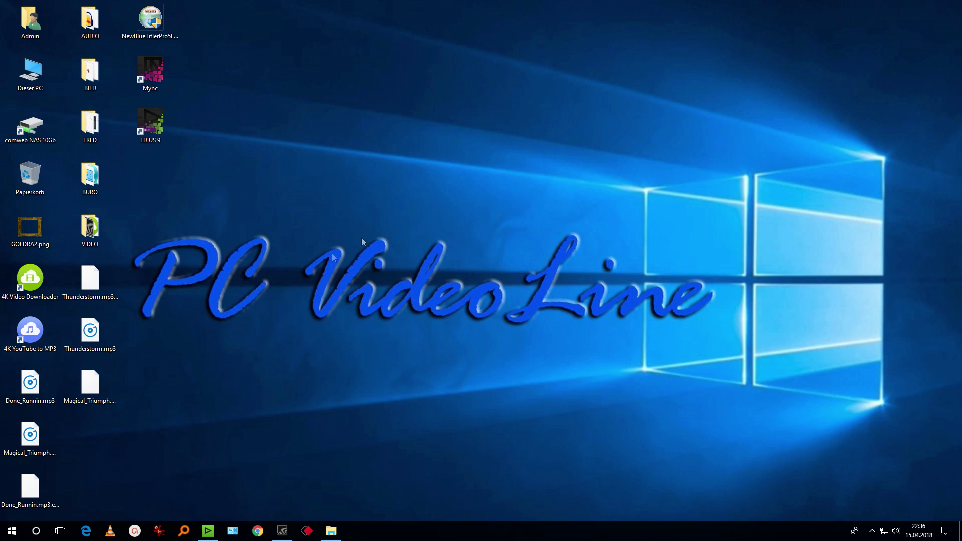
# Bring the already-running EDIUS 9 window to the front from the taskbar.
pyautogui.click(209, 535)
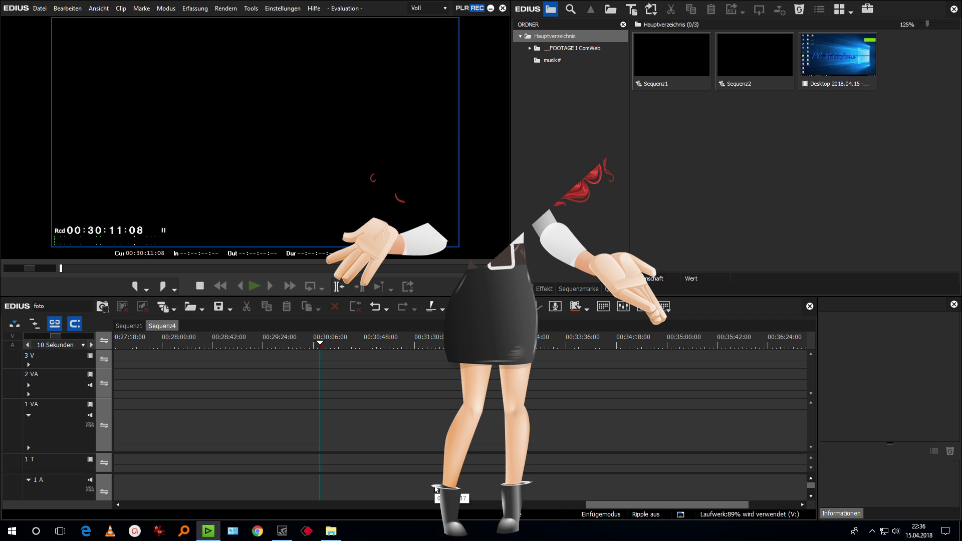
# Raise the player/timeline splitter, collapse track 1 VA, and select the 2 VA track.
pyautogui.moveTo(459, 296); pyautogui.dragTo(454, 272)
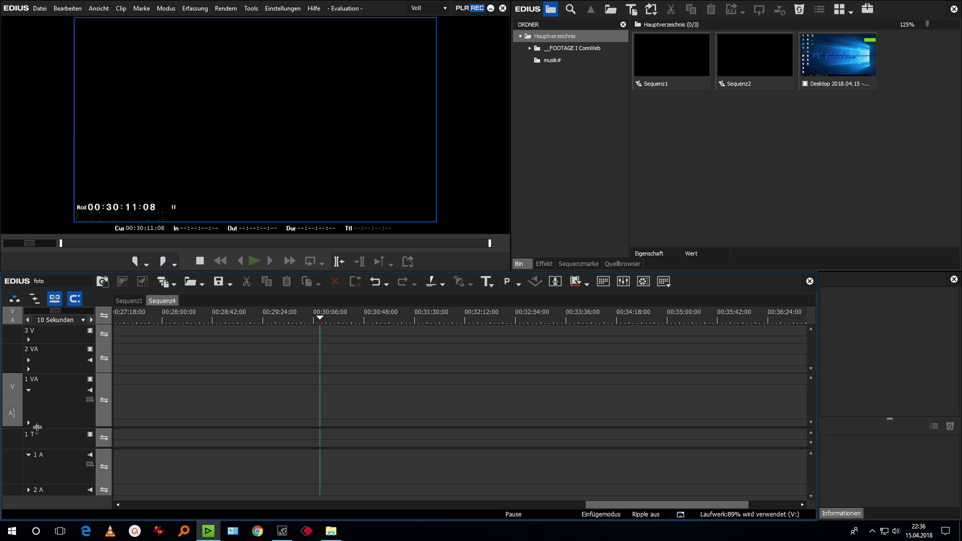
pyautogui.click(28, 390)
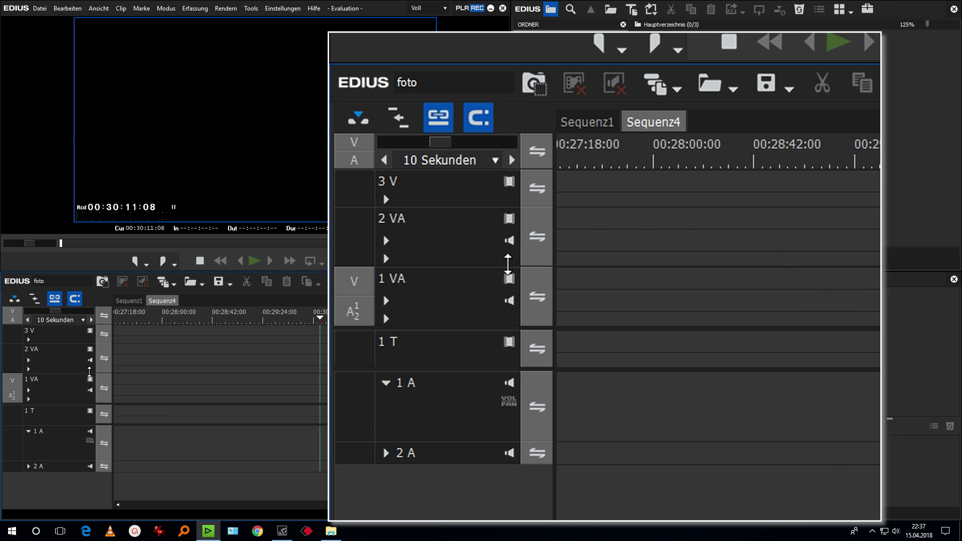
pyautogui.click(69, 366)
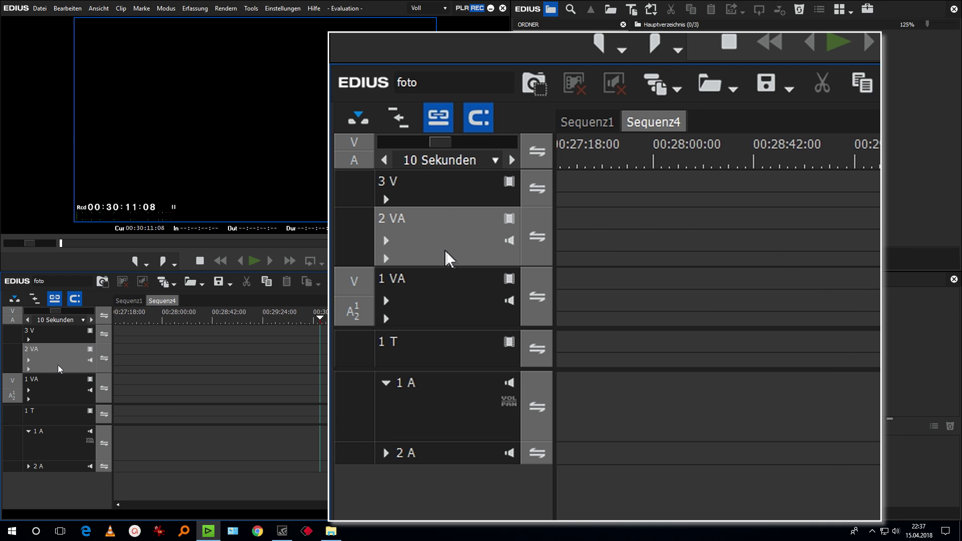
# Remove the 2 VA track with Löschen, then select the remaining 2 V track.
pyautogui.click(72, 395)
pyautogui.rightClick(61, 349)
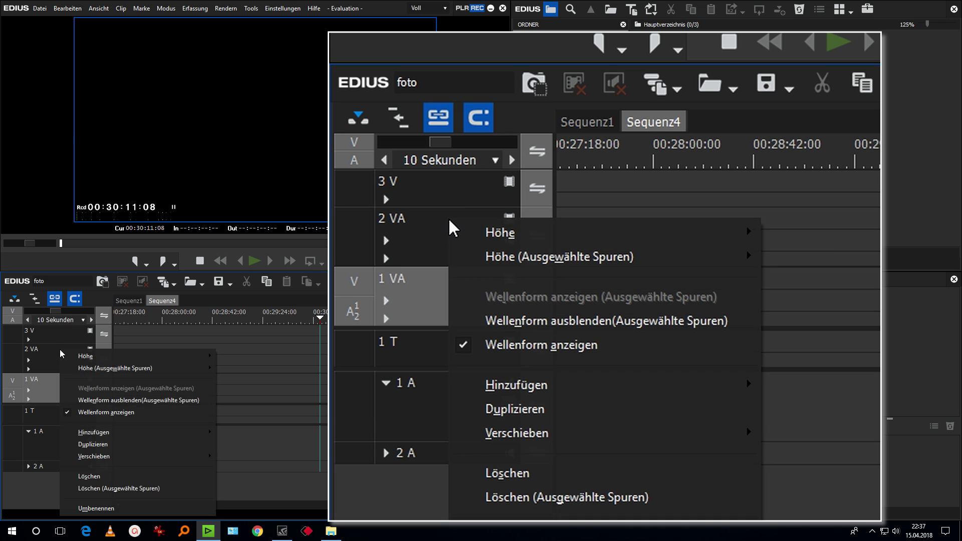
pyautogui.moveTo(96, 361)
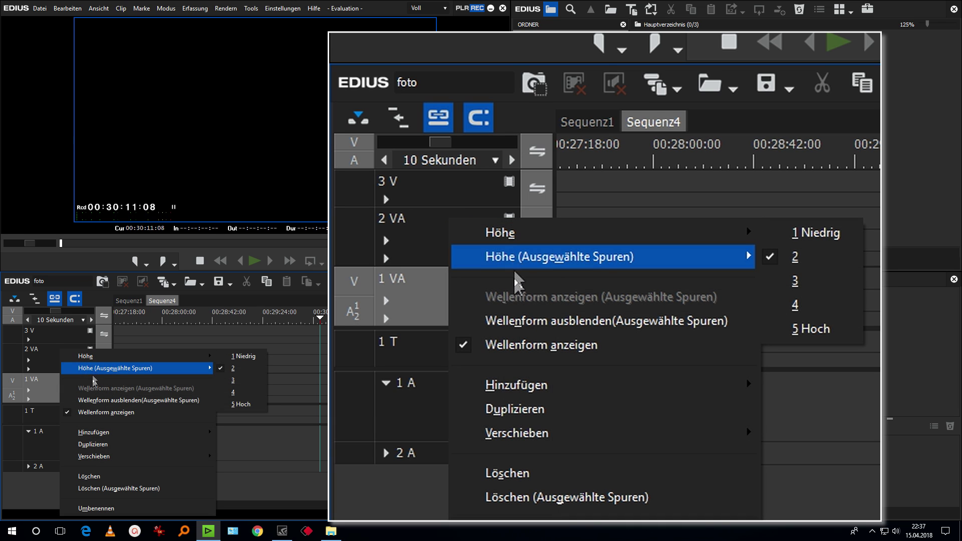
pyautogui.rightClick(39, 356)
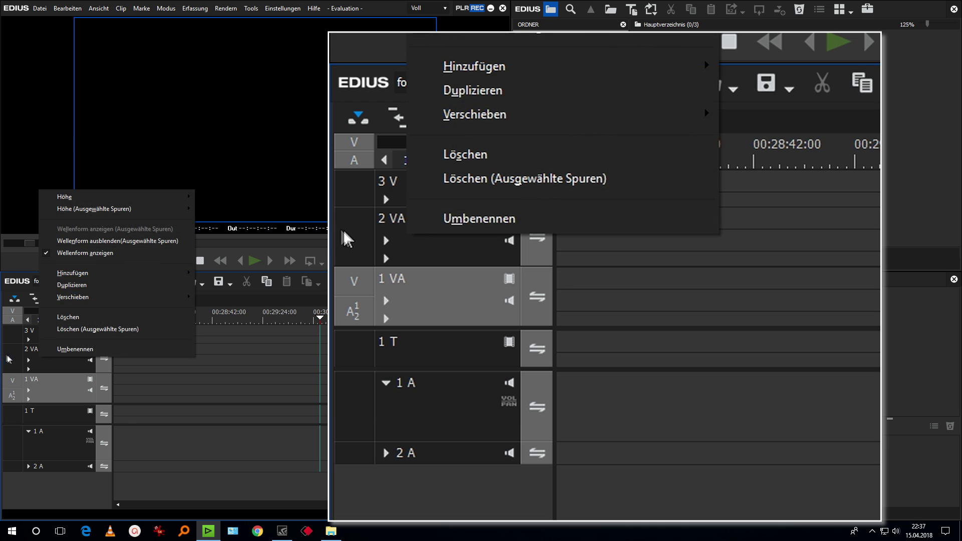
pyautogui.click(71, 317)
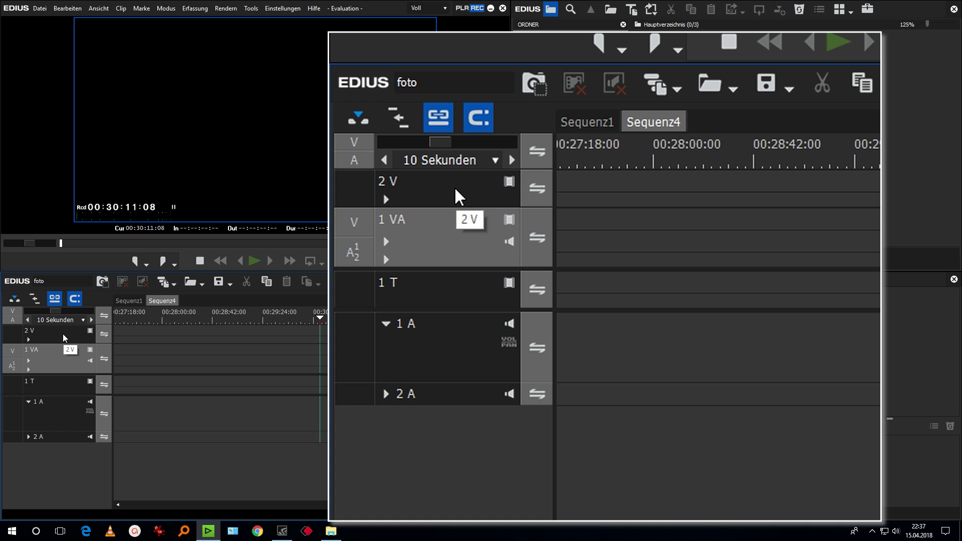
pyautogui.click(453, 188)
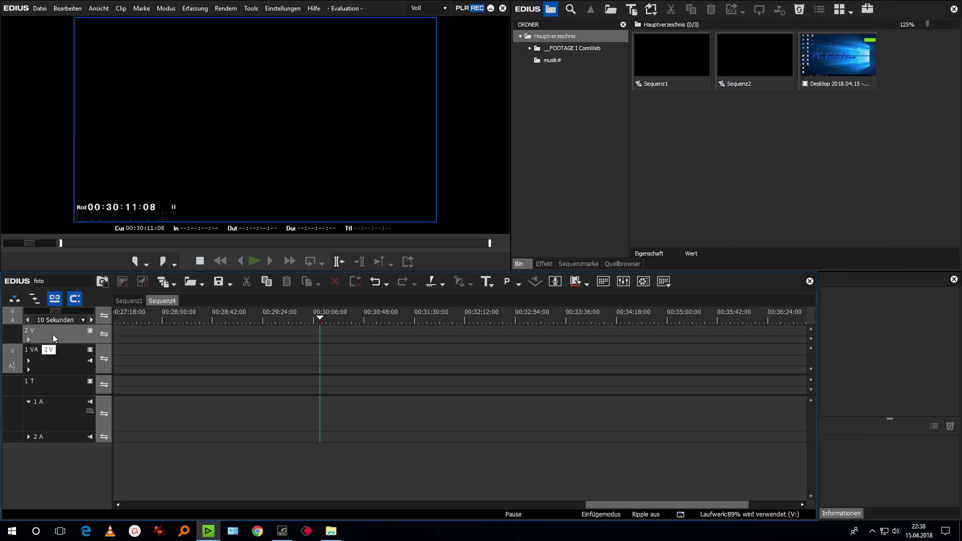
# Insert 5 video tracks above 2 V (3 V–7 V) and enlarge the timeline to show them.
pyautogui.rightClick(52, 335)
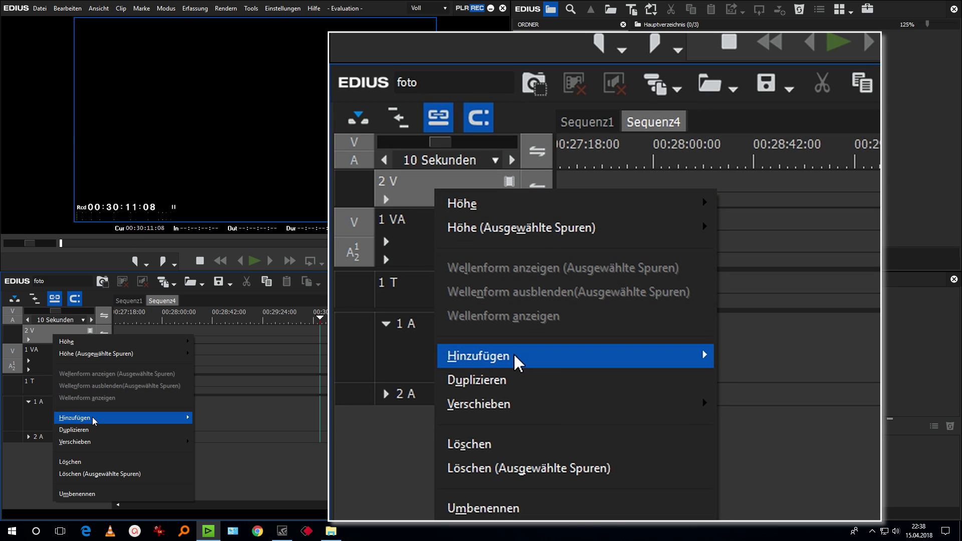
pyautogui.moveTo(94, 420)
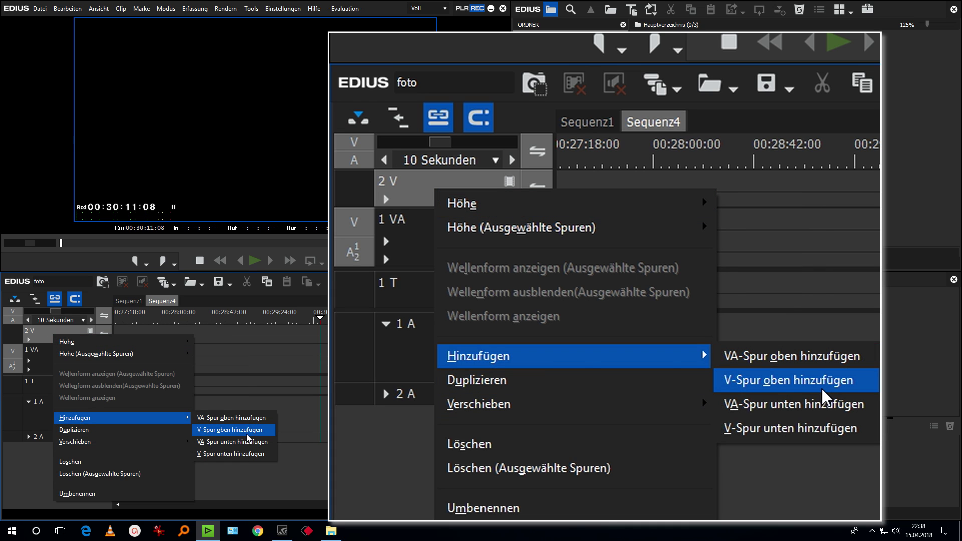
pyautogui.click(245, 434)
pyautogui.write('5')
pyautogui.press('Return')
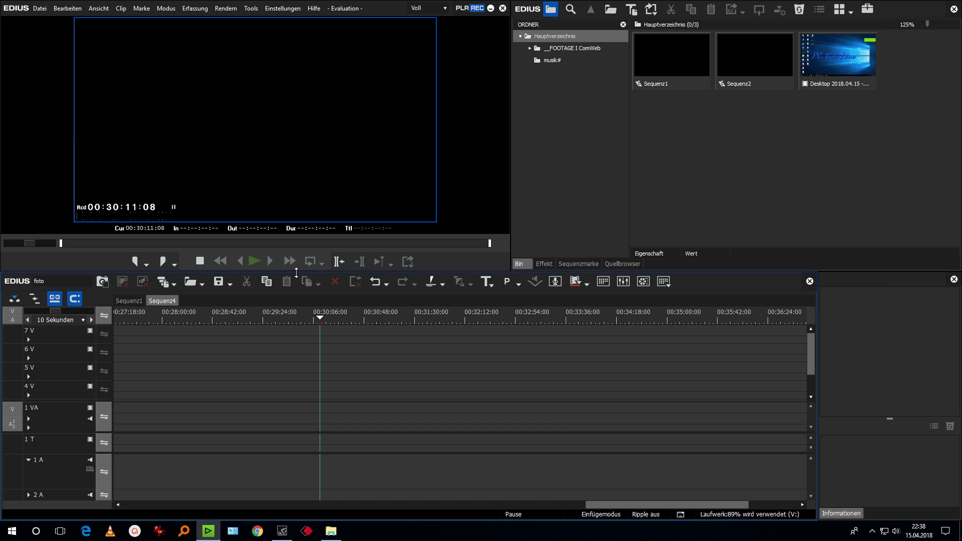
pyautogui.moveTo(298, 272); pyautogui.dragTo(292, 239)
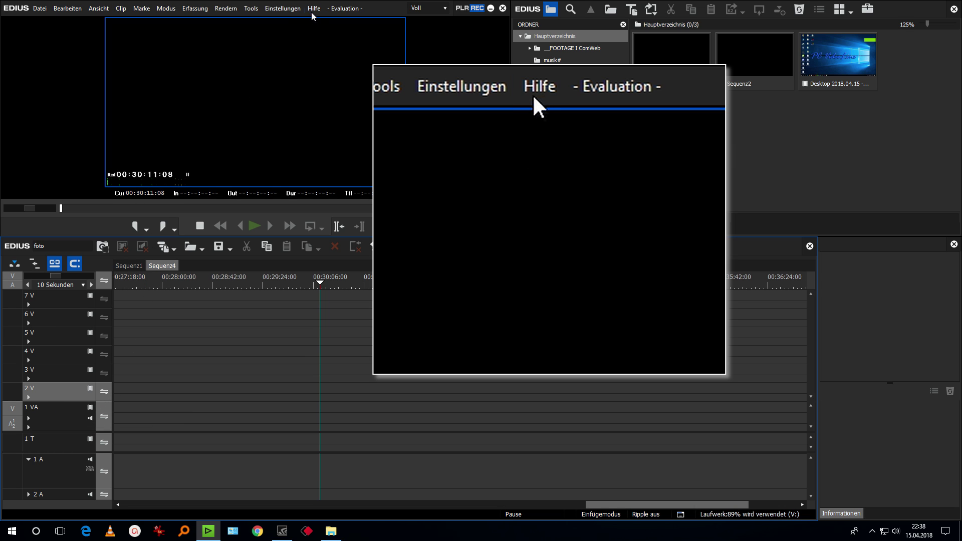
# Set the Standbild default duration in Benutzereinstellungen, then show the musik# folder clips.
pyautogui.click(283, 8)
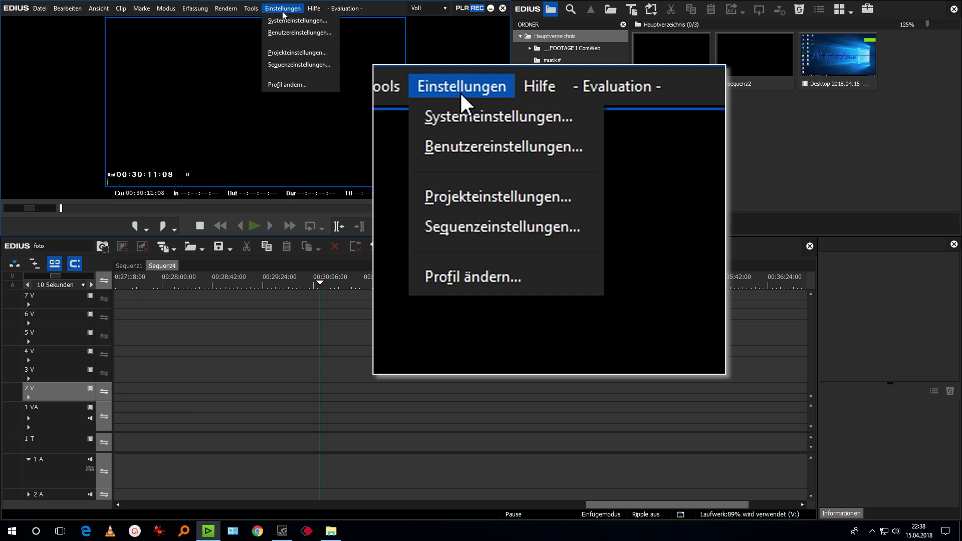
pyautogui.click(286, 36)
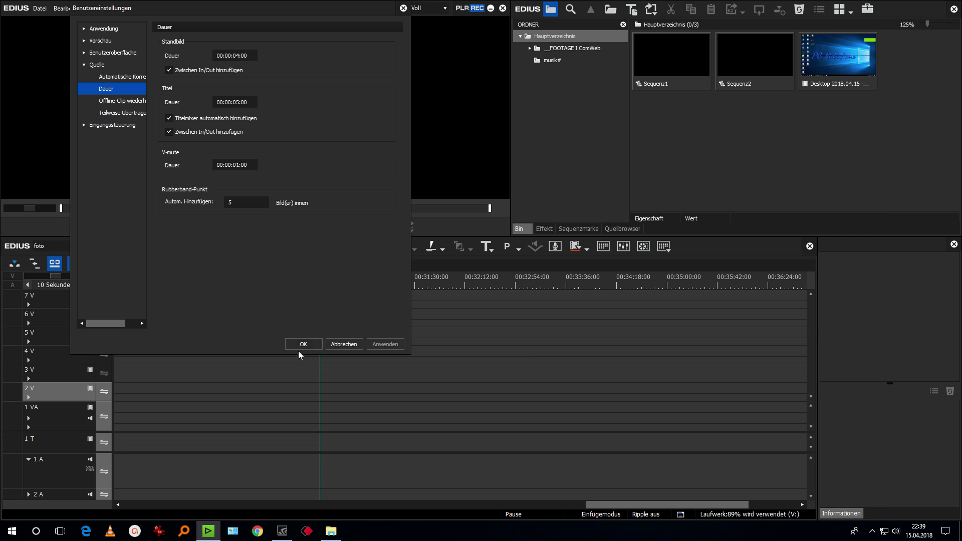
pyautogui.click(302, 344)
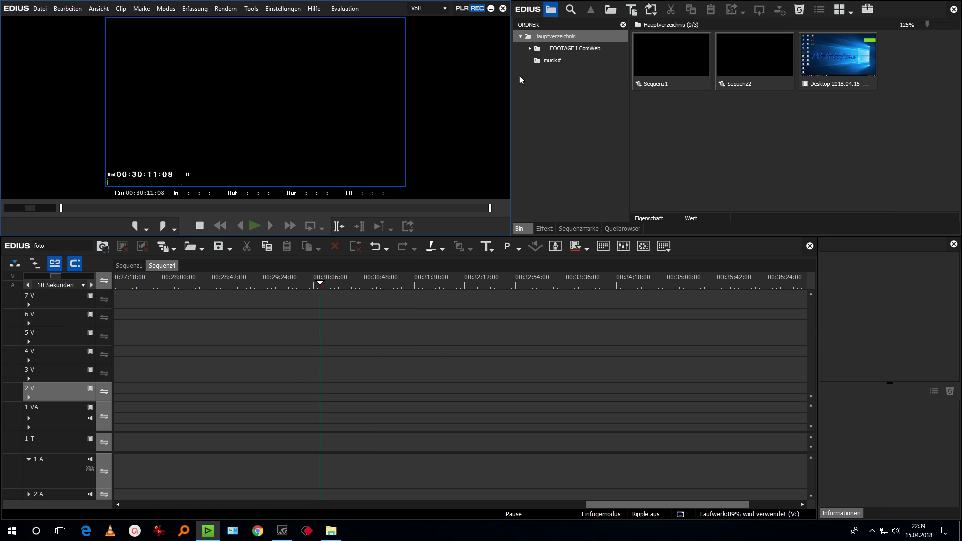
pyautogui.click(551, 60)
# Drag the FOTOSHOW folder from DEMO (D:) in Explorer into the EDIUS bin folder tree.
pyautogui.click(712, 77)
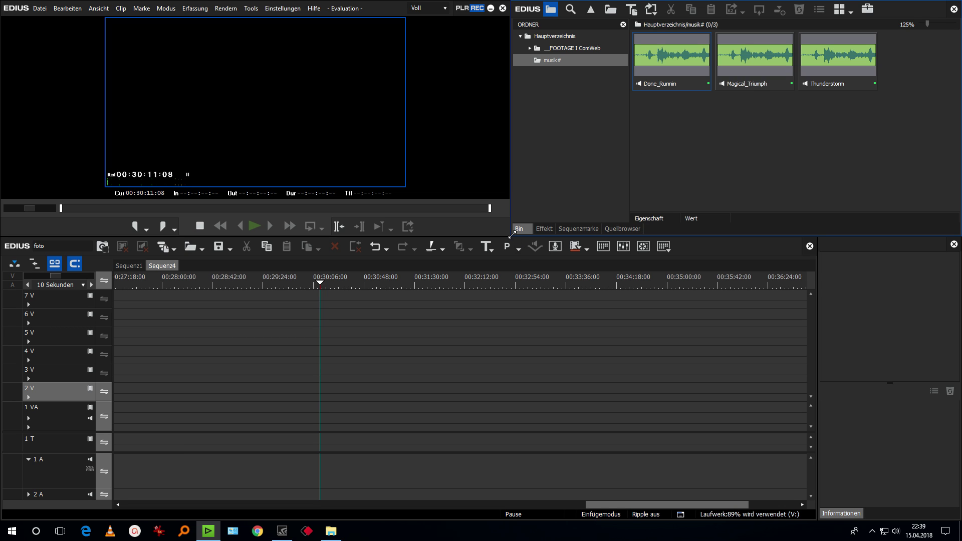
pyautogui.click(331, 532)
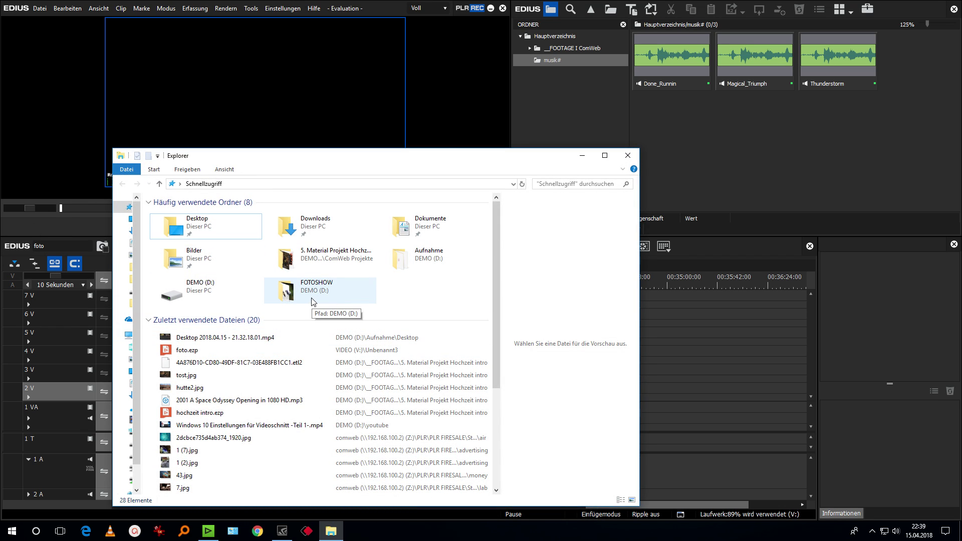
pyautogui.click(298, 291)
pyautogui.doubleClick(298, 291)
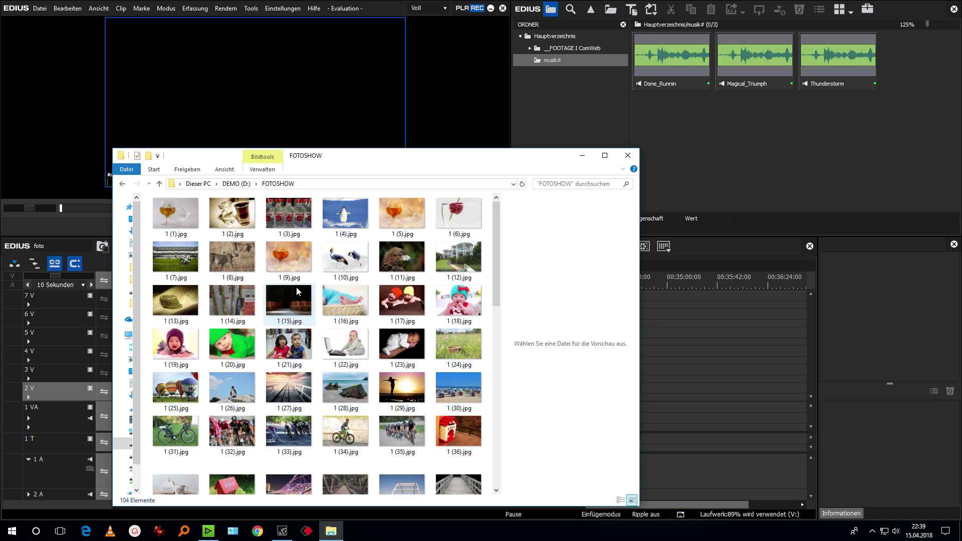
pyautogui.click(240, 187)
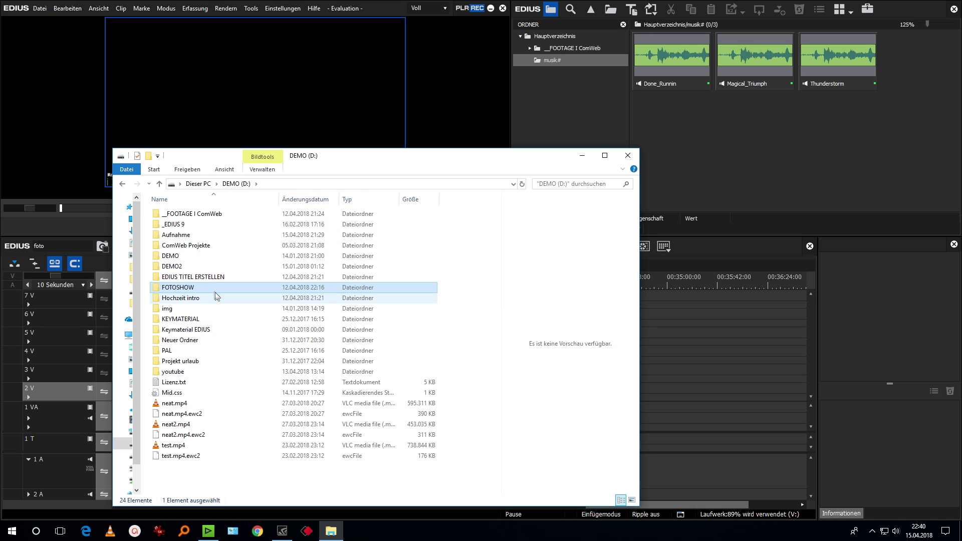
pyautogui.moveTo(193, 288)
pyautogui.mouseDown()
pyautogui.moveTo(157, 292)
pyautogui.moveTo(485, 168)
pyautogui.moveTo(568, 37)
pyautogui.mouseUp()
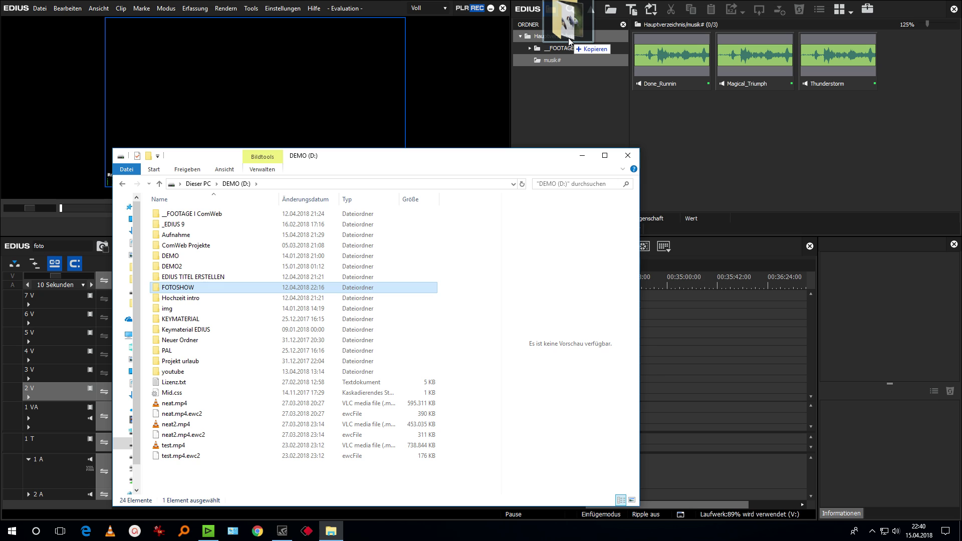
pyautogui.moveTo(568, 38); pyautogui.dragTo(568, 37)
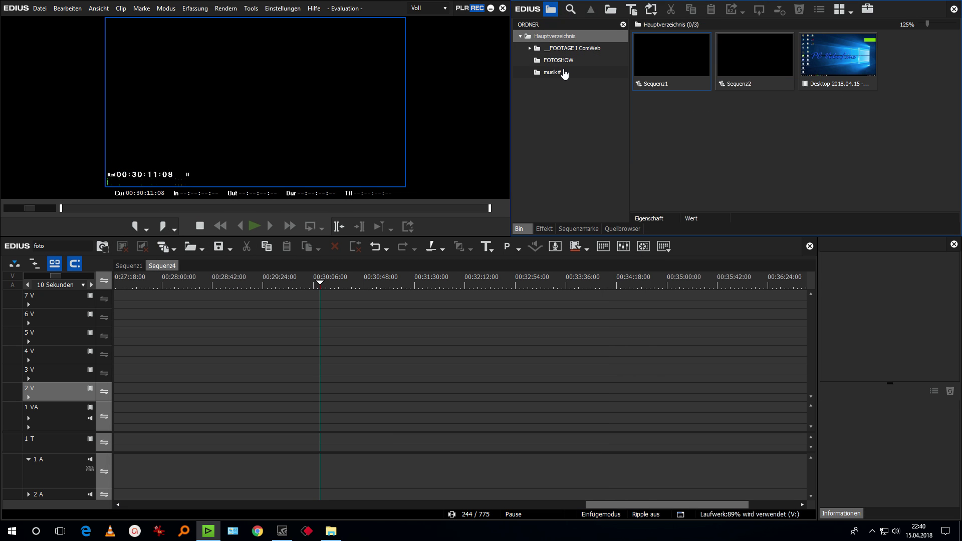
pyautogui.click(559, 61)
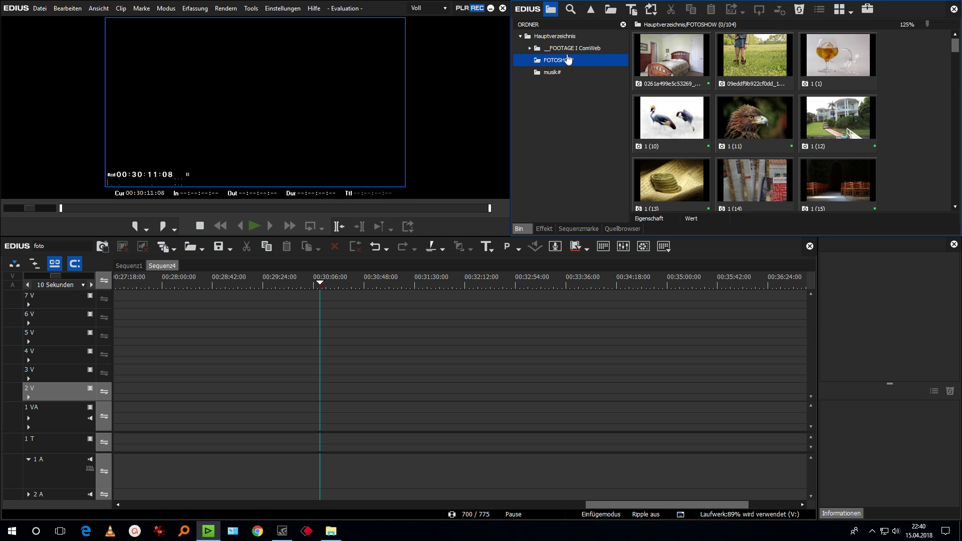
# Browse the FOOTAGE I ComWeb folder, then return to the FOTOSHOW folder's 104 photos.
pyautogui.click(593, 50)
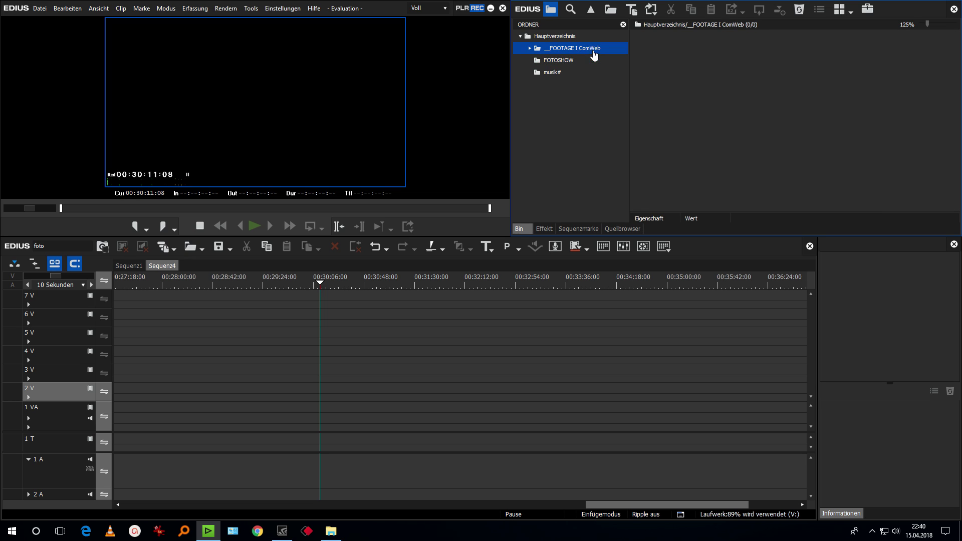
pyautogui.click(530, 48)
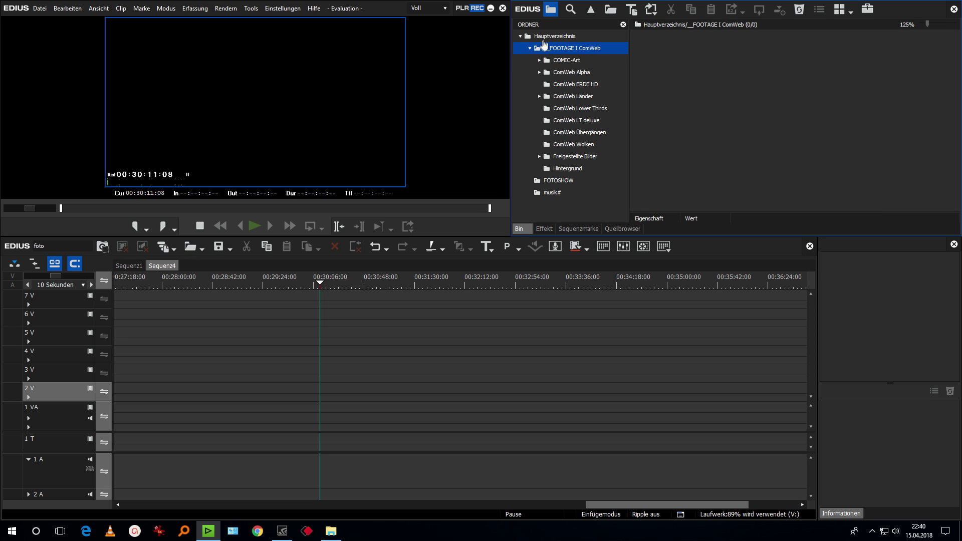
pyautogui.click(529, 48)
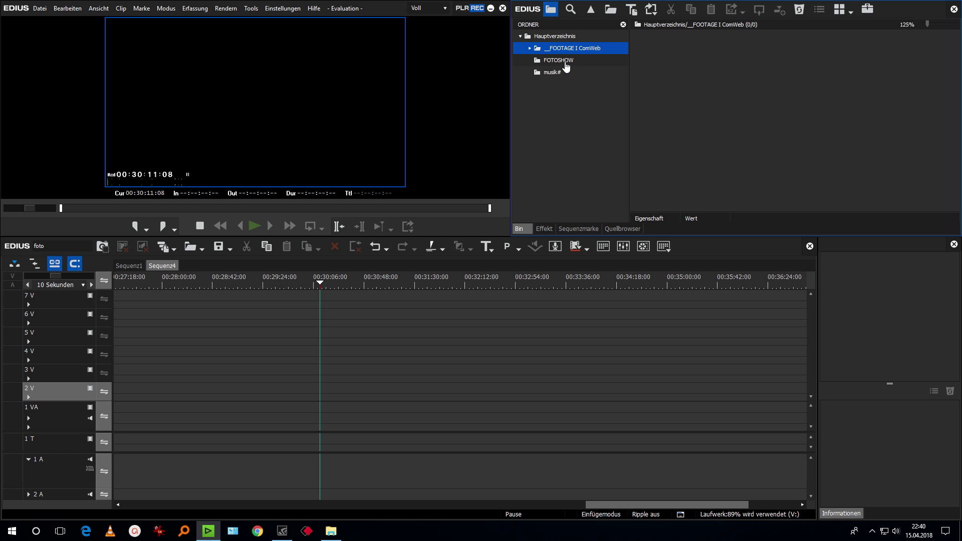
pyautogui.click(565, 63)
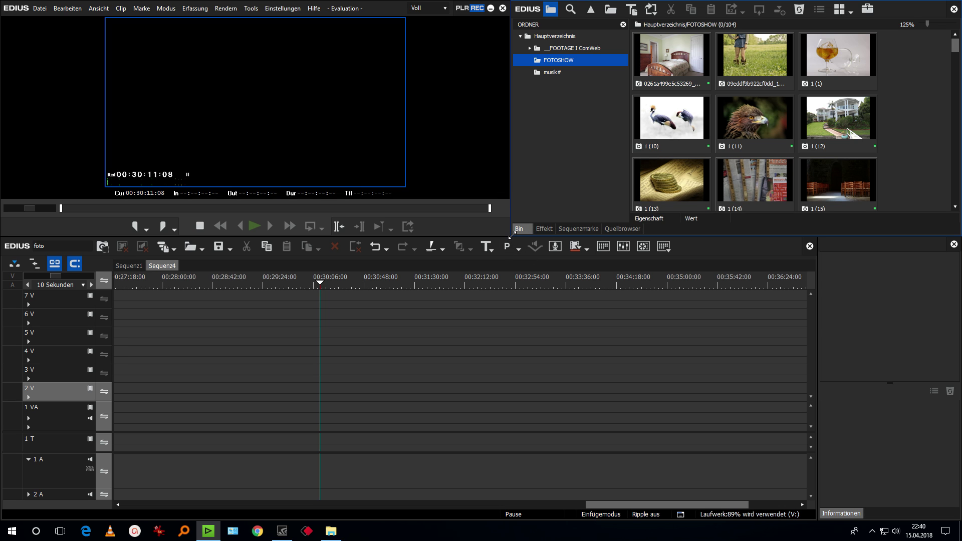
# Enlarge the bin, move the bedroom photo after 1 (12), and delete the grass photo.
pyautogui.moveTo(512, 236)
pyautogui.mouseDown()
pyautogui.moveTo(292, 351)
pyautogui.moveTo(156, 455)
pyautogui.mouseUp()
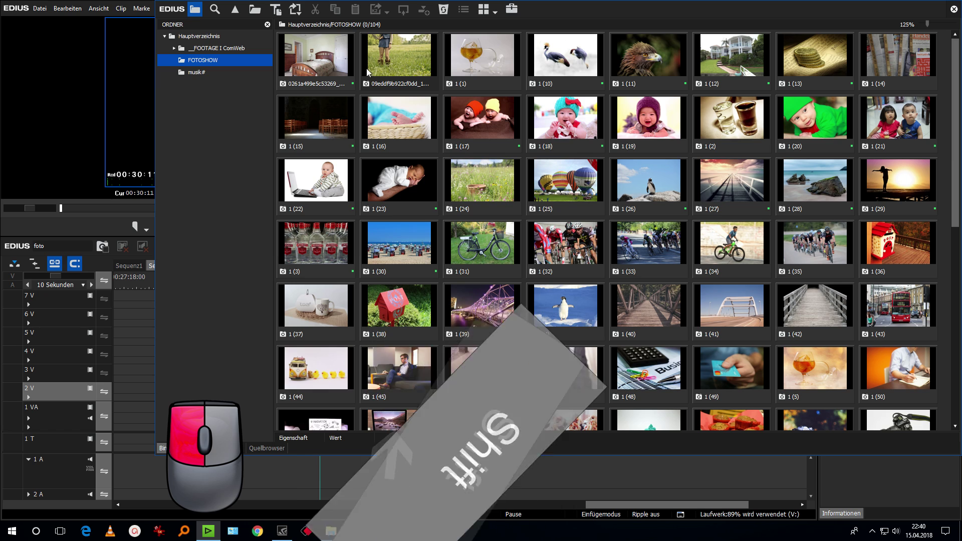
pyautogui.moveTo(319, 62); pyautogui.dragTo(771, 59)
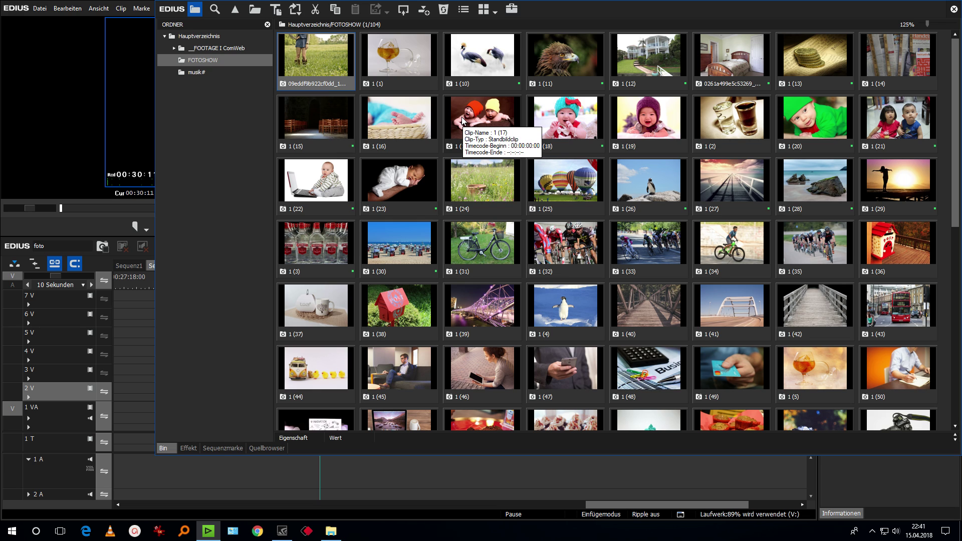
pyautogui.press('Delete')
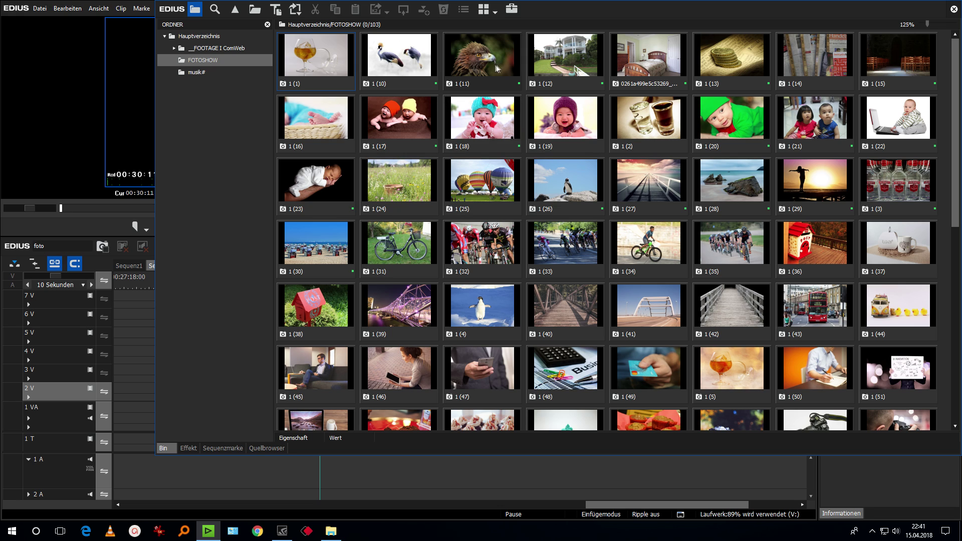
# Reorder photos 1 (2), 1 (39), 1 (4) and 1 (3), then shrink the bin back.
pyautogui.click(639, 111)
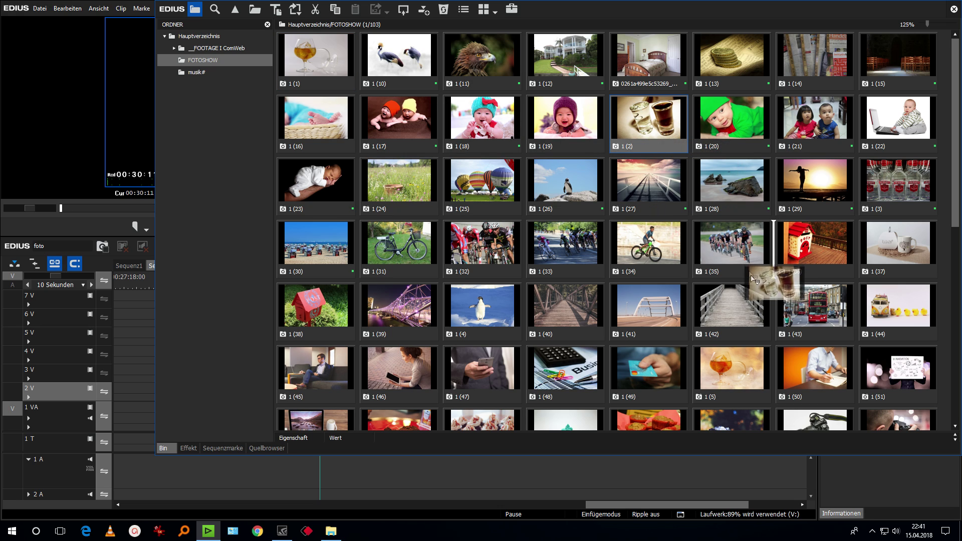
pyautogui.moveTo(657, 116); pyautogui.dragTo(772, 310)
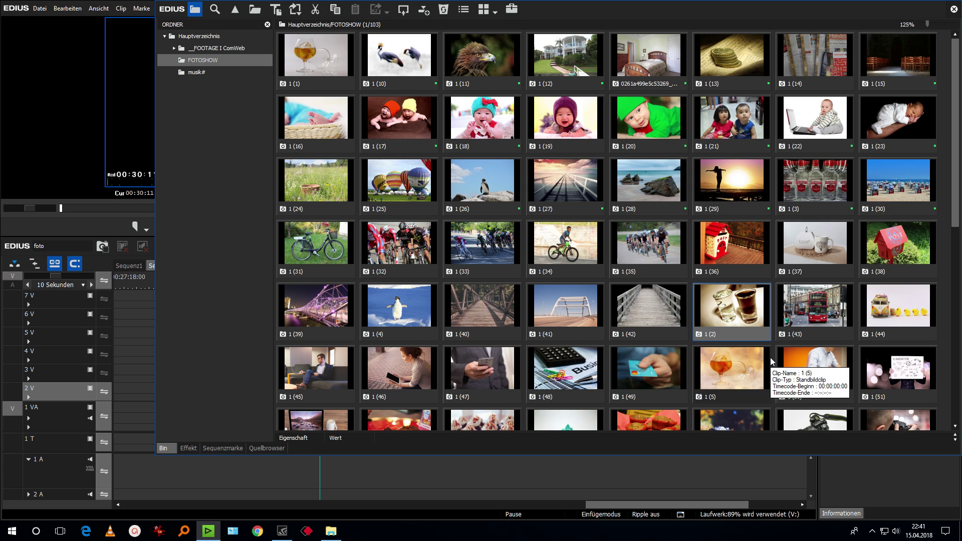
pyautogui.moveTo(315, 305); pyautogui.dragTo(410, 316)
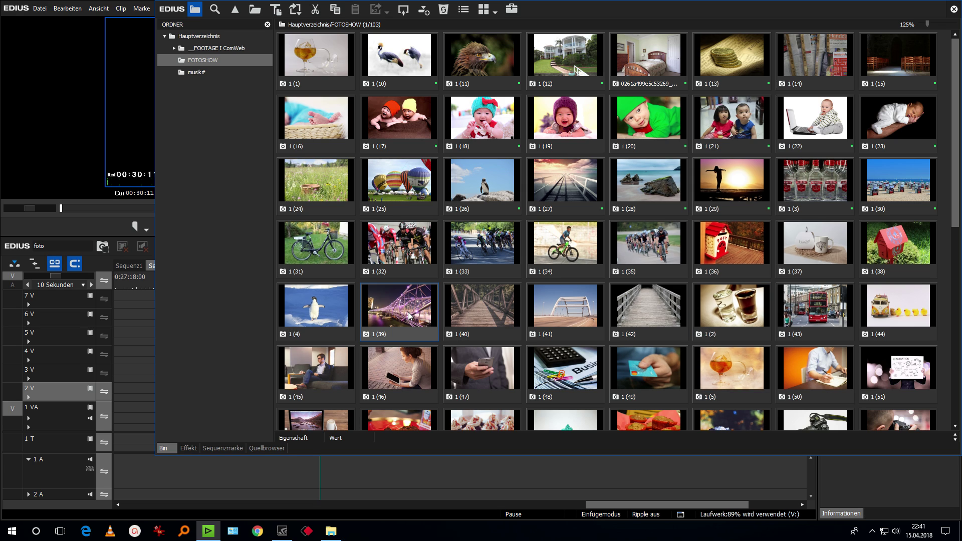
pyautogui.moveTo(316, 305); pyautogui.dragTo(498, 188)
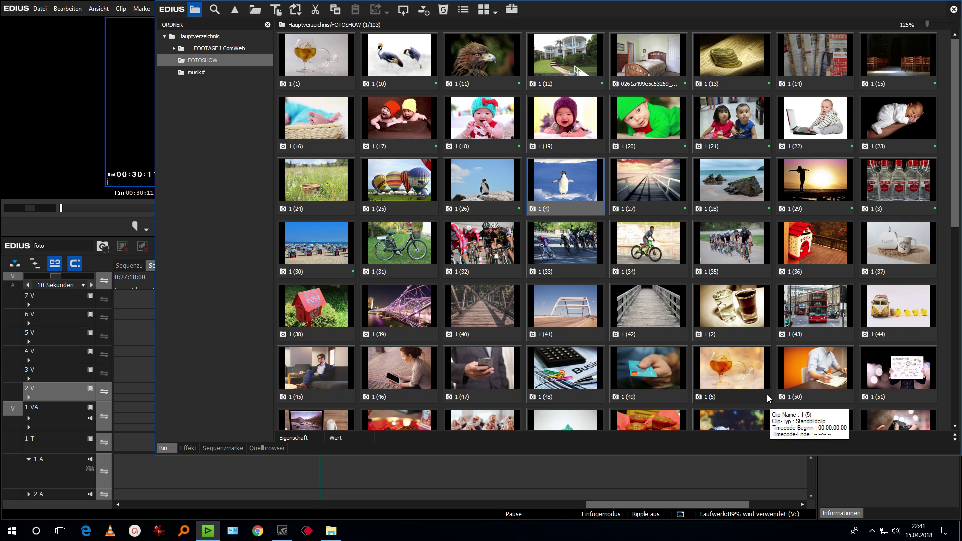
pyautogui.moveTo(896, 185); pyautogui.dragTo(706, 326)
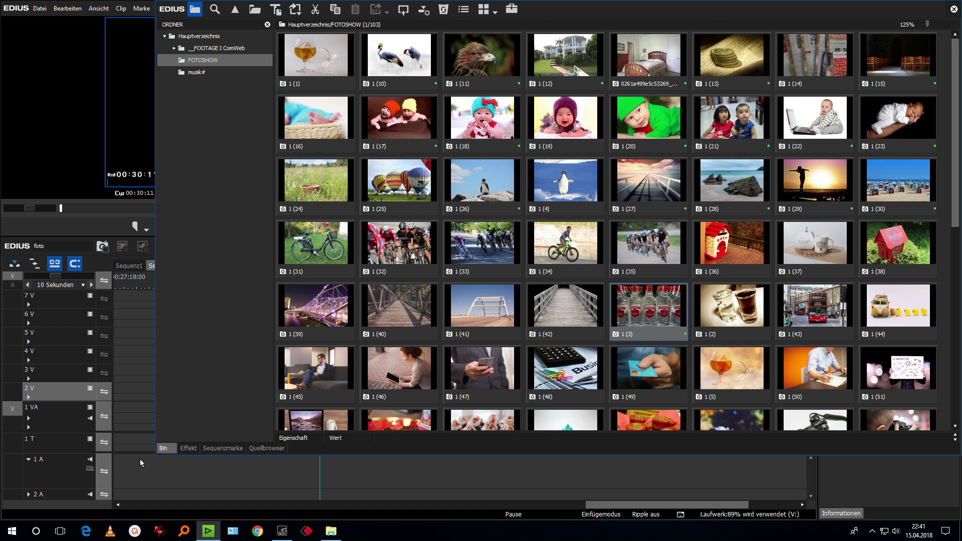
pyautogui.moveTo(156, 456); pyautogui.dragTo(514, 235)
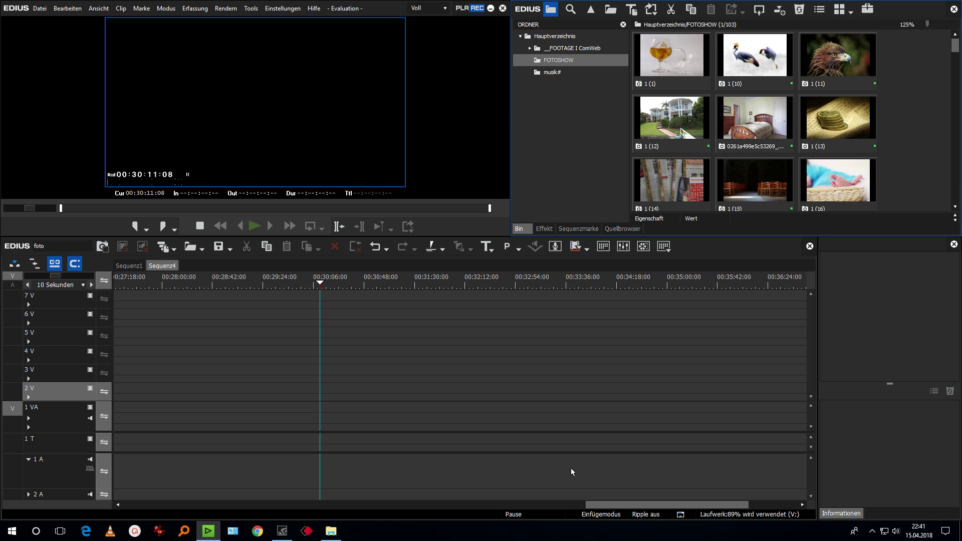
# Drop photo 1 (1) onto 2 V at the playhead, zoom in, and open its Clip-Eigenschaften.
pyautogui.click(689, 98)
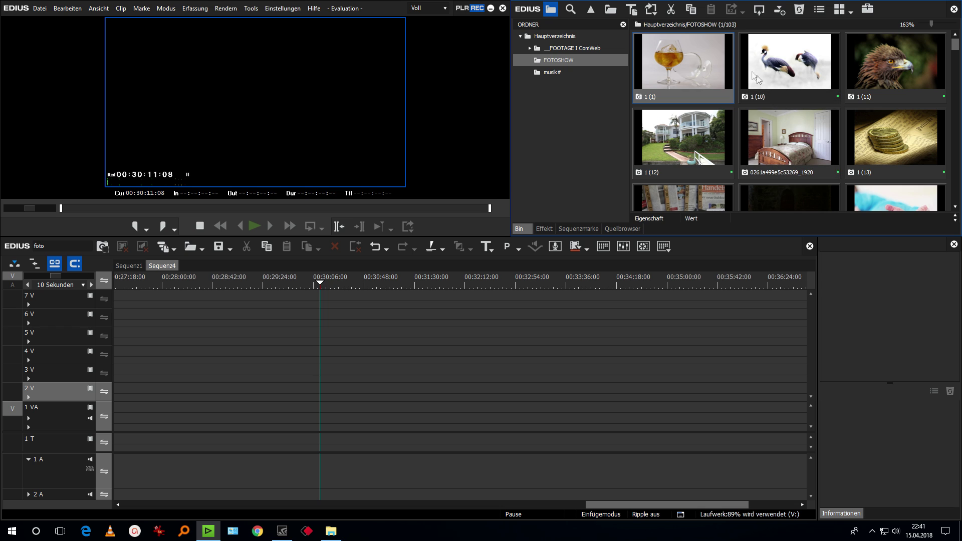
pyautogui.moveTo(706, 59)
pyautogui.mouseDown()
pyautogui.moveTo(686, 64)
pyautogui.moveTo(318, 389)
pyautogui.mouseUp()
pyautogui.scroll(1, 320, 343)
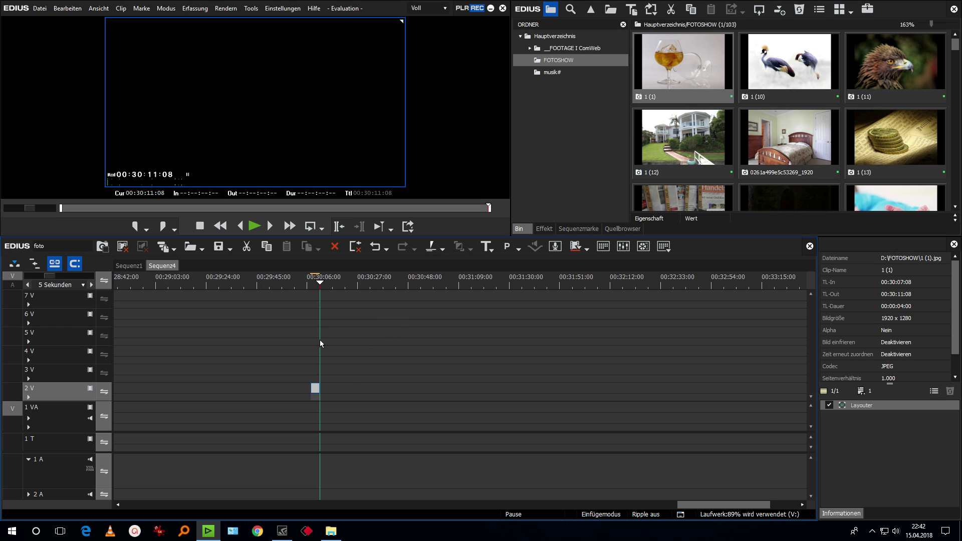
pyautogui.scroll(2, 320, 343)
pyautogui.scroll(1, 323, 346)
pyautogui.scroll(1, 325, 347)
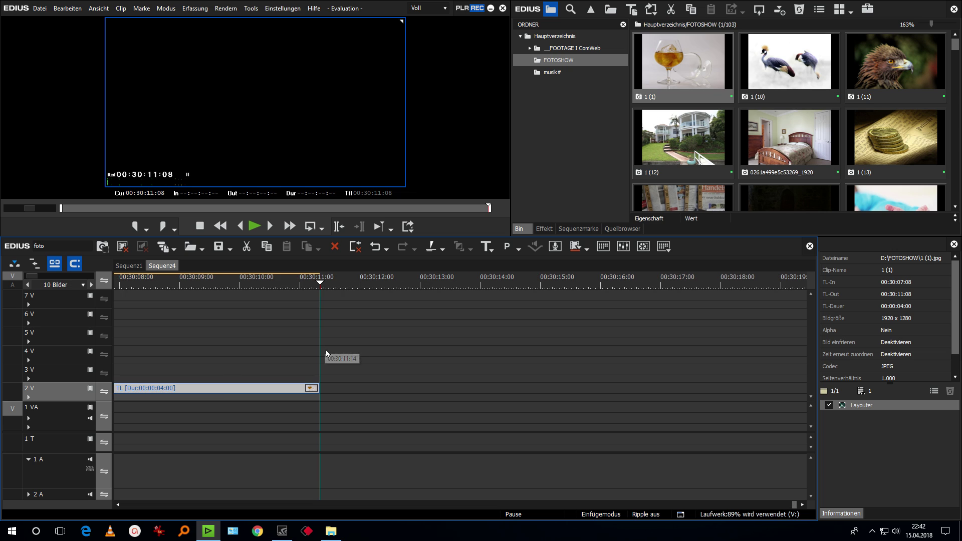
pyautogui.moveTo(288, 284)
pyautogui.mouseDown()
pyautogui.moveTo(107, 286)
pyautogui.moveTo(226, 296)
pyautogui.mouseUp()
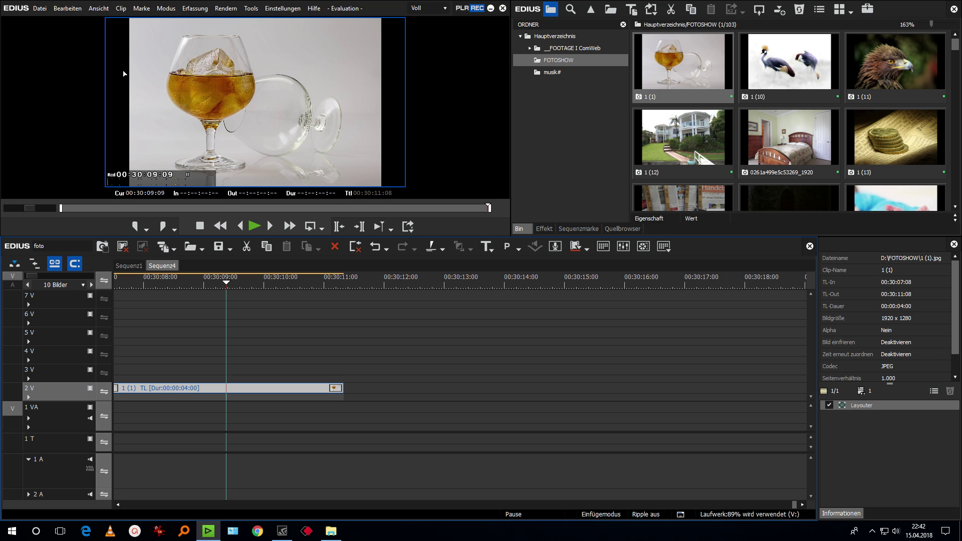
pyautogui.rightClick(233, 386)
pyautogui.click(279, 377)
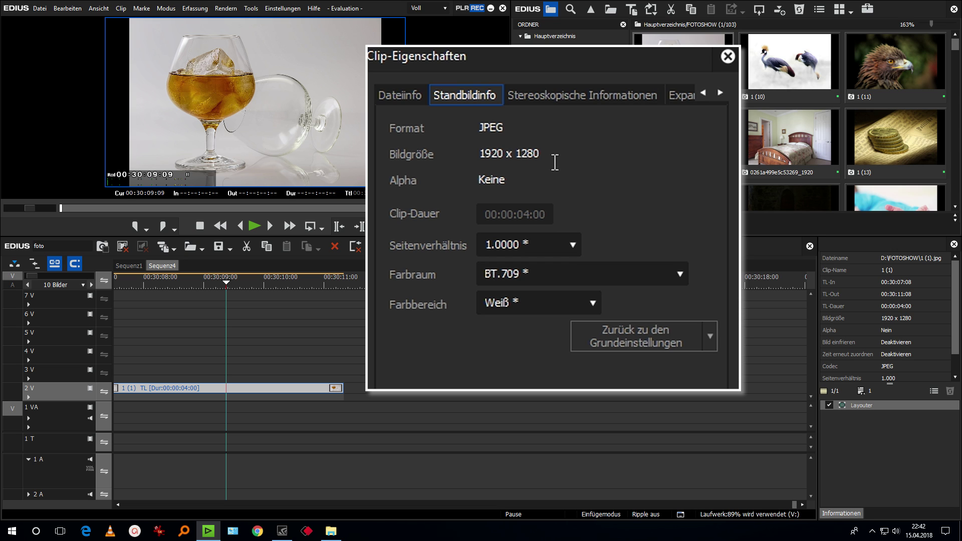
pyautogui.click(496, 288)
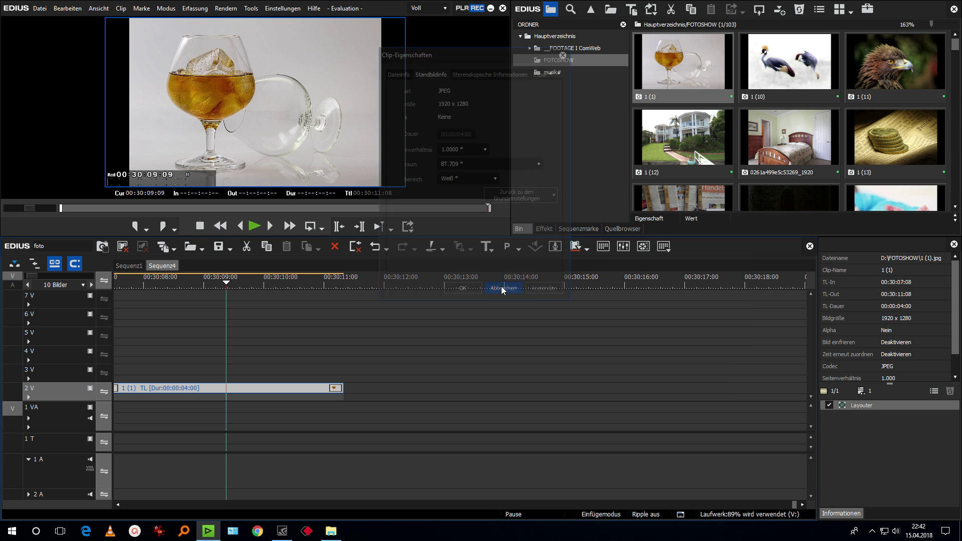
pyautogui.moveTo(314, 278)
pyautogui.mouseDown()
pyautogui.moveTo(303, 286)
pyautogui.moveTo(346, 285)
pyautogui.moveTo(295, 299)
pyautogui.mouseUp()
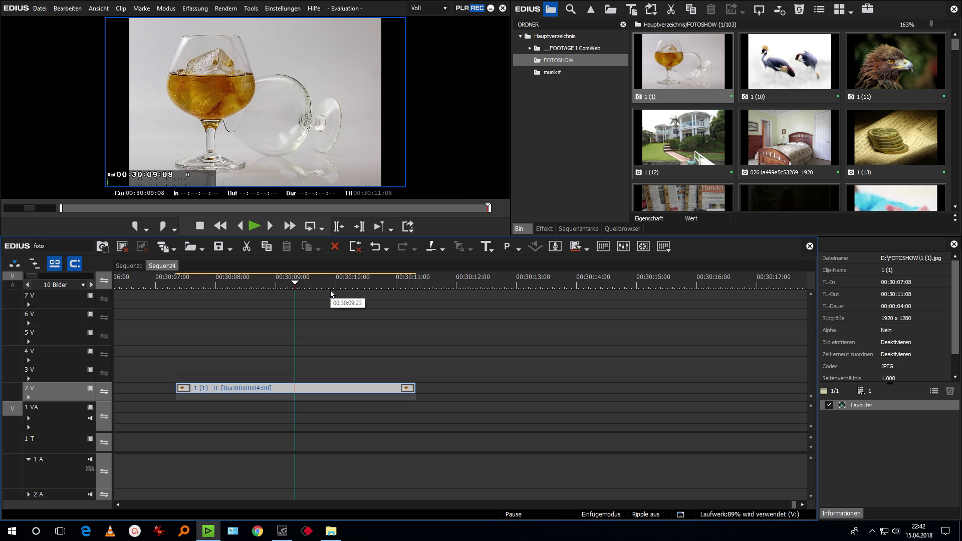
pyautogui.click(864, 407)
# In the Layouter, stretch photo 1 (1) to 100.1% on both axes.
pyautogui.doubleClick(864, 407)
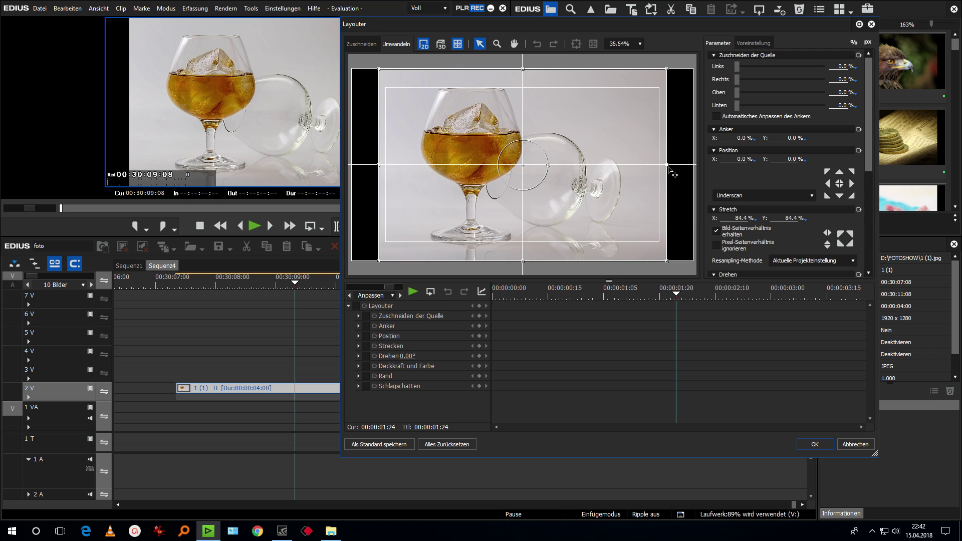
pyautogui.moveTo(669, 169); pyautogui.dragTo(686, 172)
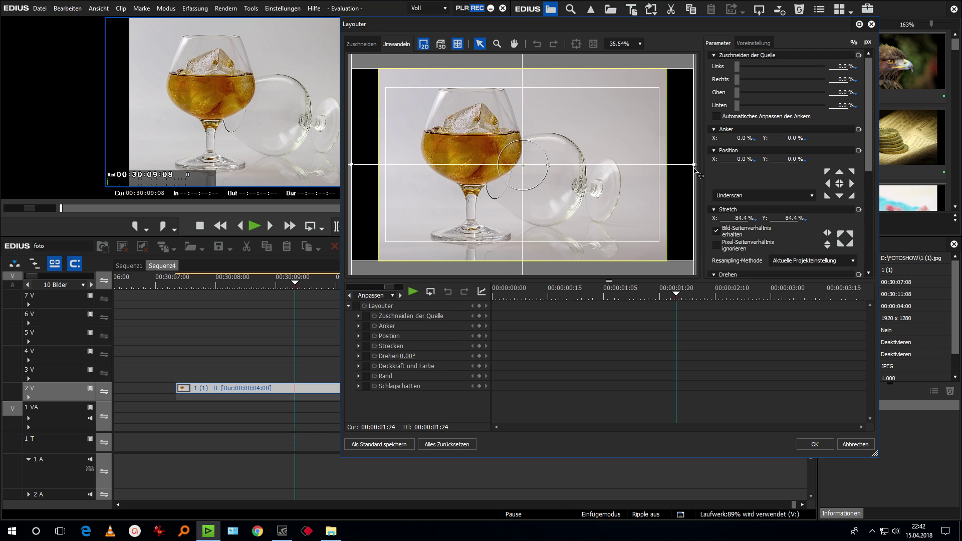
pyautogui.moveTo(686, 171); pyautogui.dragTo(676, 171)
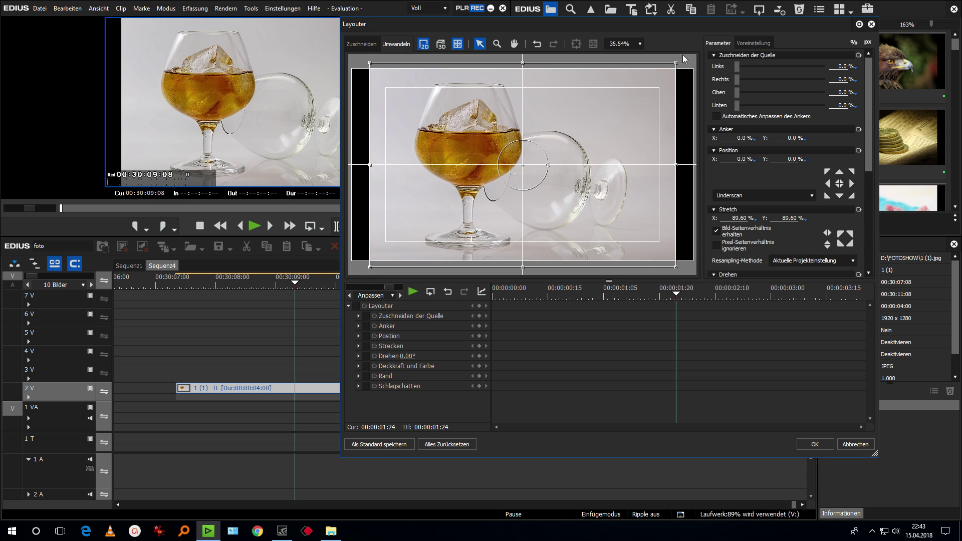
pyautogui.moveTo(678, 167); pyautogui.dragTo(695, 167)
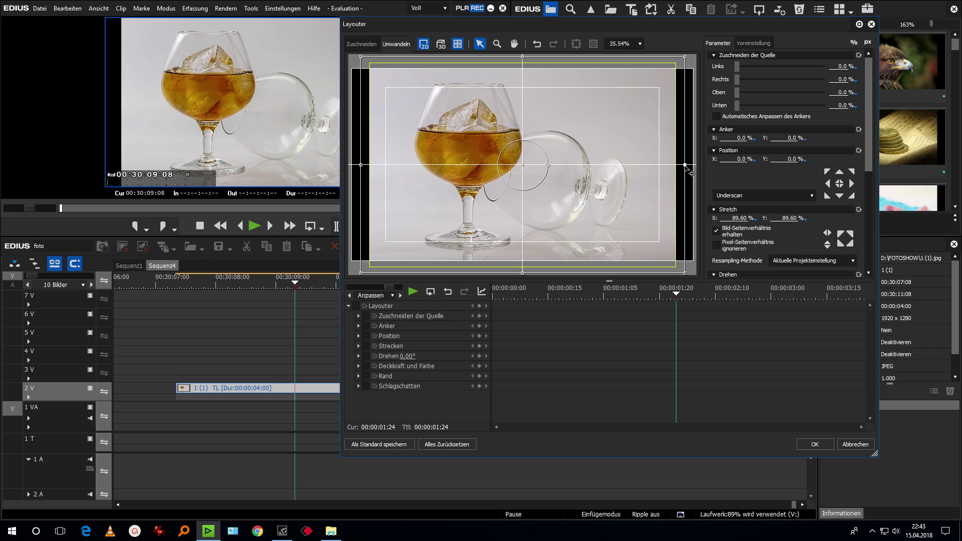
pyautogui.moveTo(694, 166); pyautogui.dragTo(695, 165)
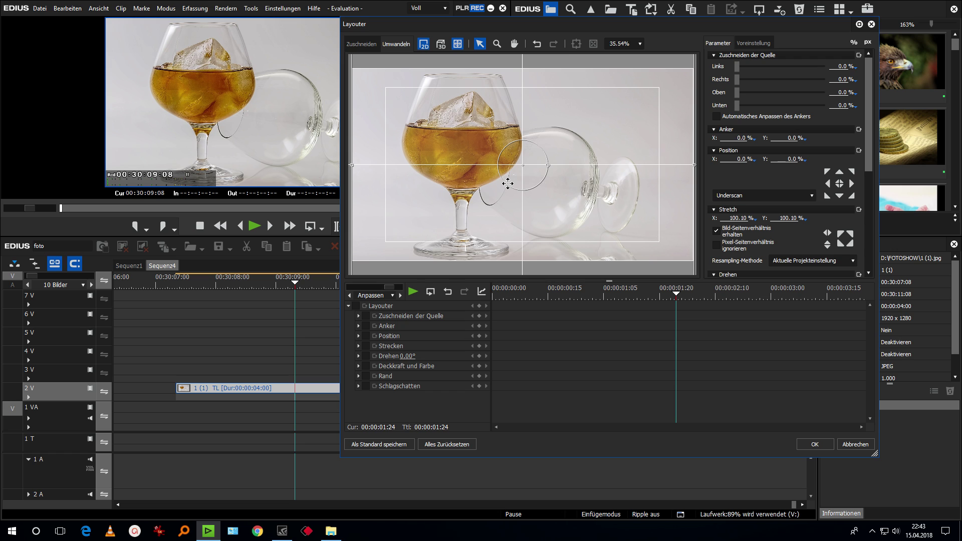
pyautogui.scroll(-3, 531, 195)
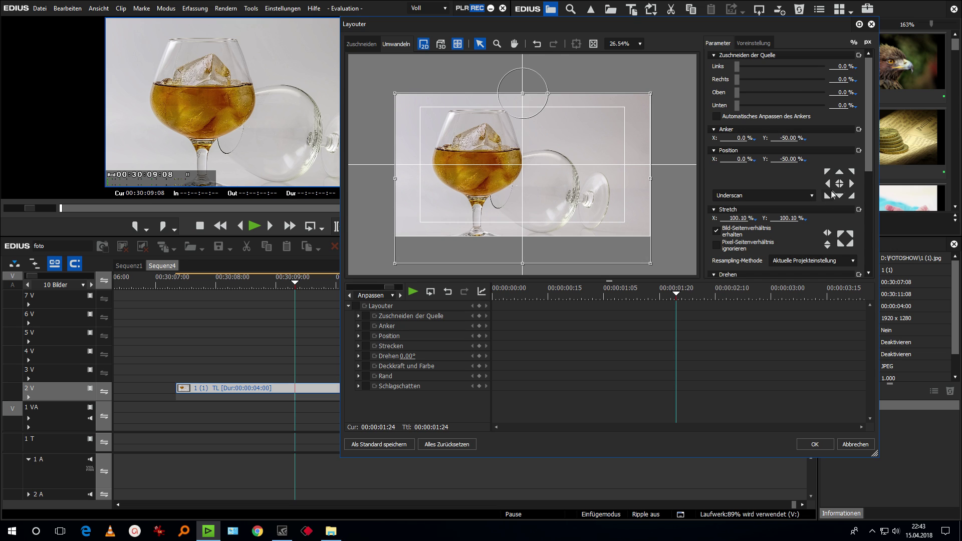
# Centre the photo, save the layout as the default, and apply it.
pyautogui.click(843, 185)
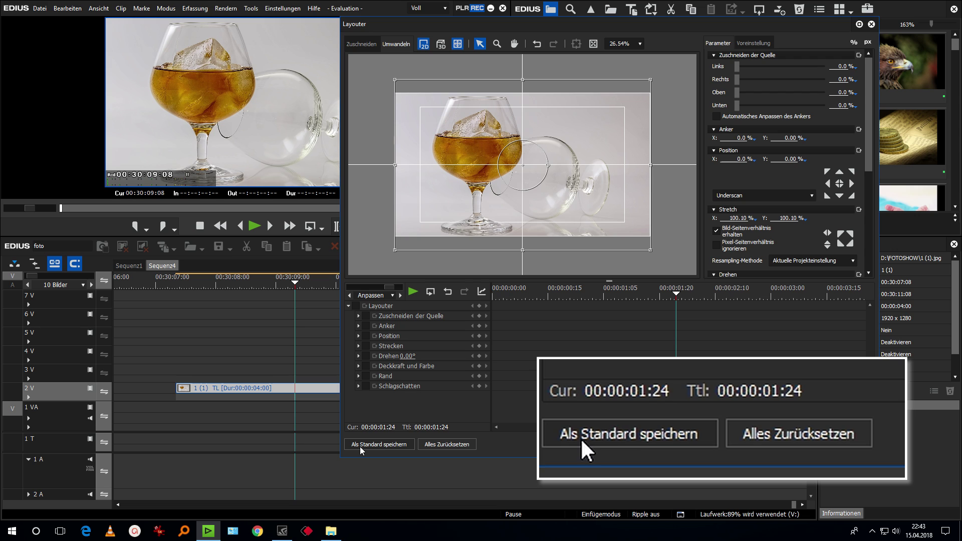
pyautogui.click(381, 445)
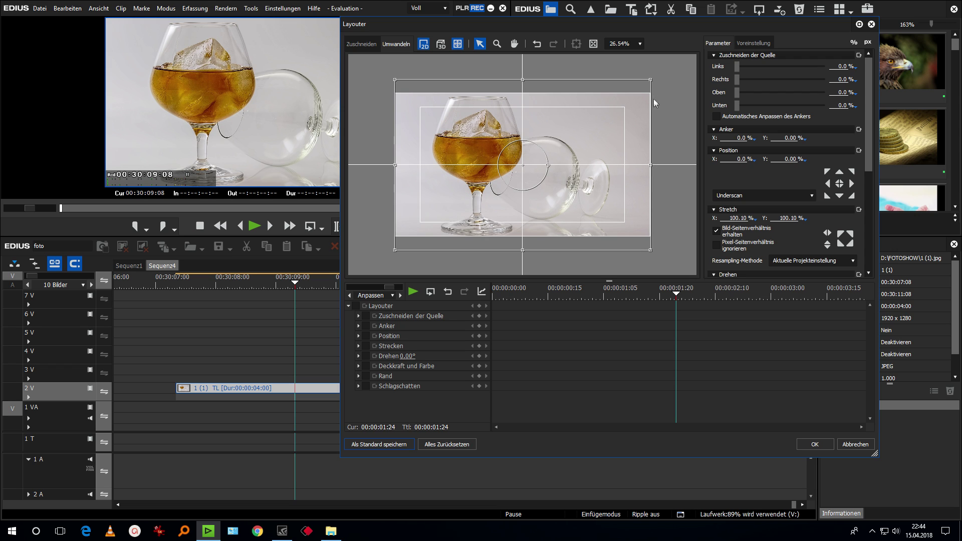
pyautogui.click(820, 445)
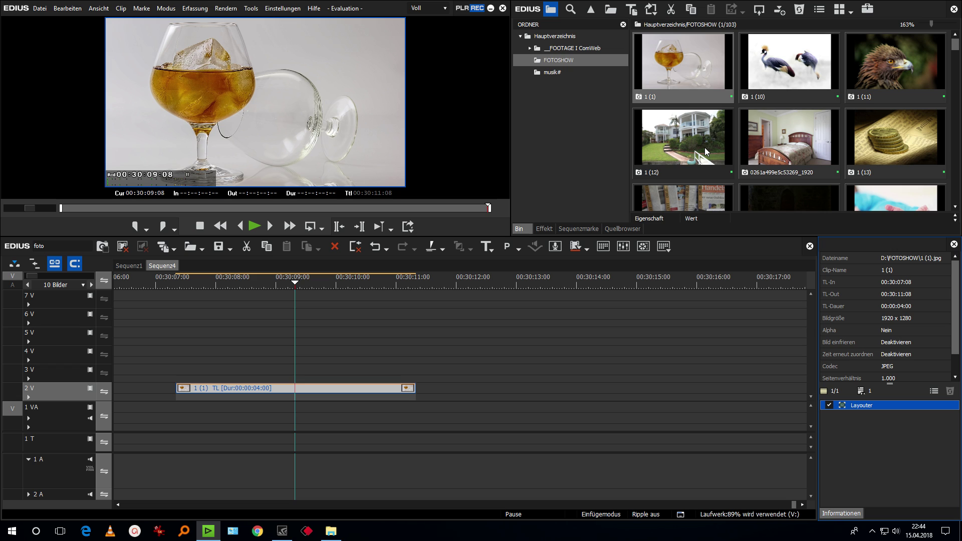
# Add photo 1 (12) after 1 (1) on 2 V, top-align it in the Layouter, then delete both test clips.
pyautogui.moveTo(707, 153)
pyautogui.mouseDown()
pyautogui.moveTo(449, 399)
pyautogui.moveTo(430, 396)
pyautogui.mouseUp()
pyautogui.moveTo(499, 279)
pyautogui.mouseDown()
pyautogui.moveTo(581, 300)
pyautogui.moveTo(545, 327)
pyautogui.moveTo(494, 339)
pyautogui.mouseUp()
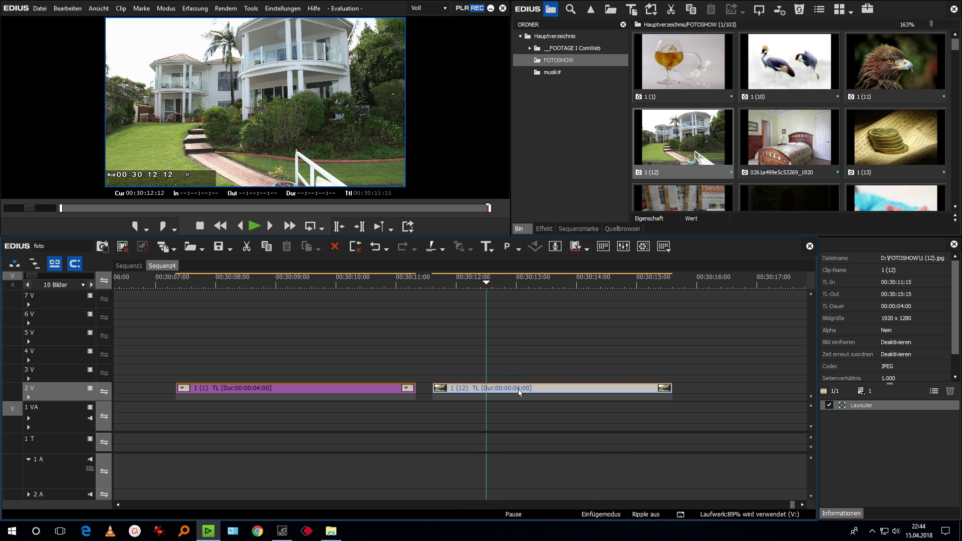
pyautogui.doubleClick(861, 405)
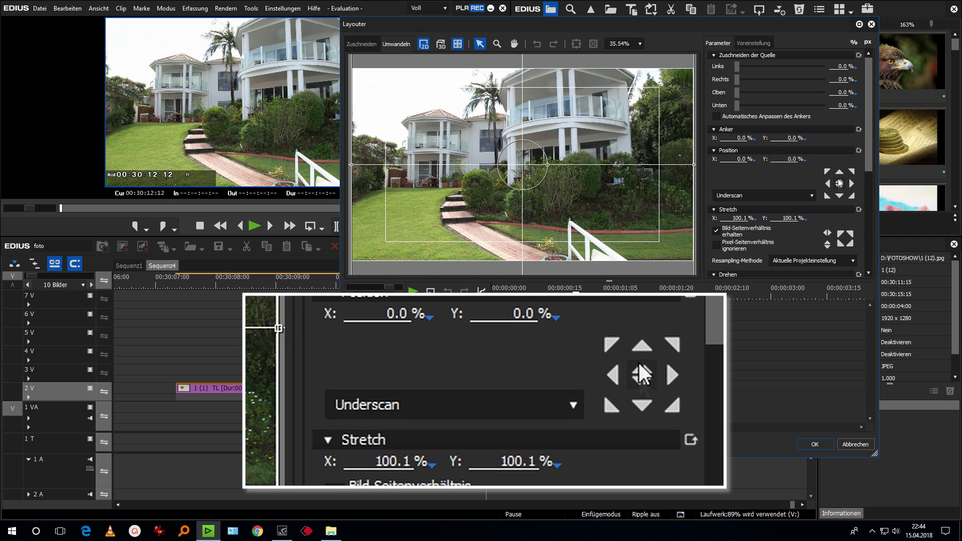
pyautogui.click(839, 171)
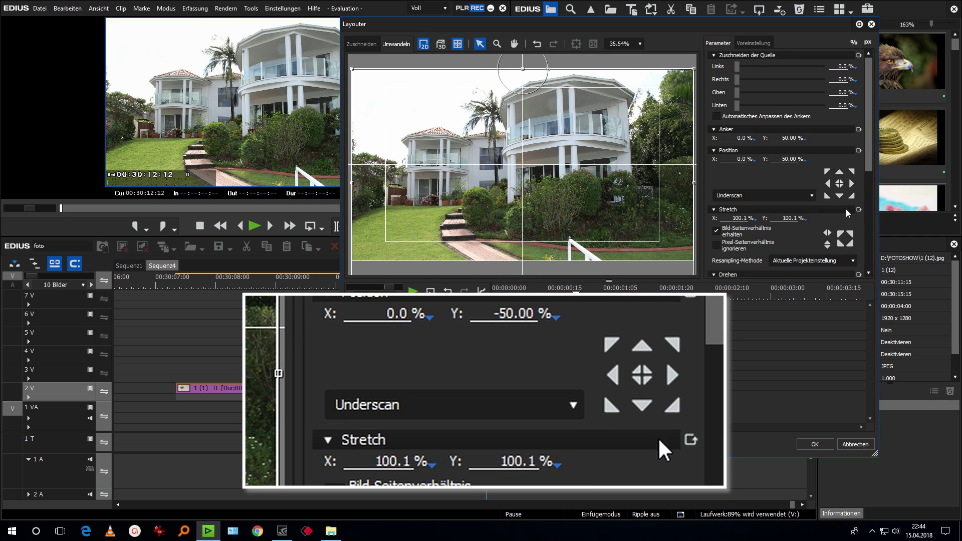
pyautogui.click(813, 445)
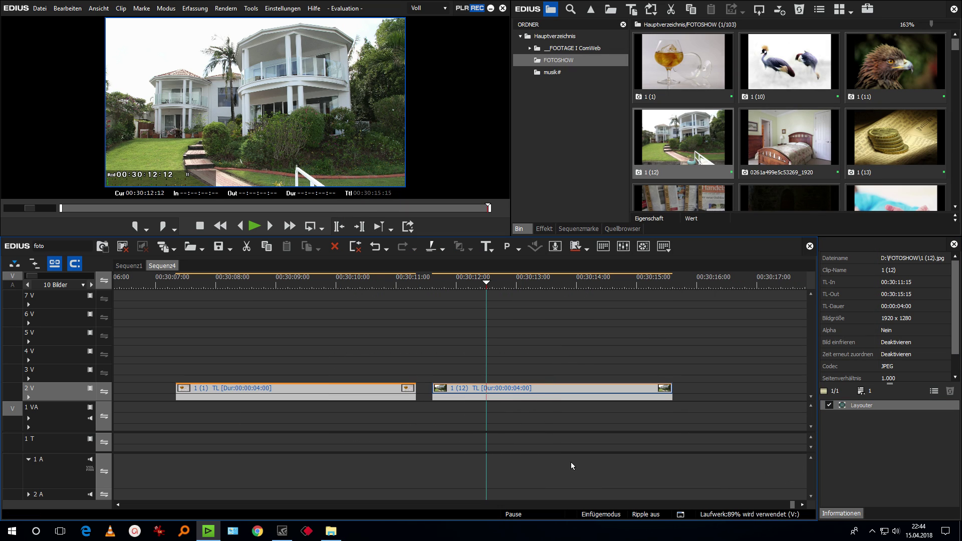
pyautogui.press('Delete')
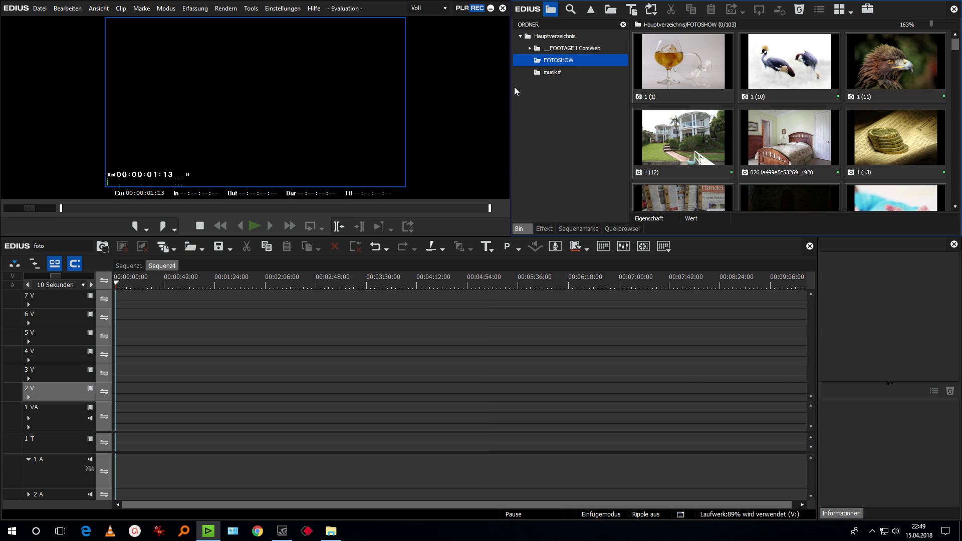
# Starting from photo 1 (1), select all 103 clips in the FOTOSHOW bin with Ctrl+A.
pyautogui.click(687, 63)
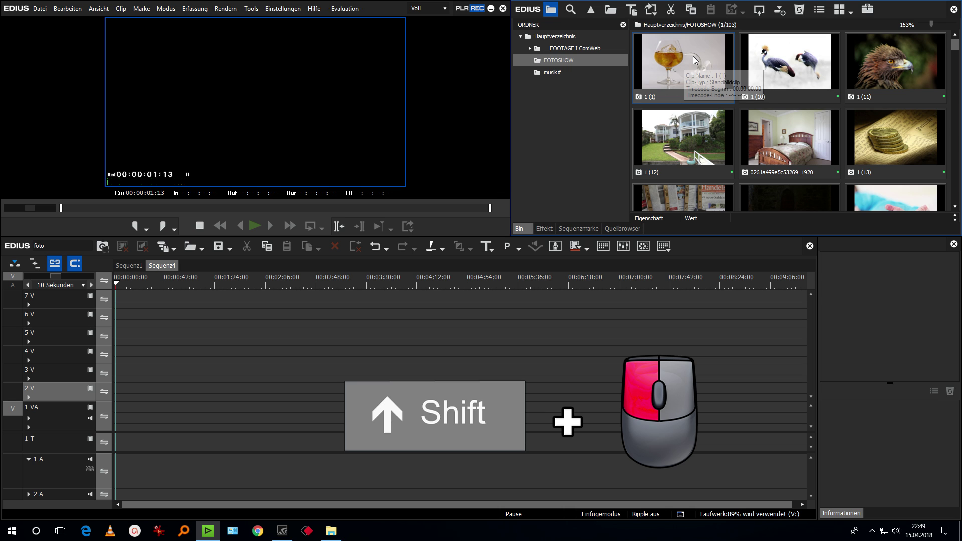
pyautogui.scroll(-2, 683, 57)
pyautogui.scroll(-7, 686, 80)
pyautogui.scroll(-7, 691, 115)
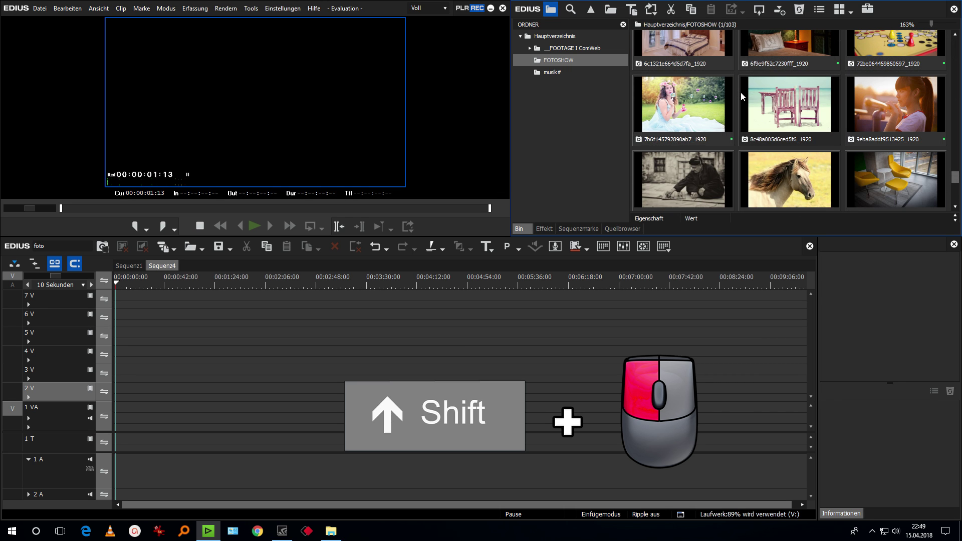
pyautogui.scroll(-7, 699, 150)
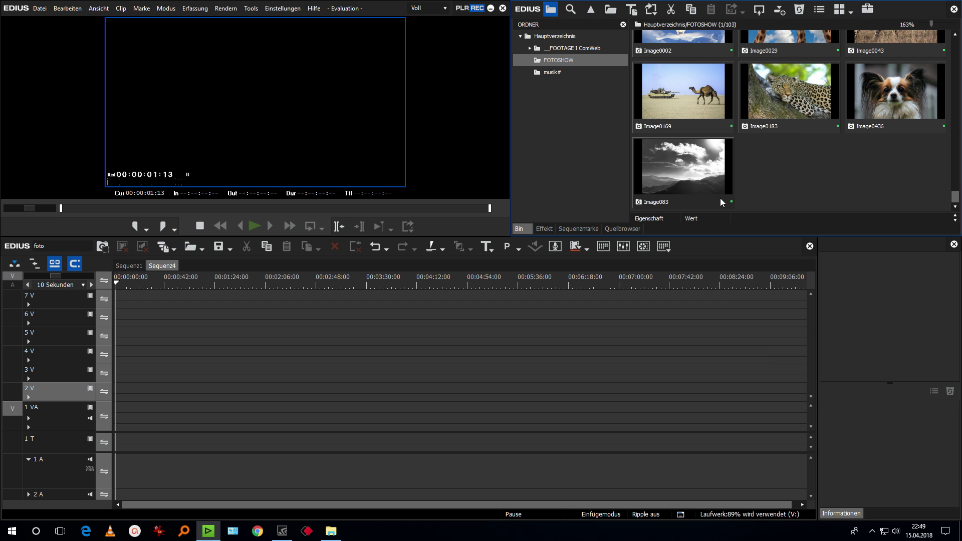
pyautogui.keyDown('shift'); pyautogui.click(696, 171); pyautogui.keyUp('shift')
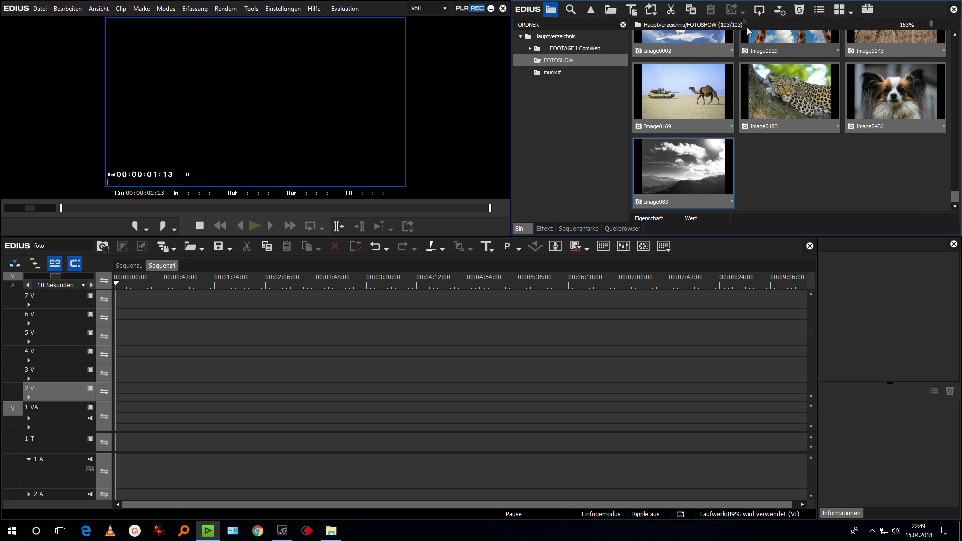
pyautogui.scroll(10, 759, 118)
pyautogui.scroll(5, 754, 140)
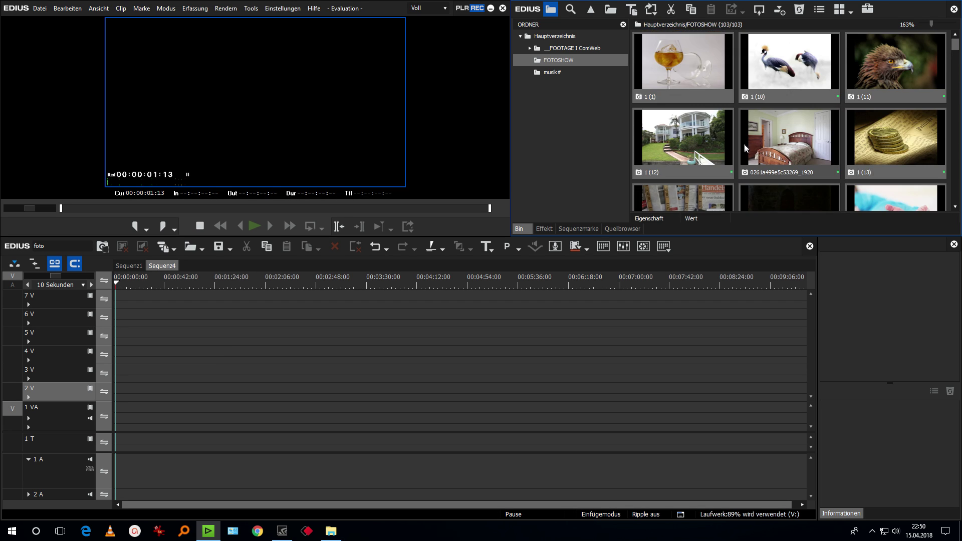
pyautogui.click(718, 70)
pyautogui.hotkey('ctrl', 'a')
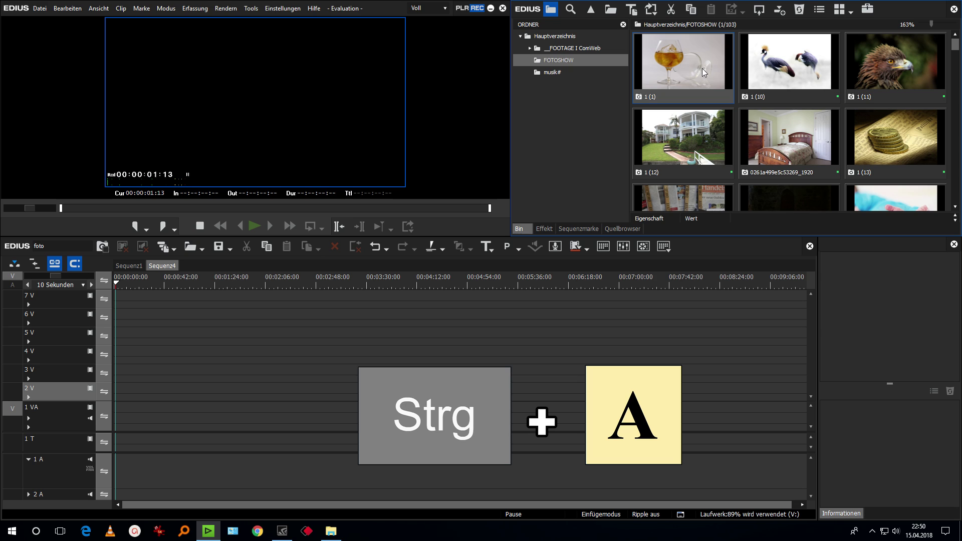
pyautogui.hotkey('ctrl', 'a')
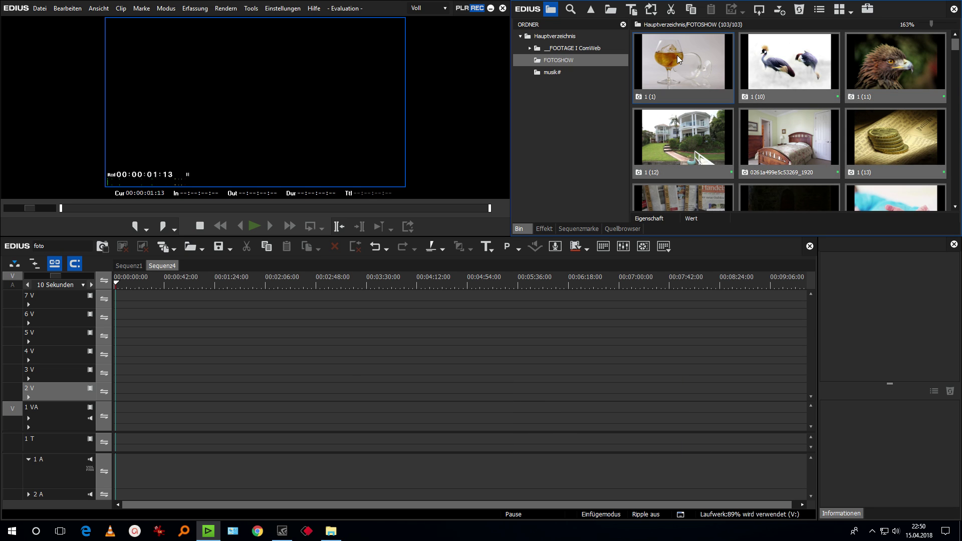
# Drop the selected photos onto track 1 VA at 00:00:00 and scrub through the clips to check them.
pyautogui.moveTo(677, 55)
pyautogui.mouseDown()
pyautogui.moveTo(164, 378)
pyautogui.moveTo(118, 428)
pyautogui.mouseUp()
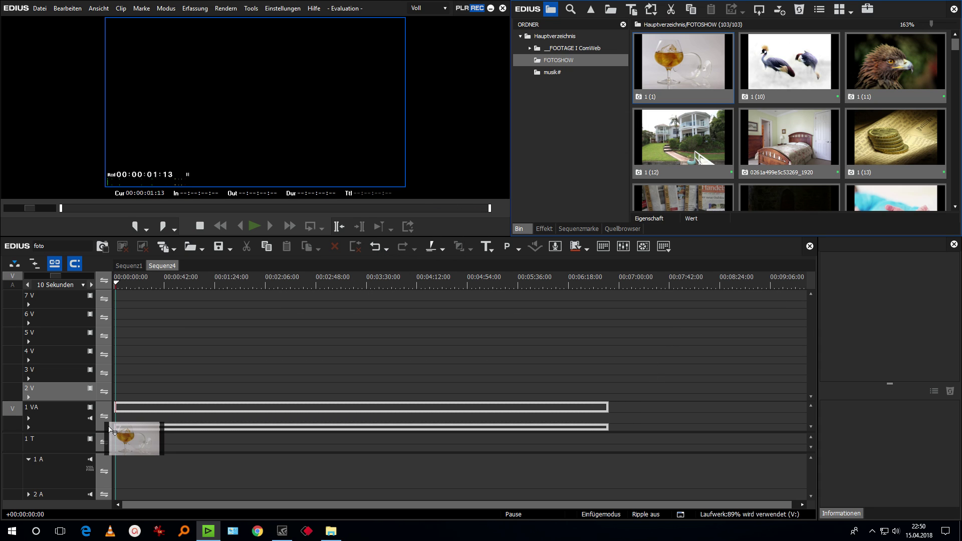
pyautogui.moveTo(116, 428); pyautogui.dragTo(118, 428)
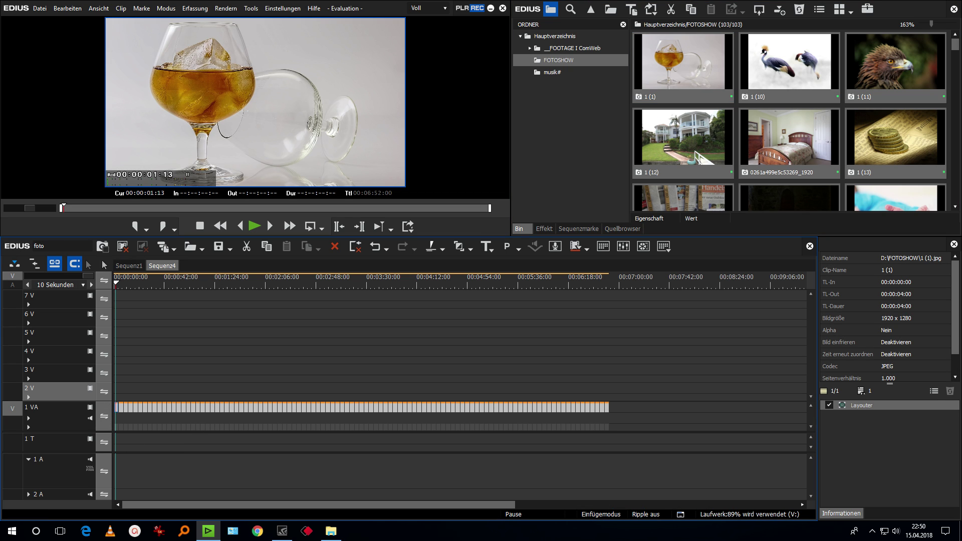
pyautogui.moveTo(592, 279); pyautogui.dragTo(84, 348)
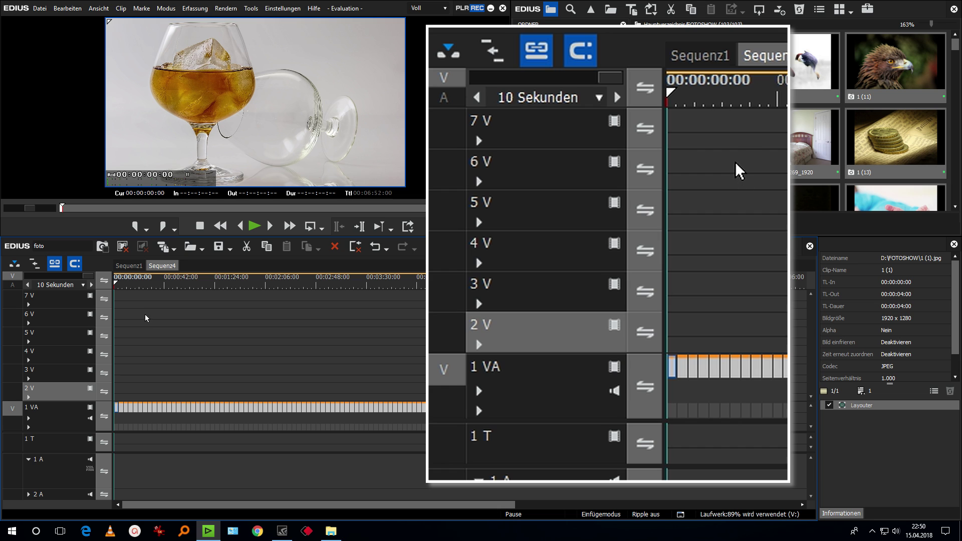
pyautogui.scroll(1, 168, 328)
pyautogui.scroll(1, 168, 333)
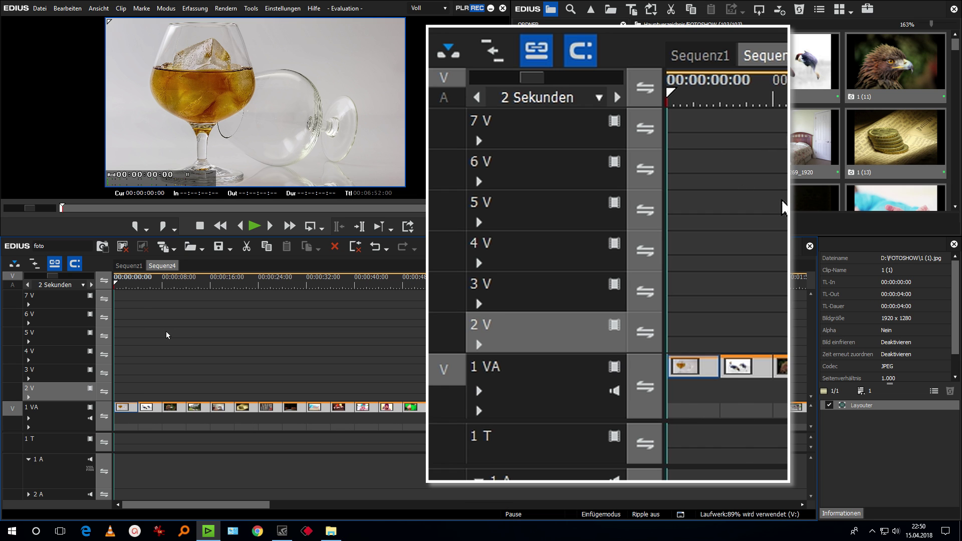
pyautogui.moveTo(167, 288); pyautogui.dragTo(156, 336)
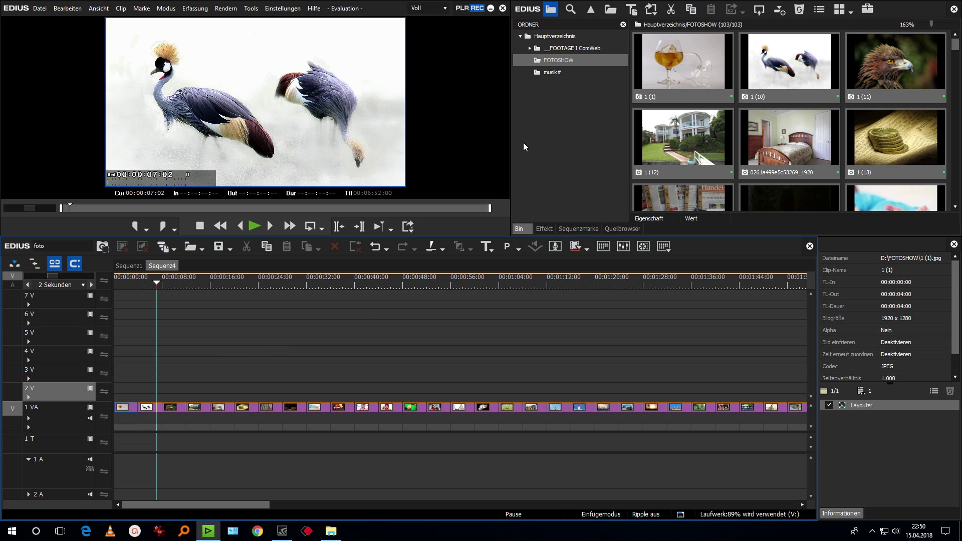
# Place Thunderstorm from the musik# folder on track 1 A and fit the sequence in view.
pyautogui.click(553, 72)
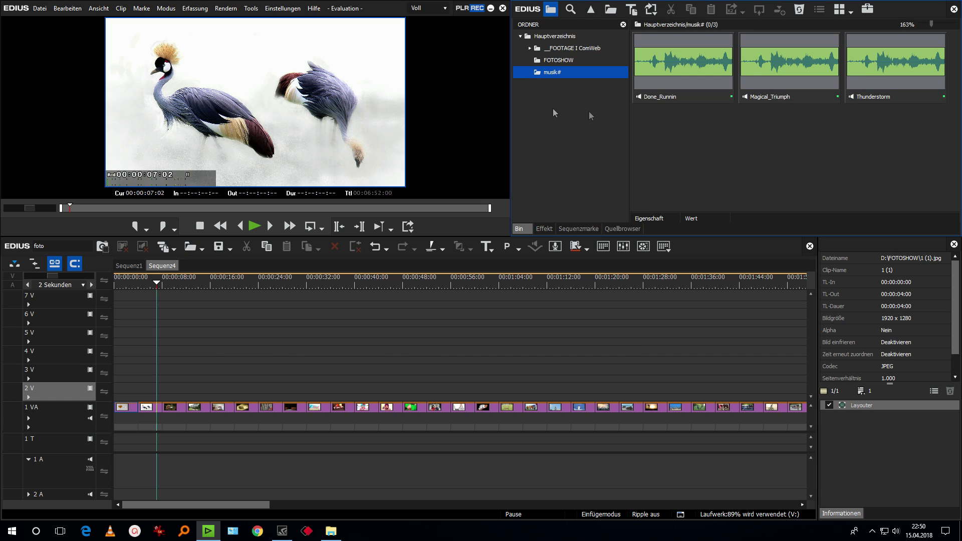
pyautogui.moveTo(901, 62)
pyautogui.mouseDown()
pyautogui.moveTo(173, 455)
pyautogui.moveTo(116, 458)
pyautogui.mouseUp()
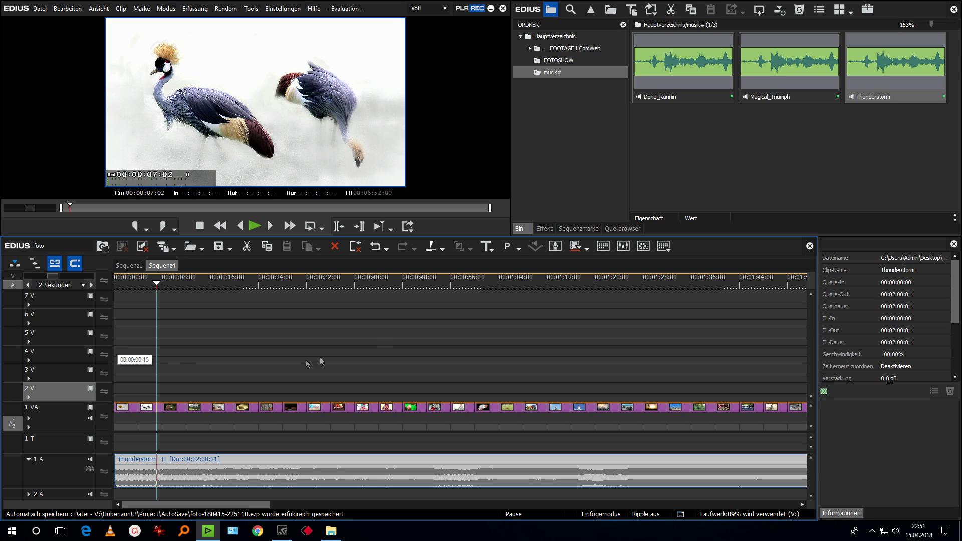
pyautogui.hotkey('ctrl', 'Tab')
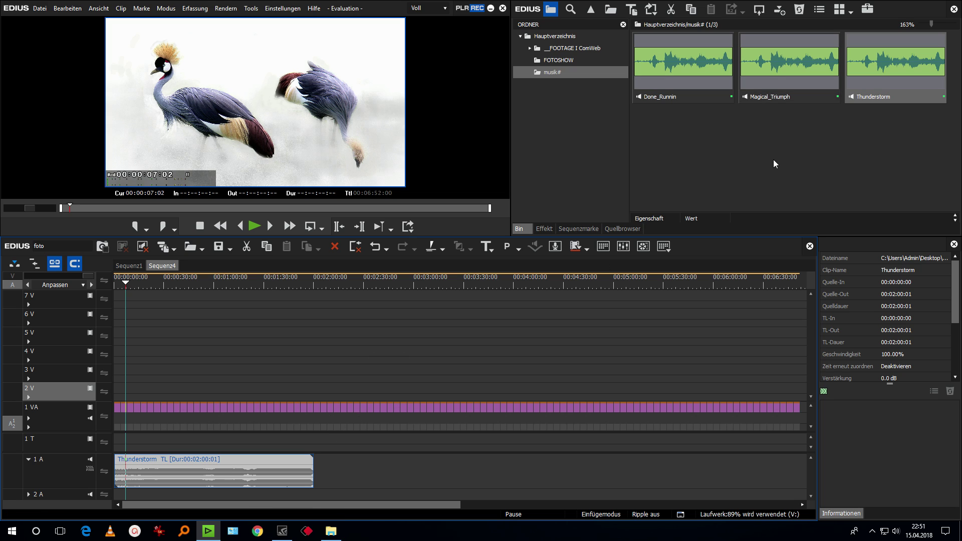
# Add Magical_Triumph after Thunderstorm and select the photo clips up to the music's end at 00:04:40:19.
pyautogui.click(786, 44)
pyautogui.moveTo(784, 63); pyautogui.dragTo(314, 482)
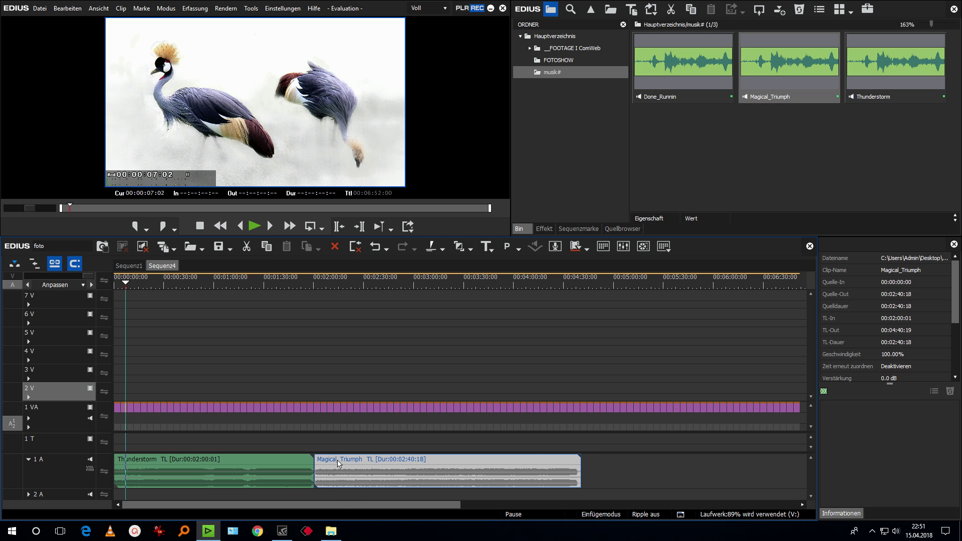
pyautogui.click(584, 281)
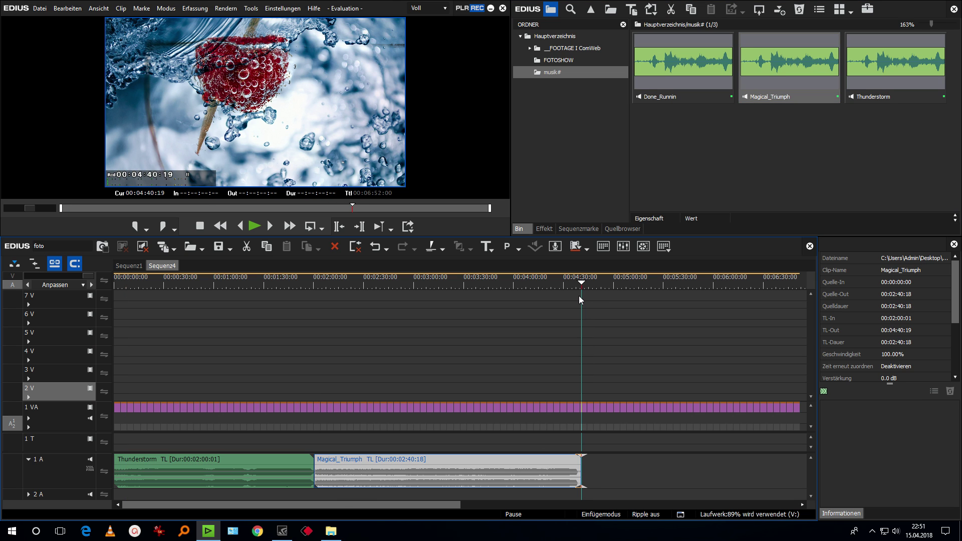
pyautogui.moveTo(643, 373)
pyautogui.mouseDown()
pyautogui.moveTo(635, 422)
pyautogui.moveTo(97, 446)
pyautogui.mouseUp()
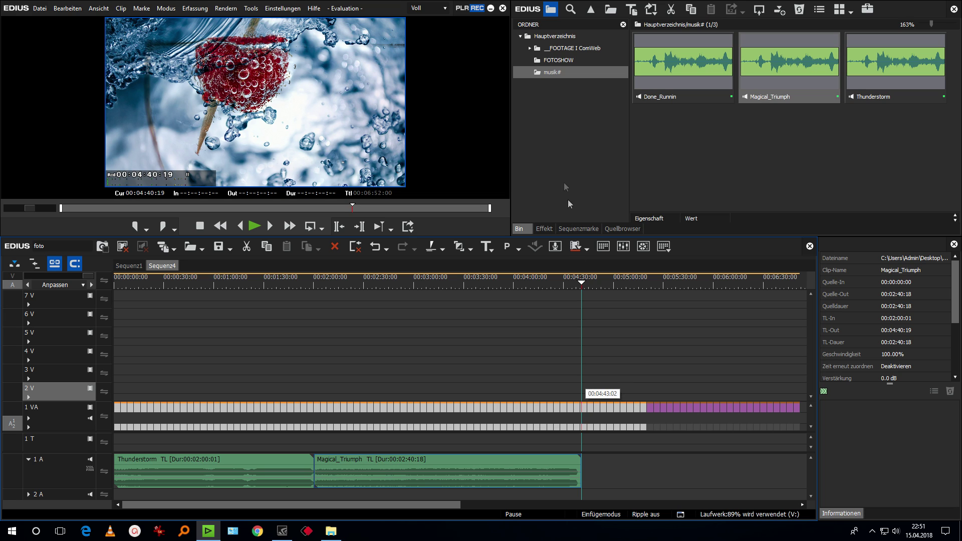
# In the Effekt palette, browse to Übergang > 3D and select the Umblättern transition.
pyautogui.click(548, 230)
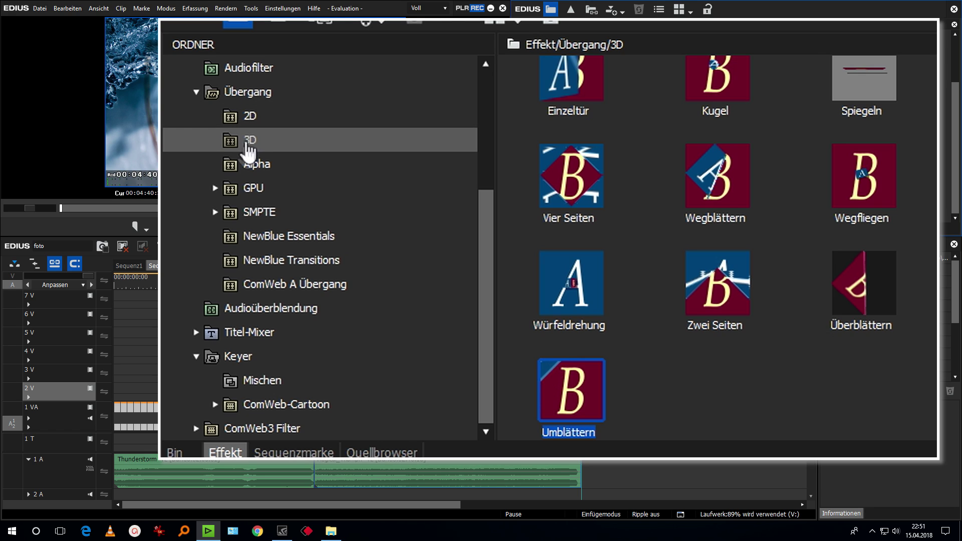
pyautogui.click(249, 119)
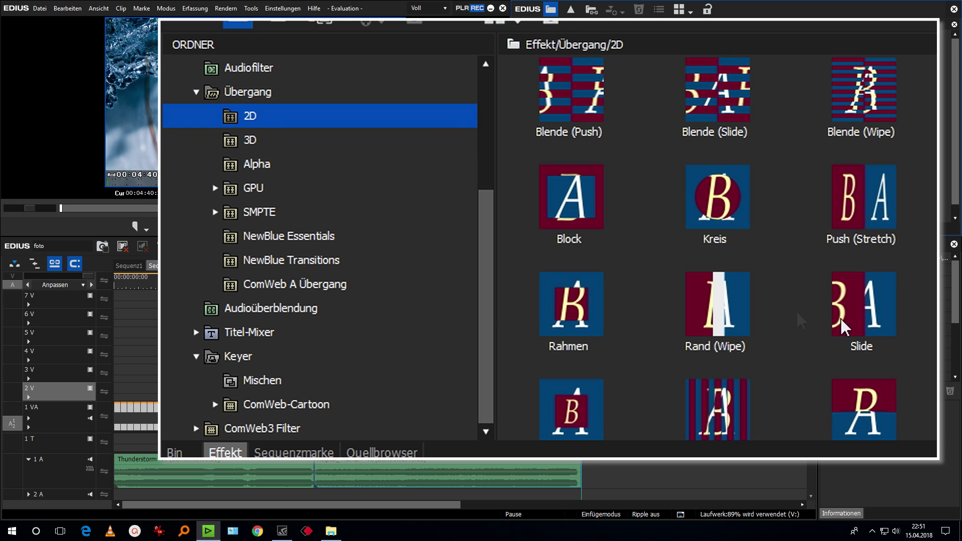
pyautogui.click(255, 93)
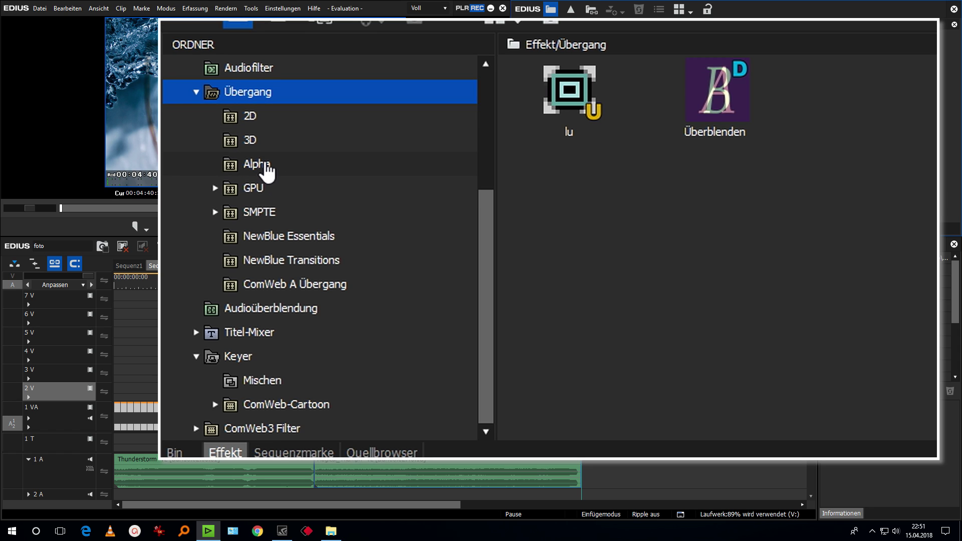
pyautogui.click(248, 142)
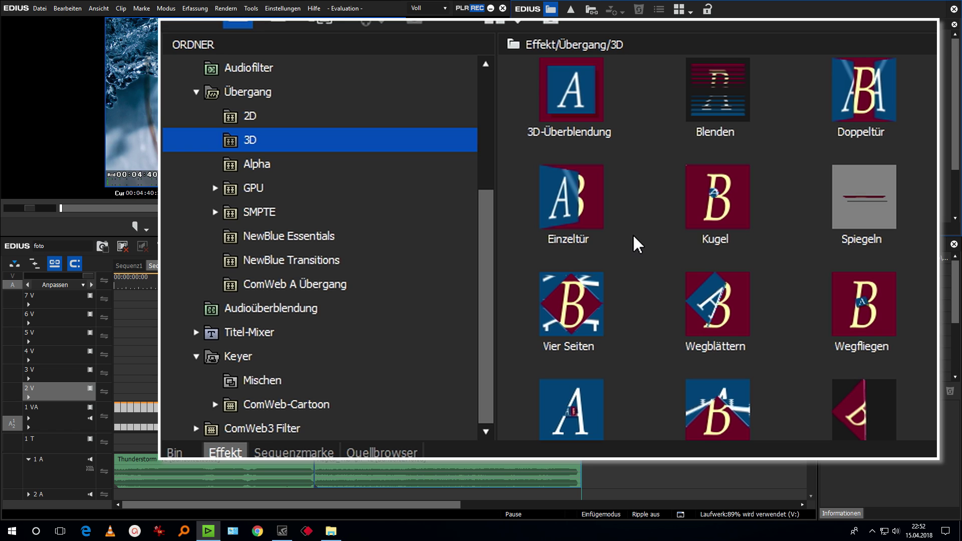
pyautogui.scroll(-3, 632, 233)
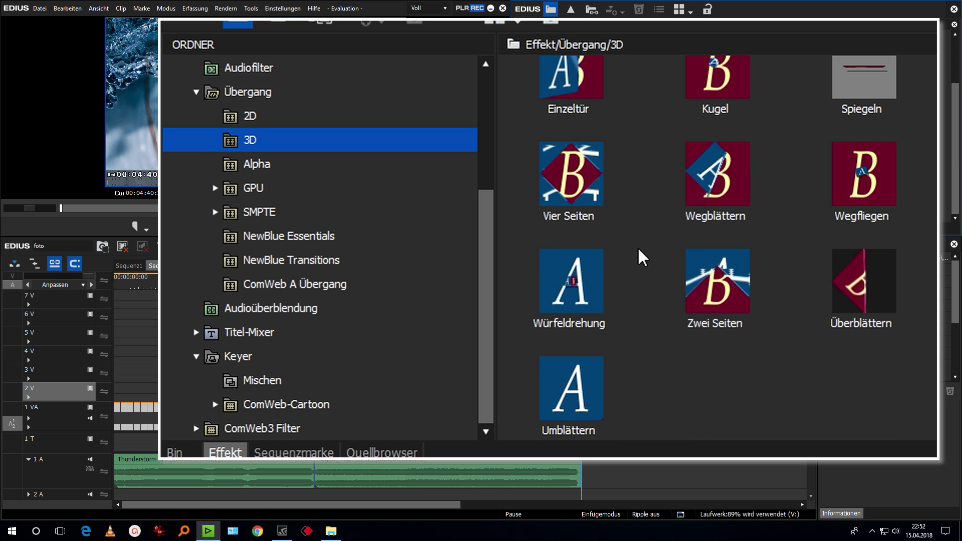
pyautogui.scroll(2, 721, 232)
pyautogui.scroll(-2, 721, 232)
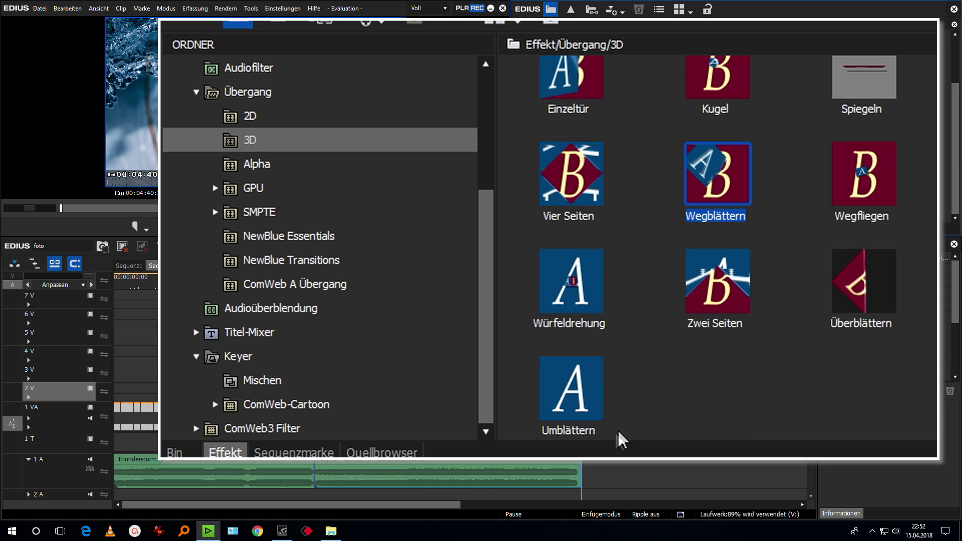
pyautogui.click(559, 368)
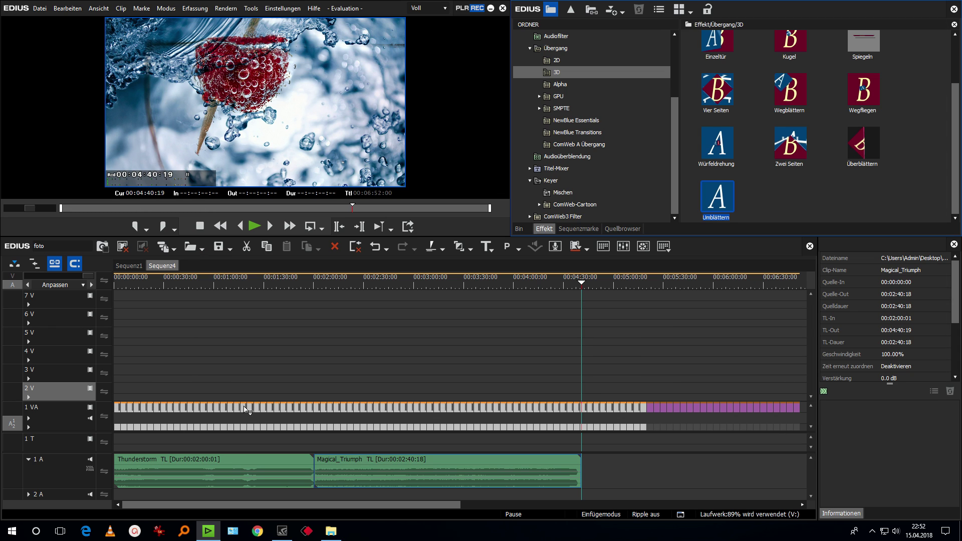
# Drop Umblättern onto the selected photo clips on 1 VA and play back the 1-second page turns.
pyautogui.click(732, 200)
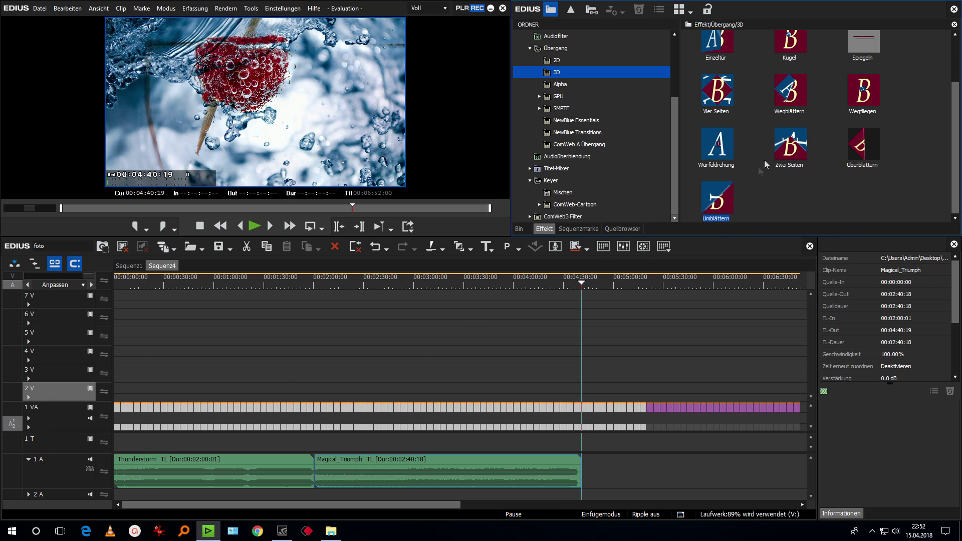
pyautogui.moveTo(723, 202); pyautogui.dragTo(256, 412)
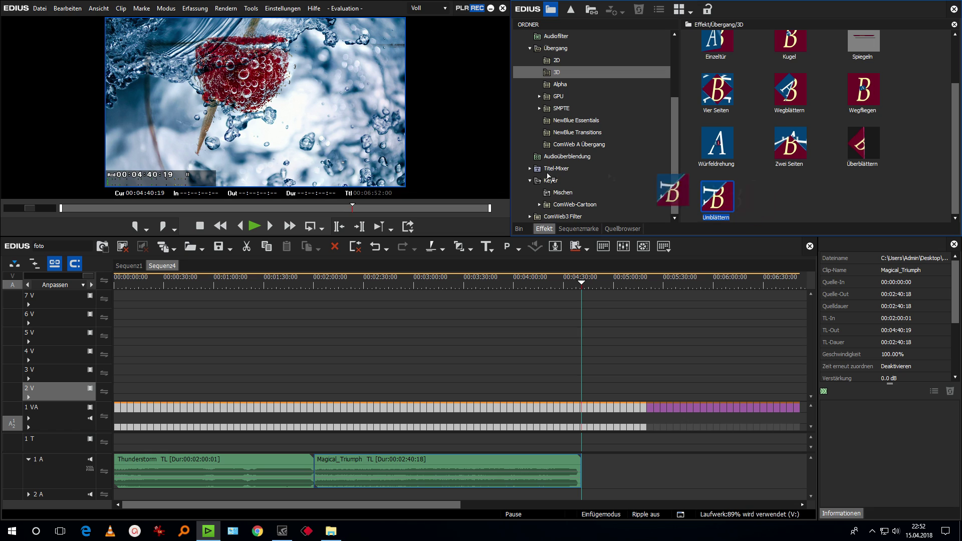
pyautogui.moveTo(257, 412); pyautogui.dragTo(256, 412)
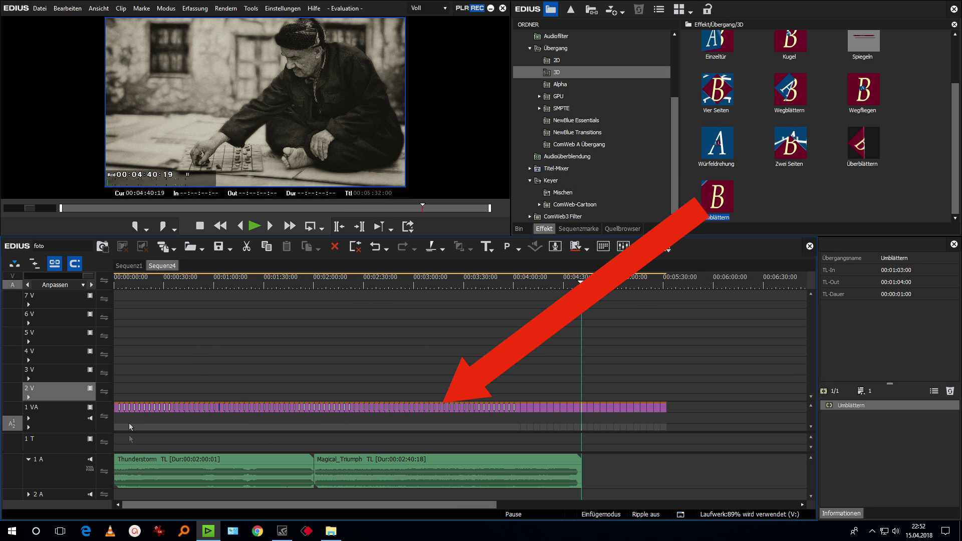
pyautogui.click(152, 283)
pyautogui.moveTo(159, 302); pyautogui.dragTo(101, 321)
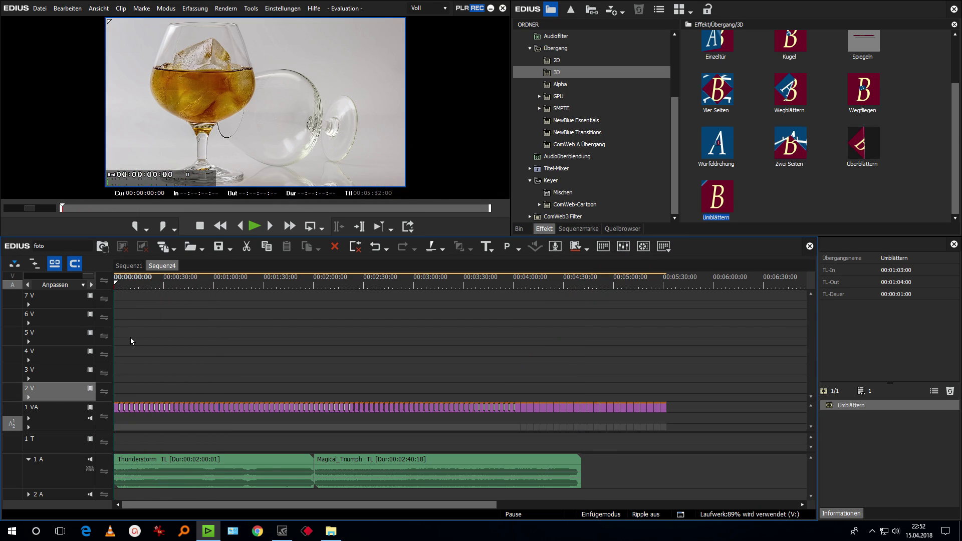
pyautogui.press('space')
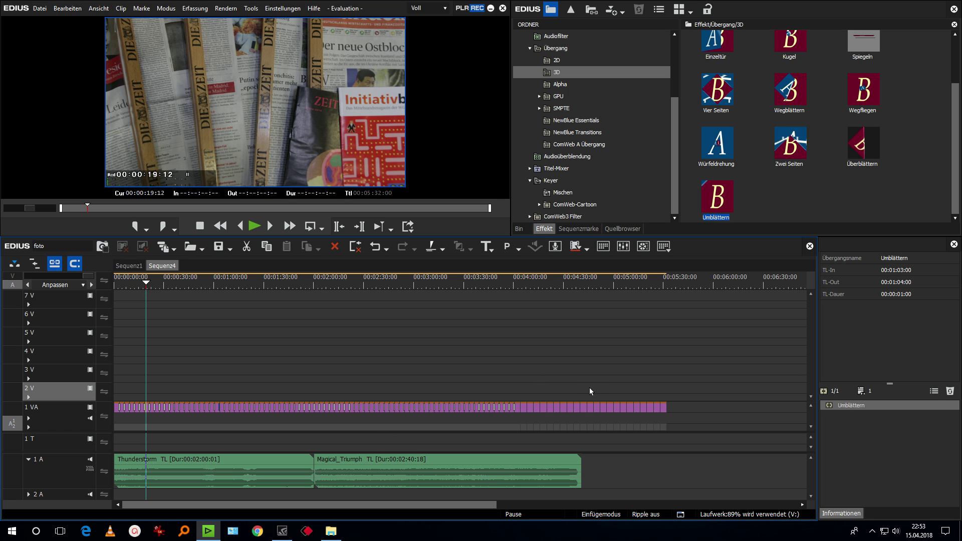
# Select the later photo clips near the end of 1 VA, apply Umblättern, and scrub back.
pyautogui.moveTo(588, 395); pyautogui.dragTo(518, 444)
pyautogui.moveTo(731, 202); pyautogui.dragTo(565, 409)
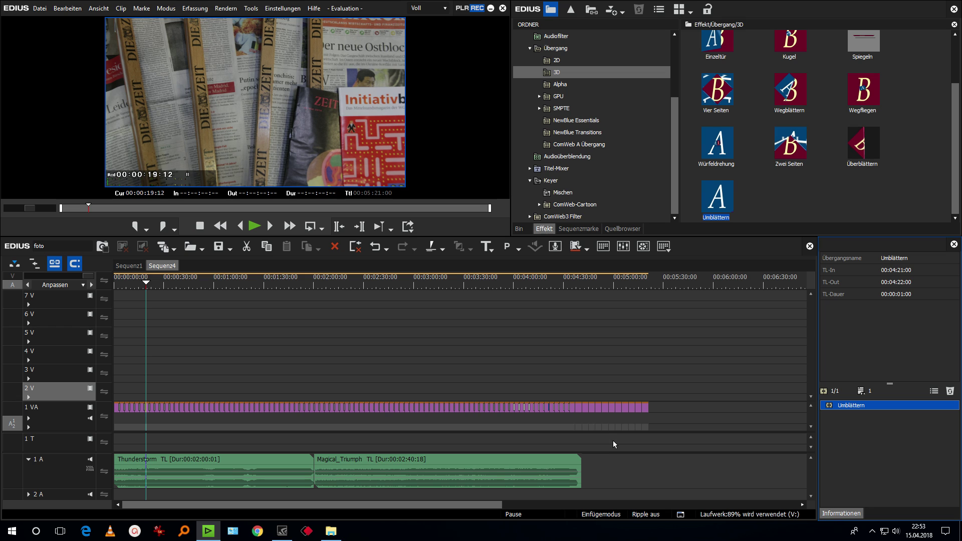
pyautogui.moveTo(192, 282)
pyautogui.mouseDown()
pyautogui.moveTo(125, 292)
pyautogui.moveTo(139, 289)
pyautogui.mouseUp()
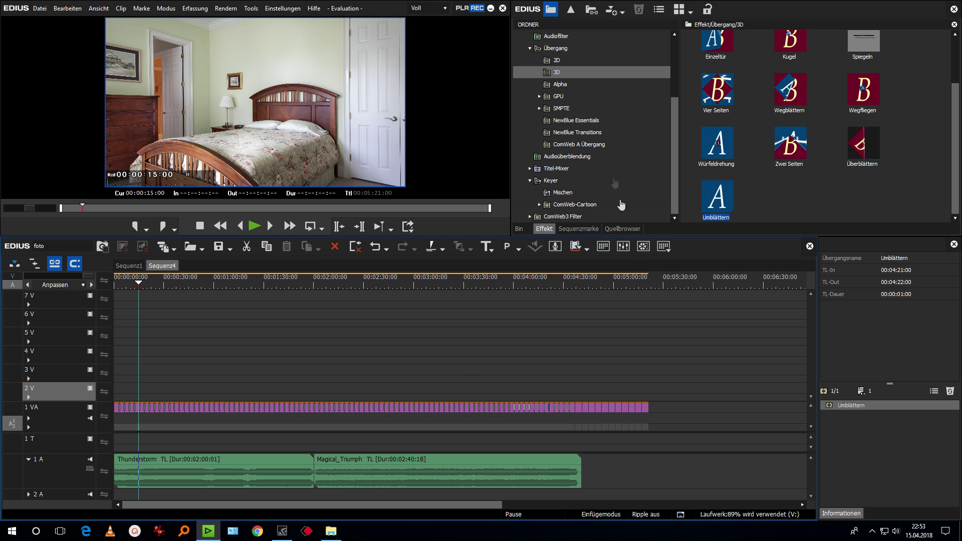
# Drop cw-lt-02-03 from the ComWeb Lower Thirds folder onto track 2V at 00:00:15:12.
pyautogui.click(523, 230)
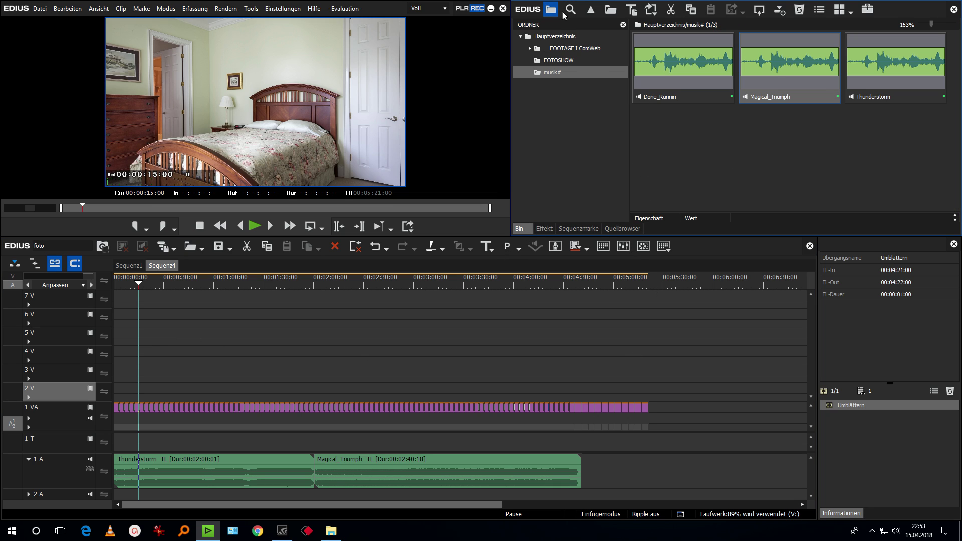
pyautogui.click(528, 49)
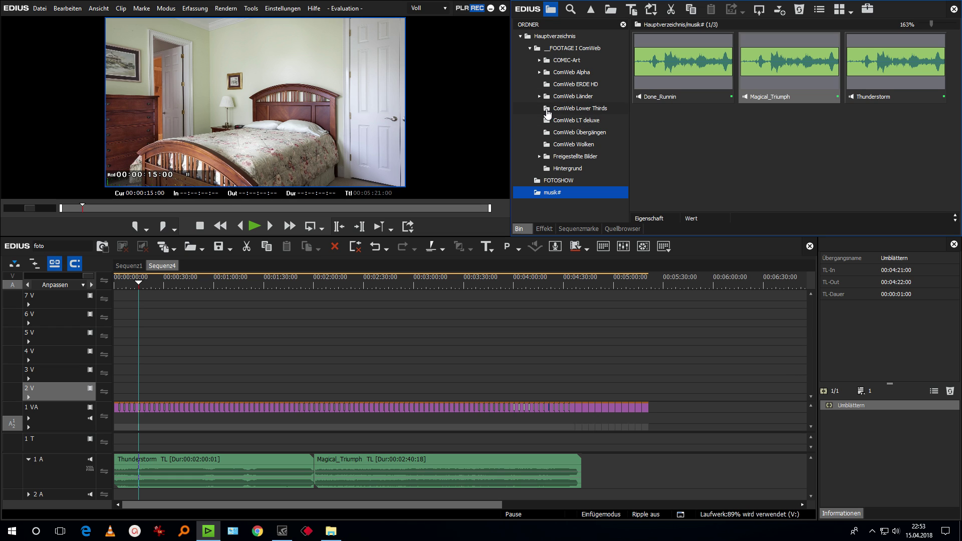
pyautogui.click(547, 111)
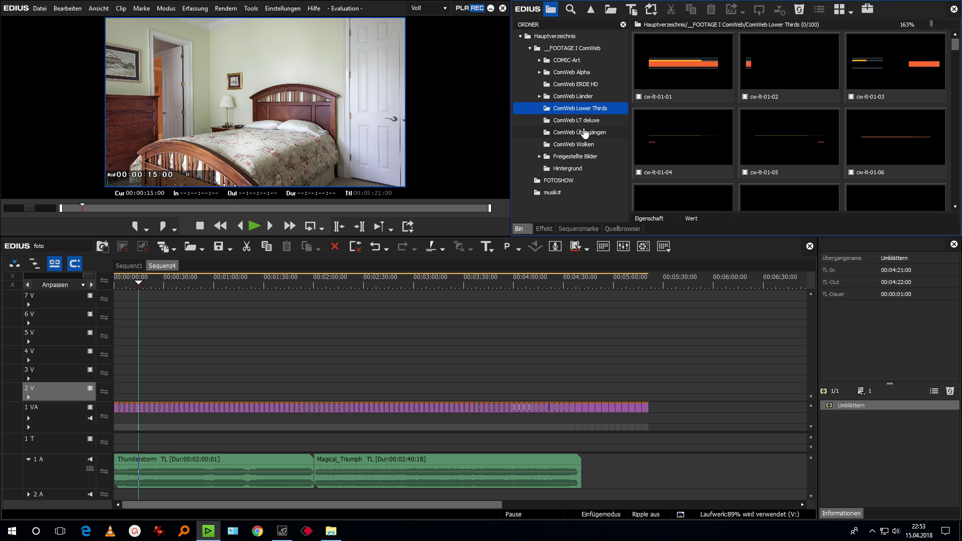
pyautogui.scroll(-8, 800, 140)
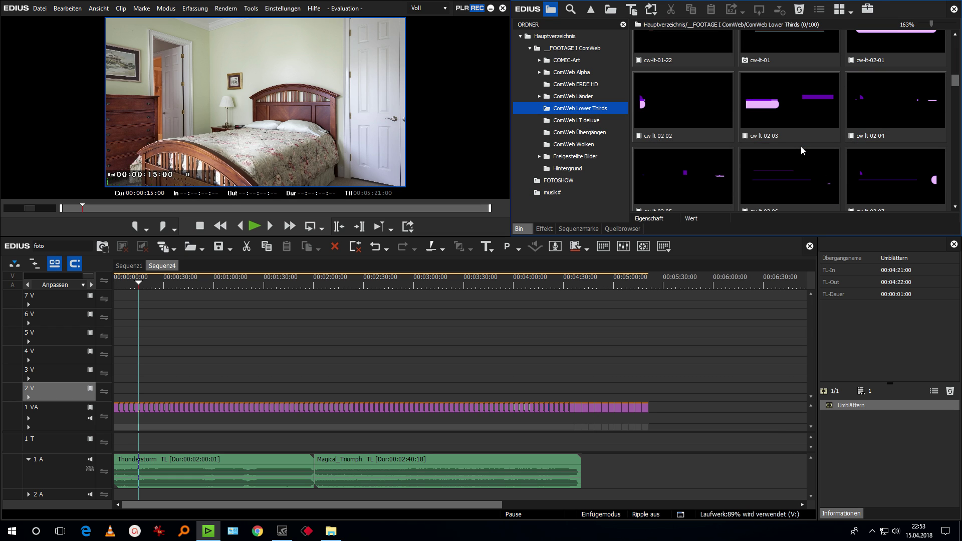
pyautogui.click(780, 104)
pyautogui.moveTo(811, 100); pyautogui.dragTo(143, 389)
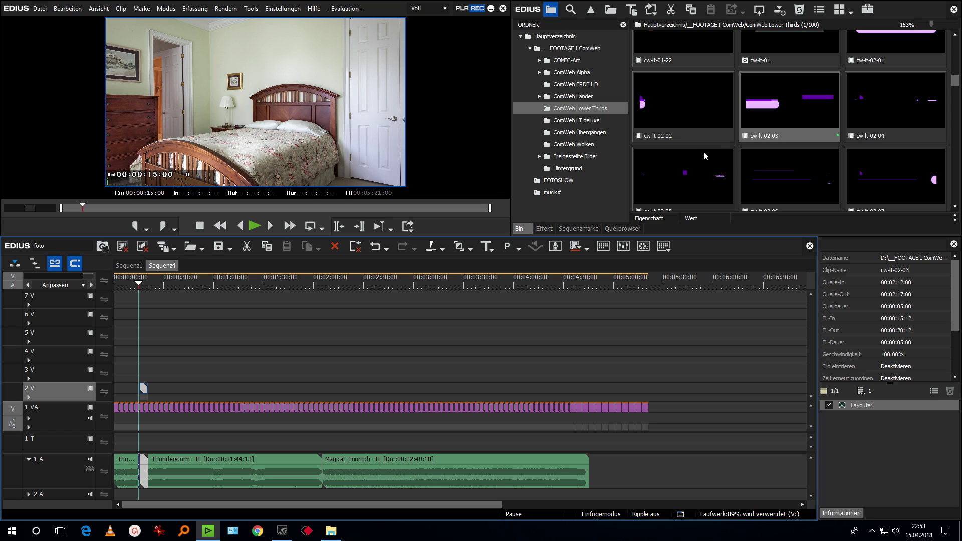
# Undo the title placement and drop cw-lt-02-03 at the end of track 1 VA instead.
pyautogui.click(378, 250)
pyautogui.moveTo(687, 412); pyautogui.dragTo(671, 412)
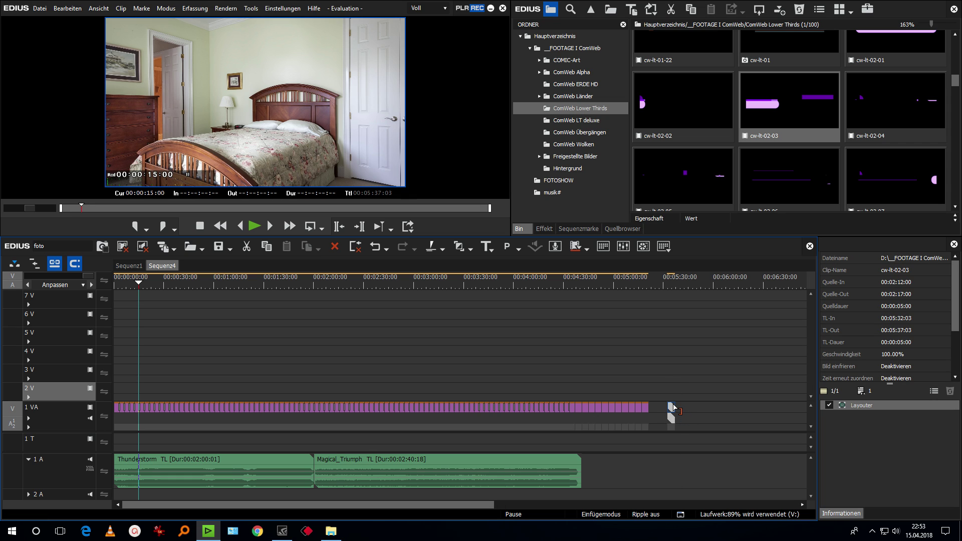
pyautogui.scroll(3, 811, 100)
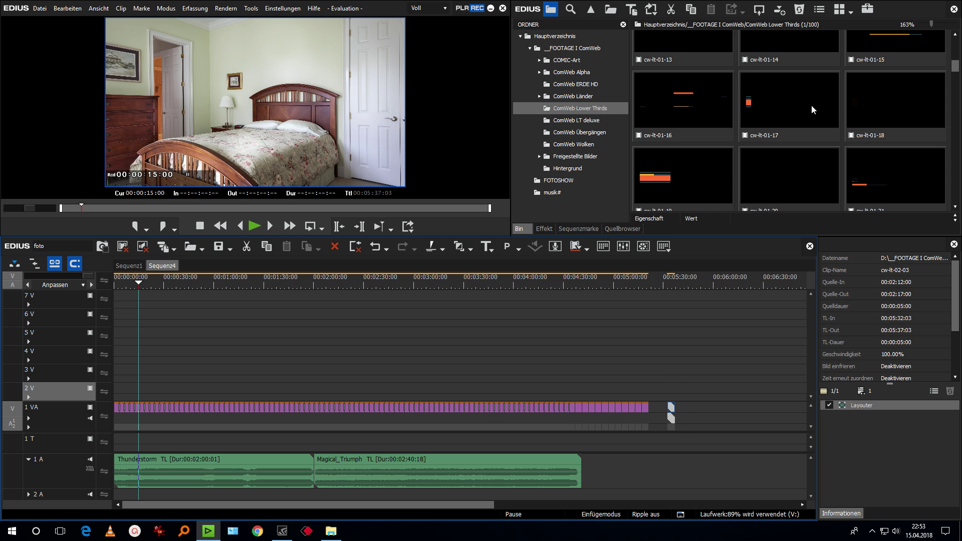
pyautogui.scroll(-3, 812, 107)
pyautogui.scroll(1, 811, 109)
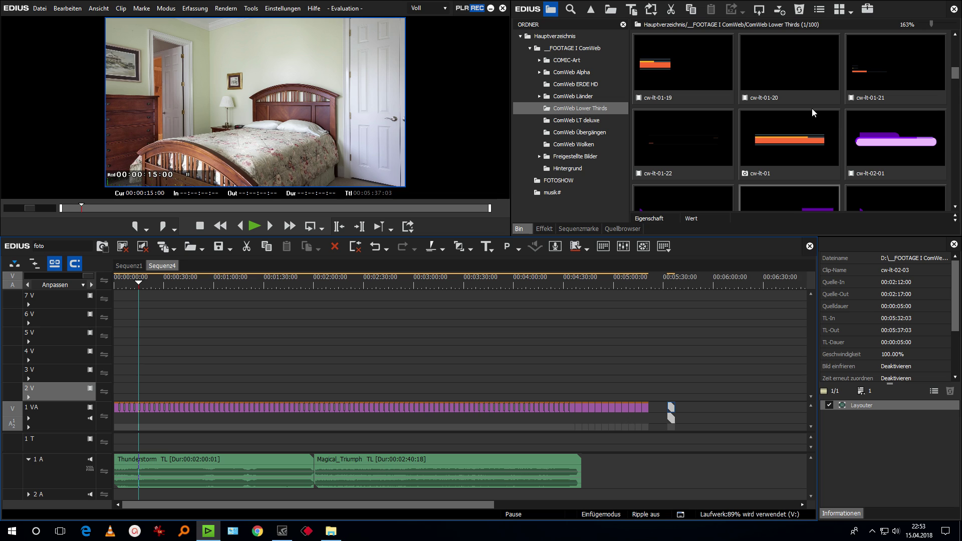
# Add cw-lt-02-01 after it, delete the titles' audio, and move both onto 2V near 14 seconds.
pyautogui.click(869, 145)
pyautogui.moveTo(900, 128); pyautogui.dragTo(677, 426)
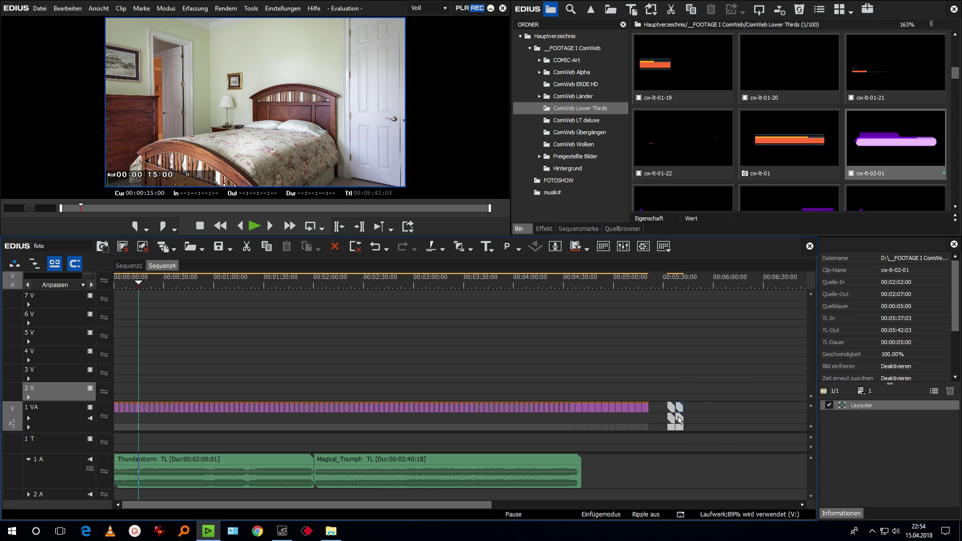
pyautogui.click(139, 249)
pyautogui.moveTo(672, 410); pyautogui.dragTo(144, 393)
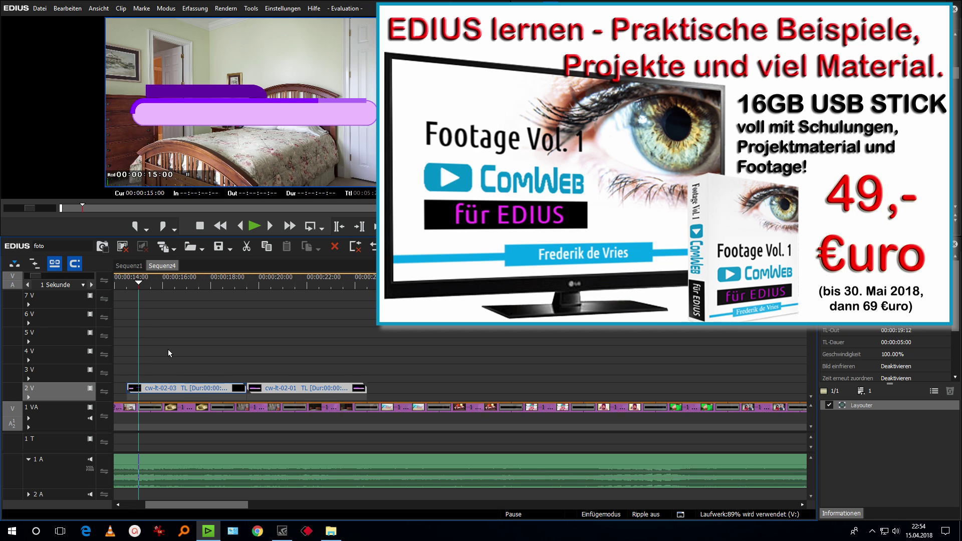
# Play the lower-third titles over the photos from just before they start.
pyautogui.scroll(1, 168, 350)
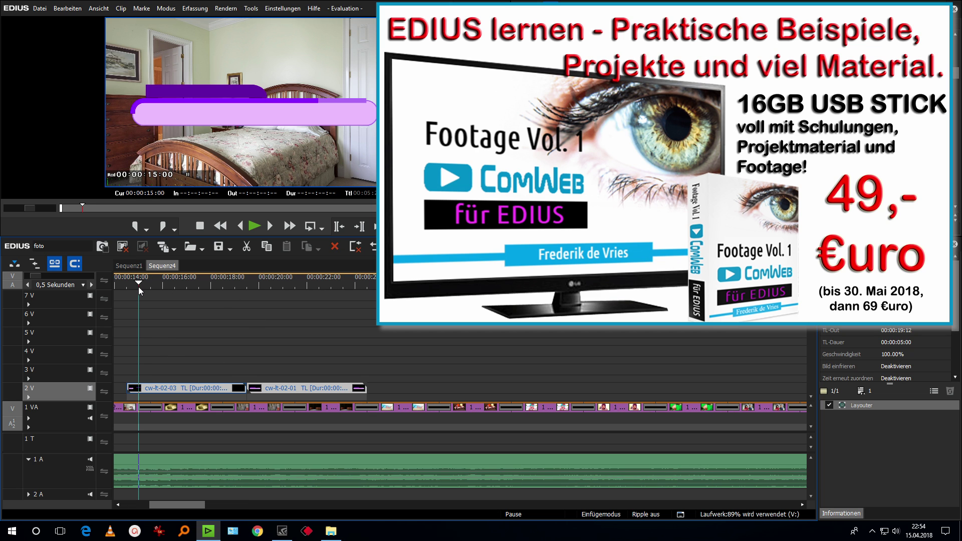
pyautogui.moveTo(138, 287); pyautogui.dragTo(130, 286)
pyautogui.press('space')
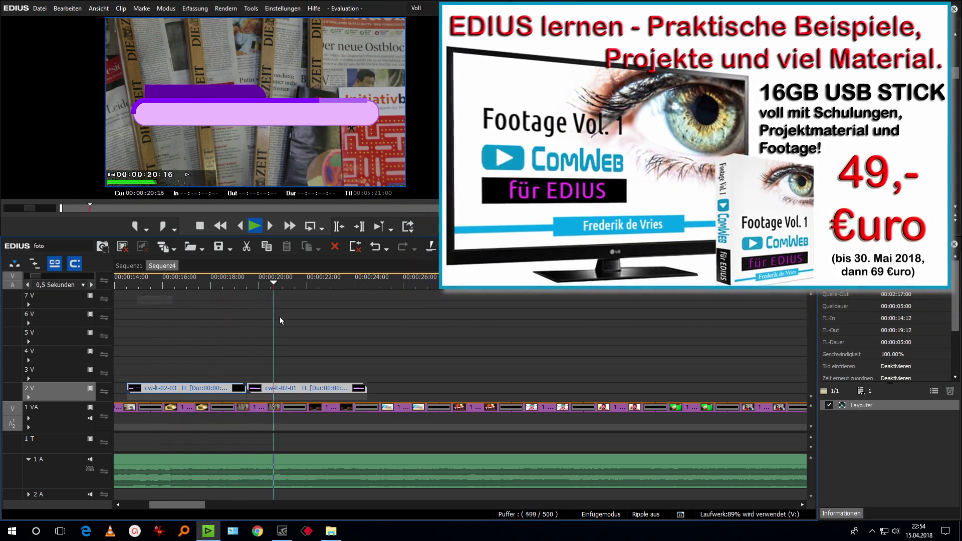
pyautogui.press('space')
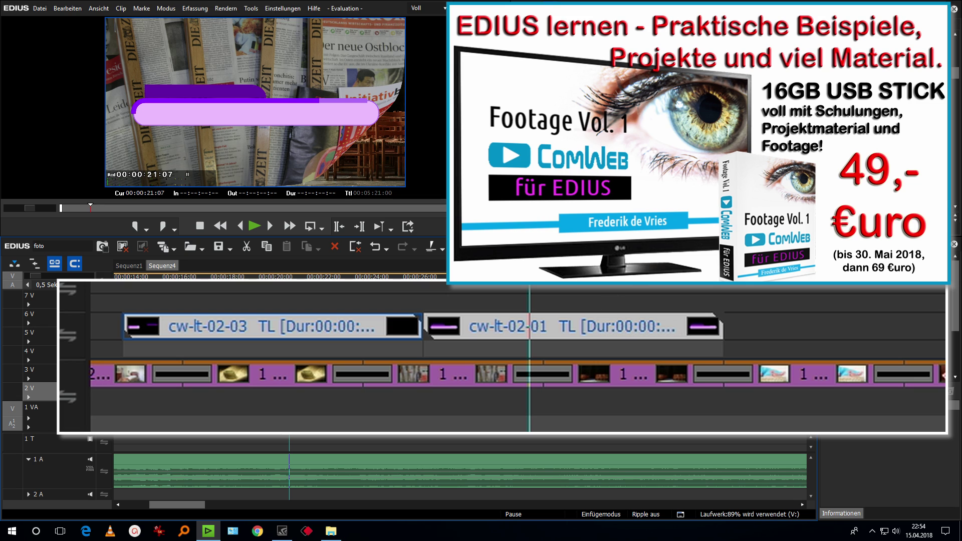
# Cut cw-lt-02-03 at 00:00:16:21 and move its right part after cw-lt-02-01 on 2V.
pyautogui.press('Left')
pyautogui.press('Left')
pyautogui.press('Left')
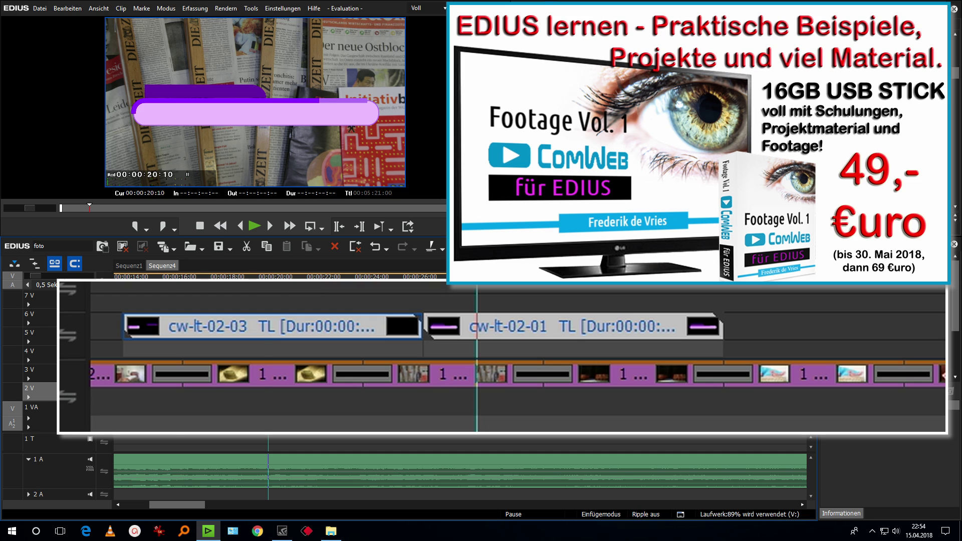
pyautogui.click(264, 301)
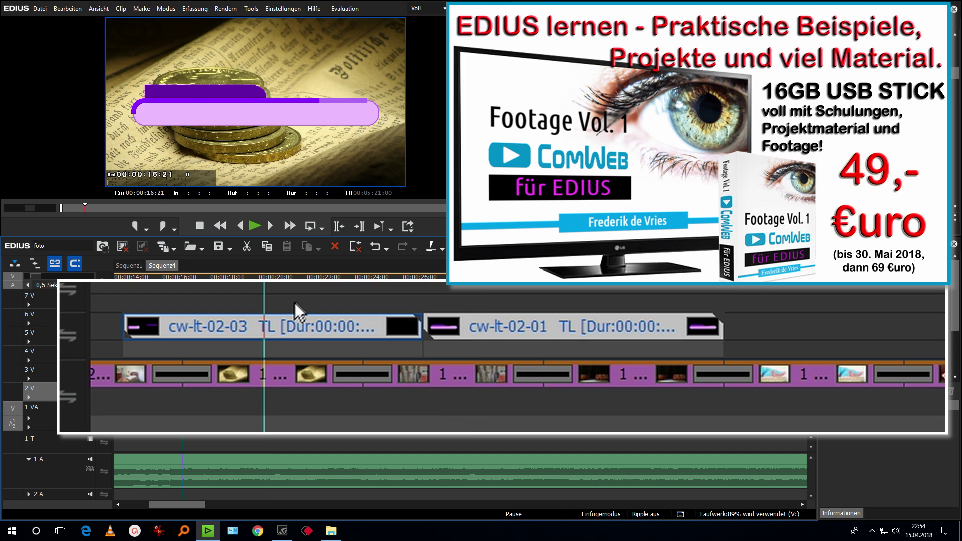
pyautogui.press('c')
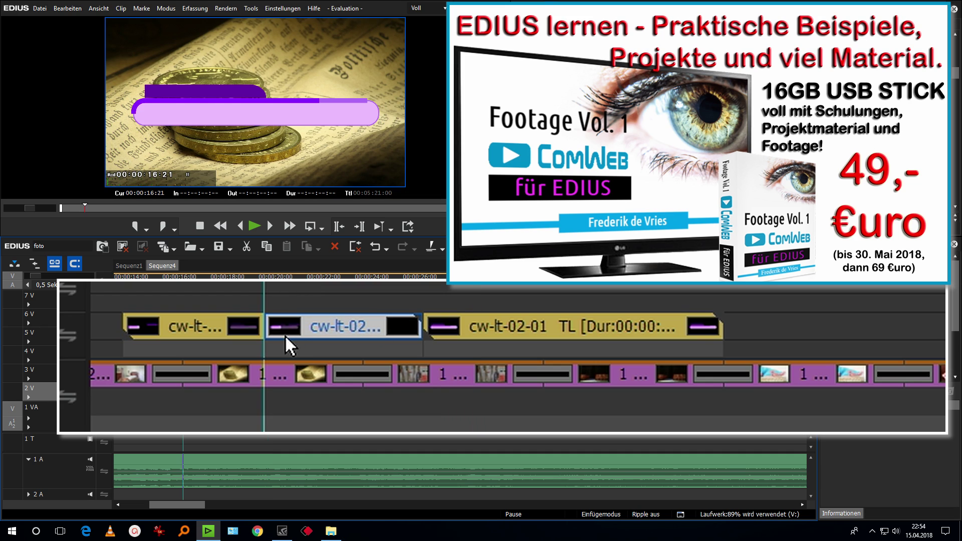
pyautogui.moveTo(292, 344)
pyautogui.mouseDown()
pyautogui.moveTo(846, 345)
pyautogui.moveTo(463, 340)
pyautogui.moveTo(613, 346)
pyautogui.mouseUp()
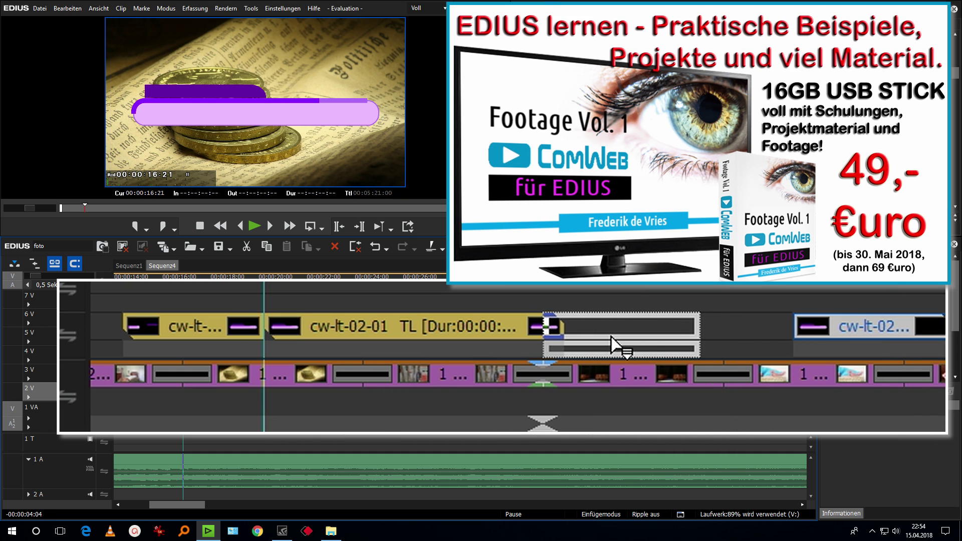
pyautogui.moveTo(614, 346); pyautogui.dragTo(637, 345)
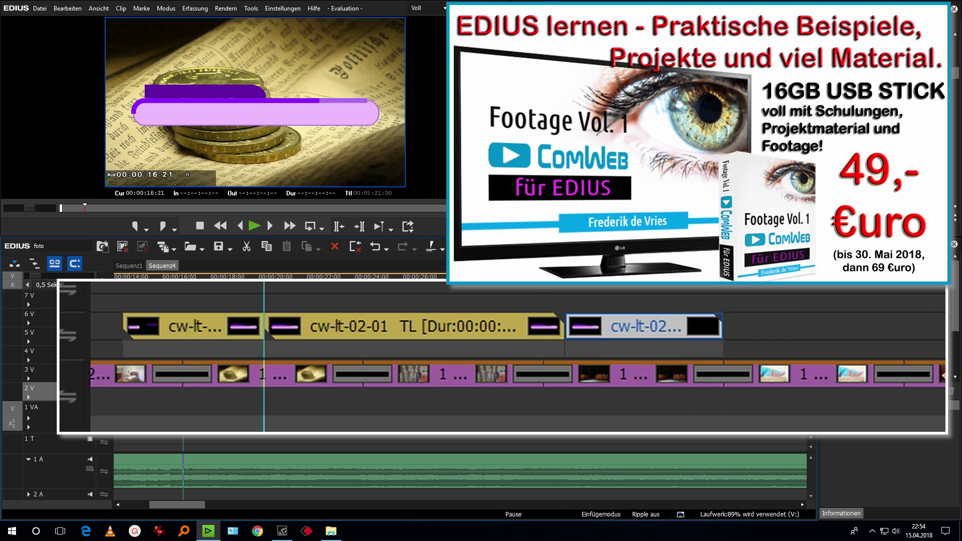
# Play the rearranged titles forward and backward, then select cw-lt-02-01.
pyautogui.press('space')
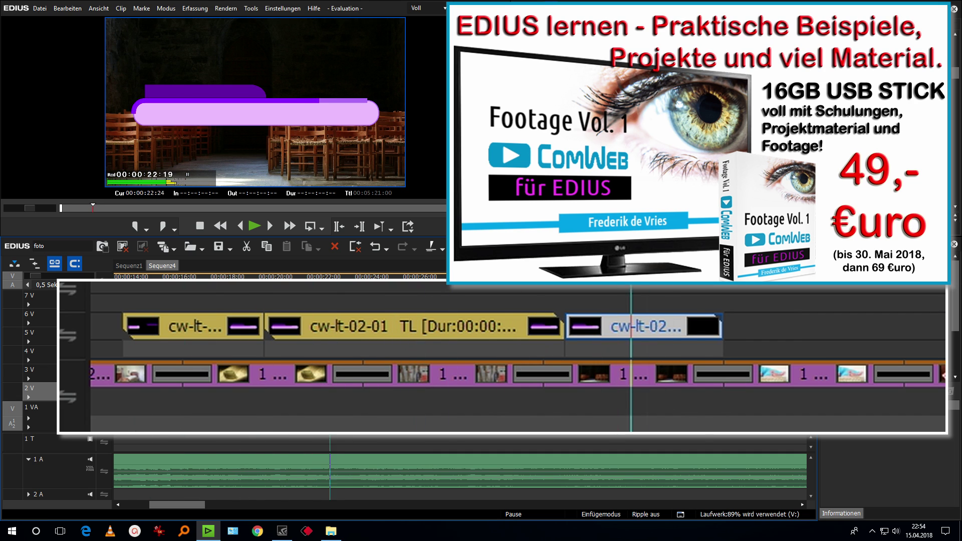
pyautogui.press('j')
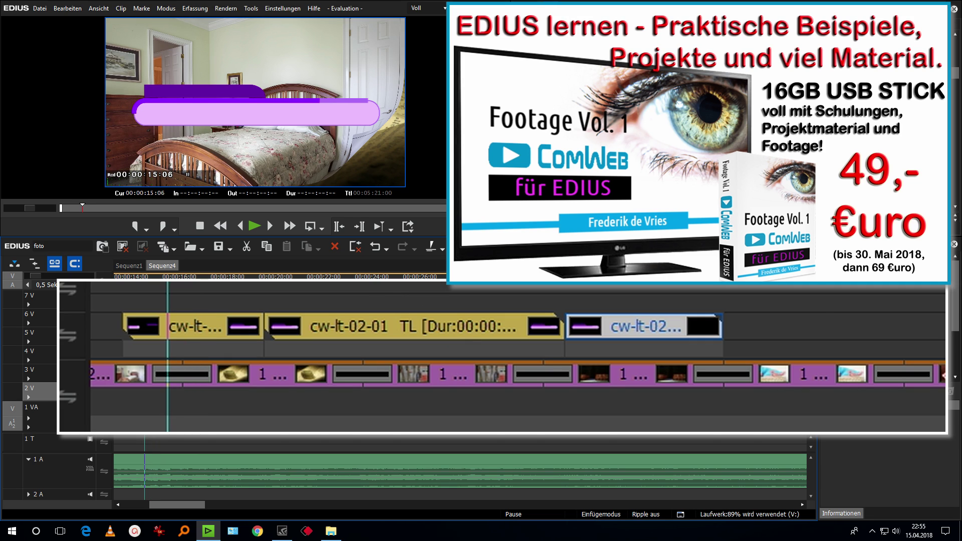
pyautogui.click(248, 390)
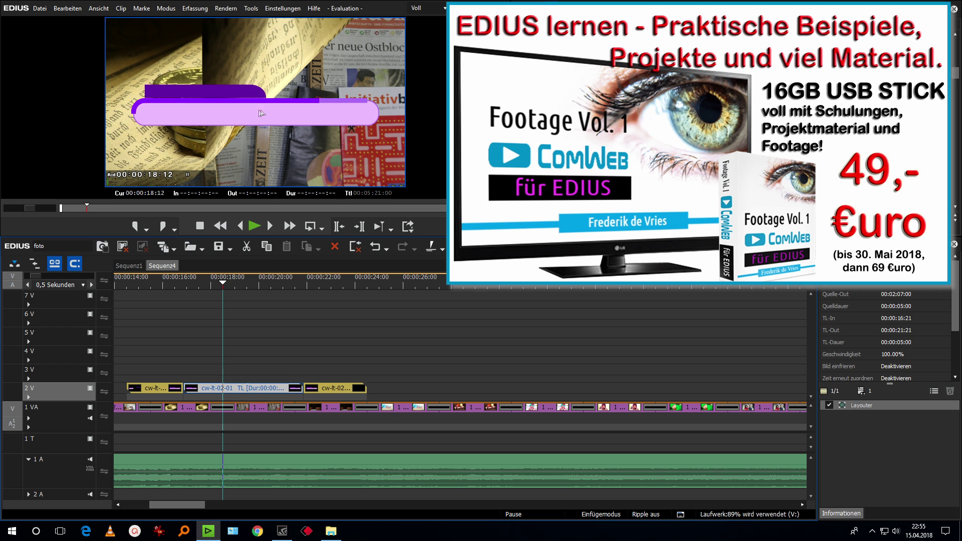
# Stretch cw-lt-02-01 to 118.90% in the Layouter and shift it to X 0.70%, Y 28.40%.
pyautogui.doubleClick(833, 402)
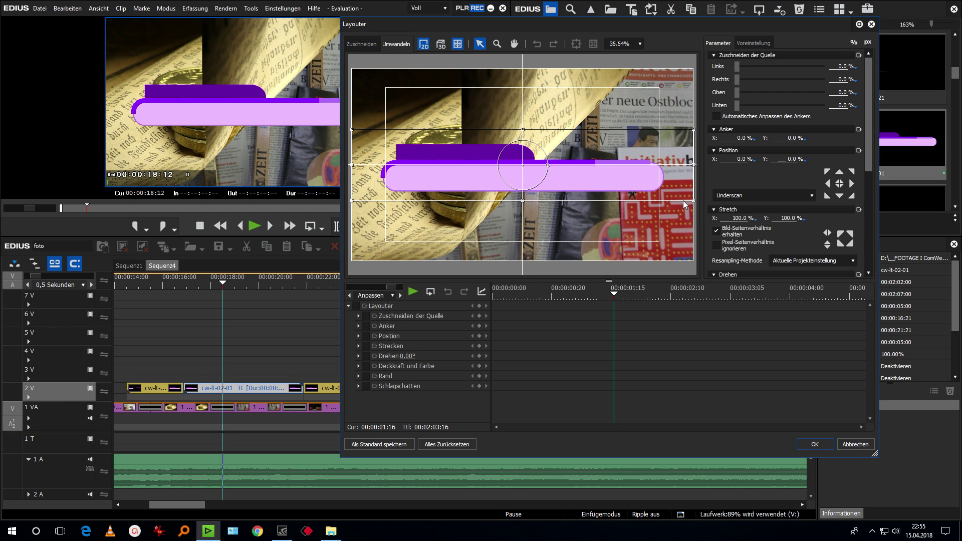
pyautogui.moveTo(694, 201); pyautogui.dragTo(725, 207)
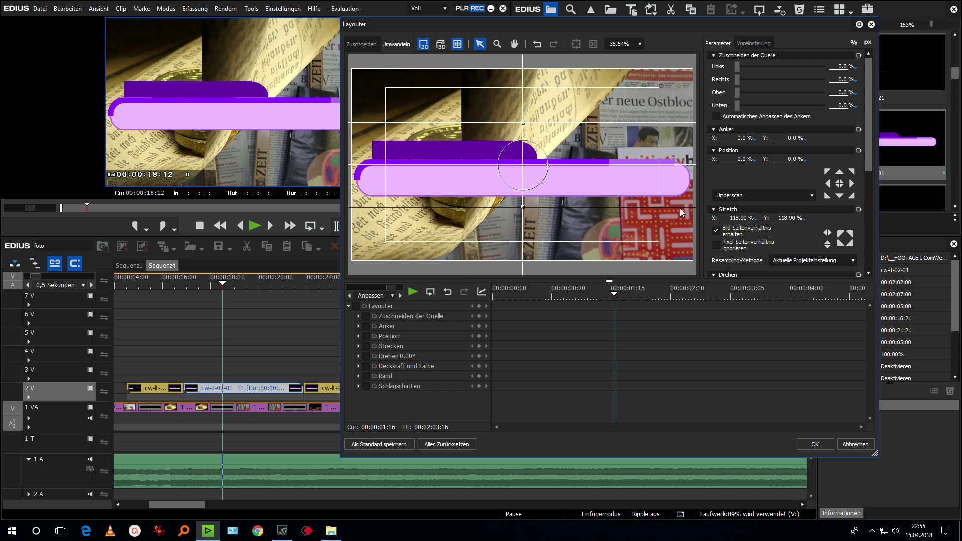
pyautogui.moveTo(558, 170); pyautogui.dragTo(563, 220)
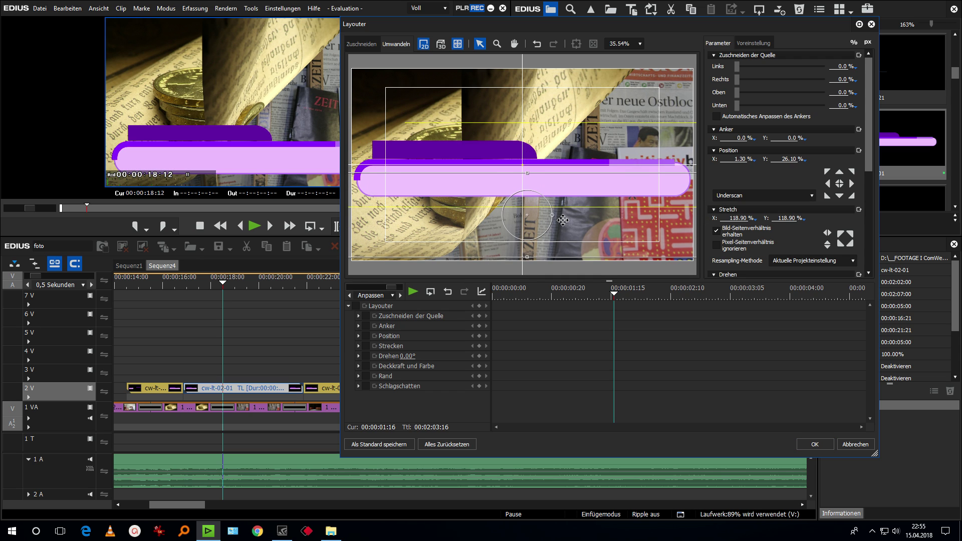
pyautogui.moveTo(561, 222); pyautogui.dragTo(558, 227)
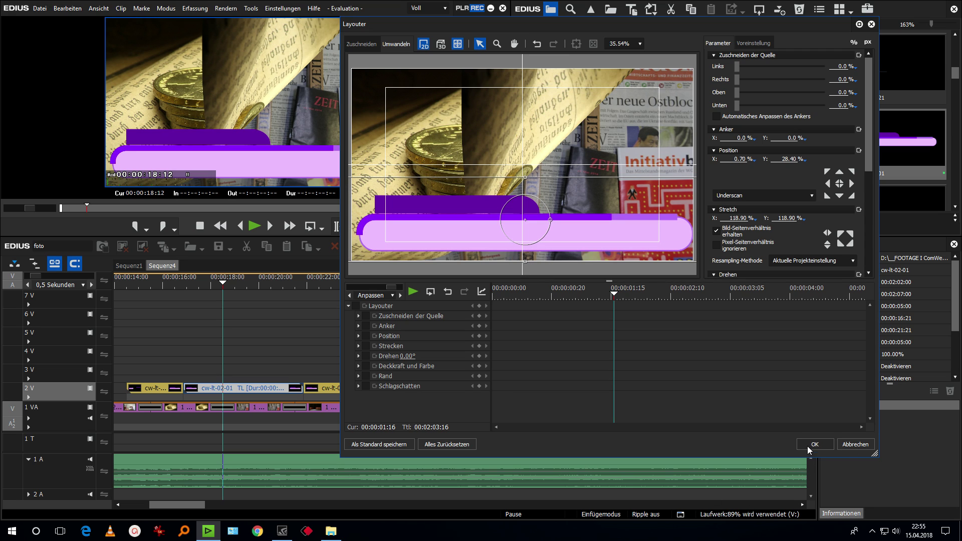
pyautogui.click(814, 446)
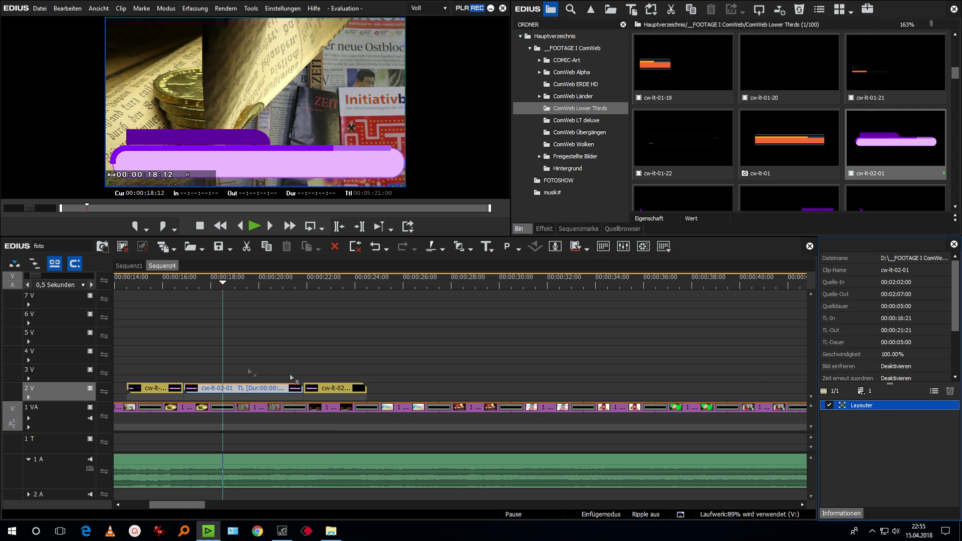
# Select cw-lt-02-03's layout effect, scrub the playhead back, and show the Übergang/3D transitions palette.
pyautogui.click(351, 388)
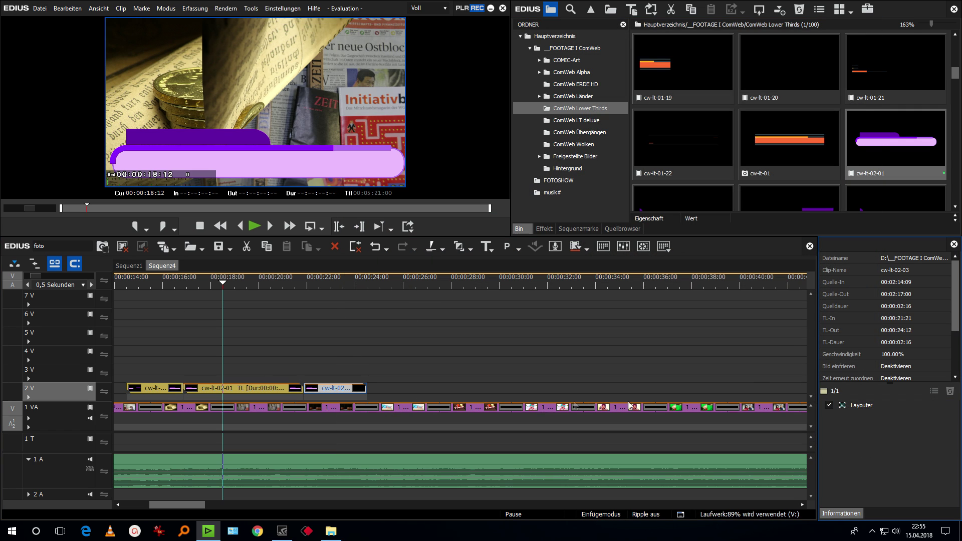
pyautogui.click(849, 407)
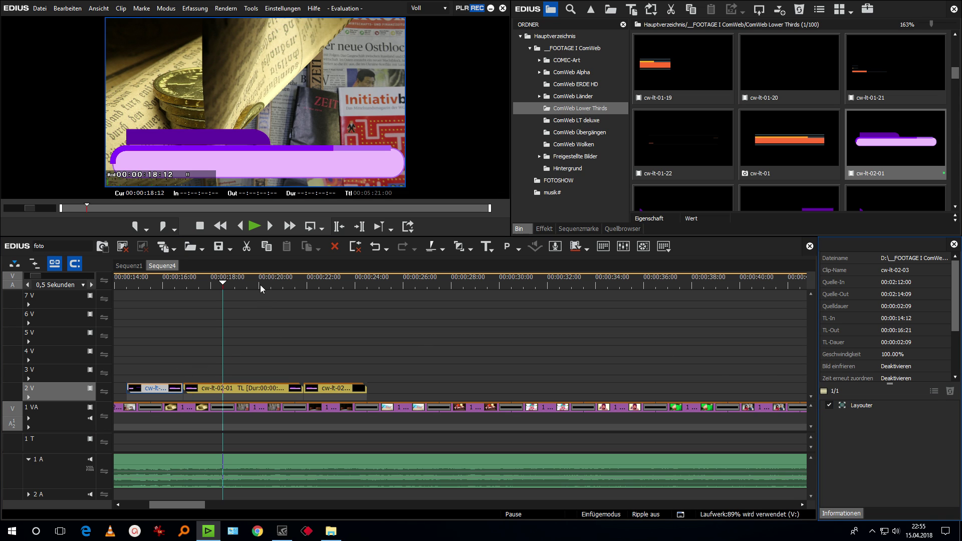
pyautogui.click(174, 283)
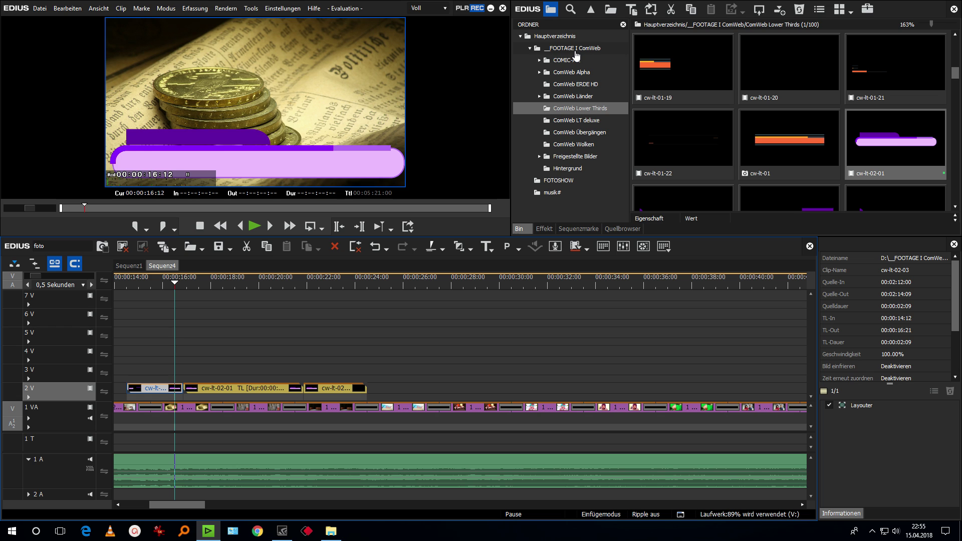
pyautogui.moveTo(174, 284)
pyautogui.mouseDown()
pyautogui.moveTo(185, 310)
pyautogui.moveTo(266, 332)
pyautogui.mouseUp()
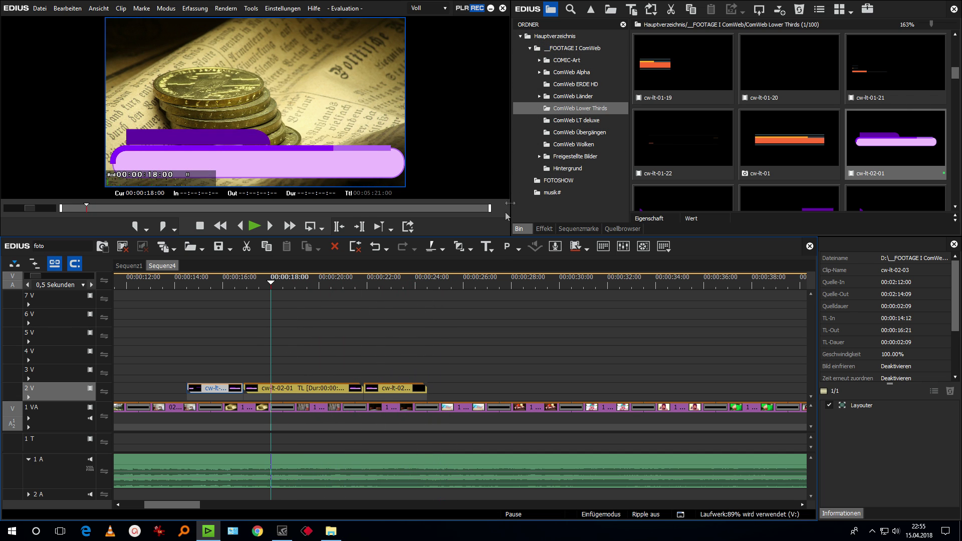
pyautogui.click(541, 228)
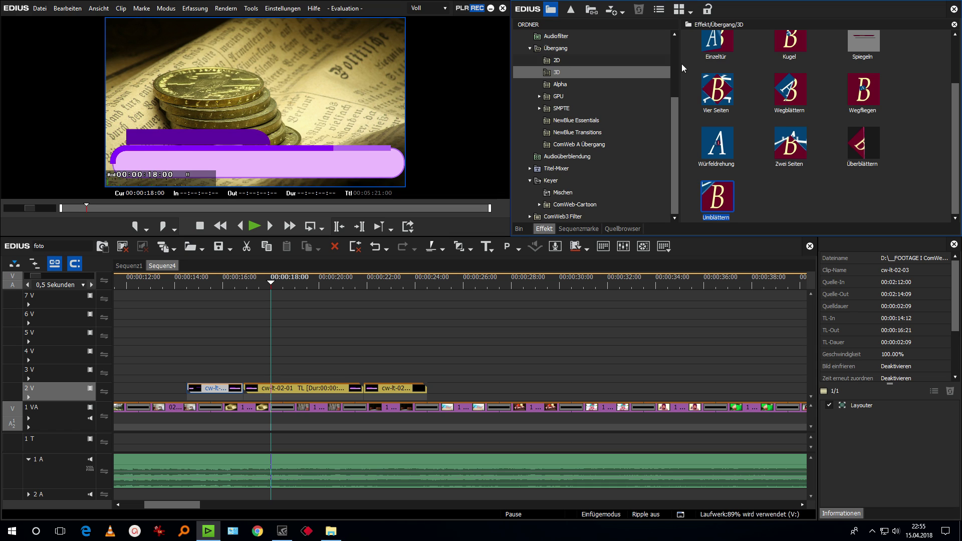
# Apply a Farbrad colour filter to cw-lt-02-01 with hue 101.44, tinting its bar peach.
pyautogui.scroll(3, 674, 77)
pyautogui.click(569, 60)
pyautogui.moveTo(855, 52); pyautogui.dragTo(286, 389)
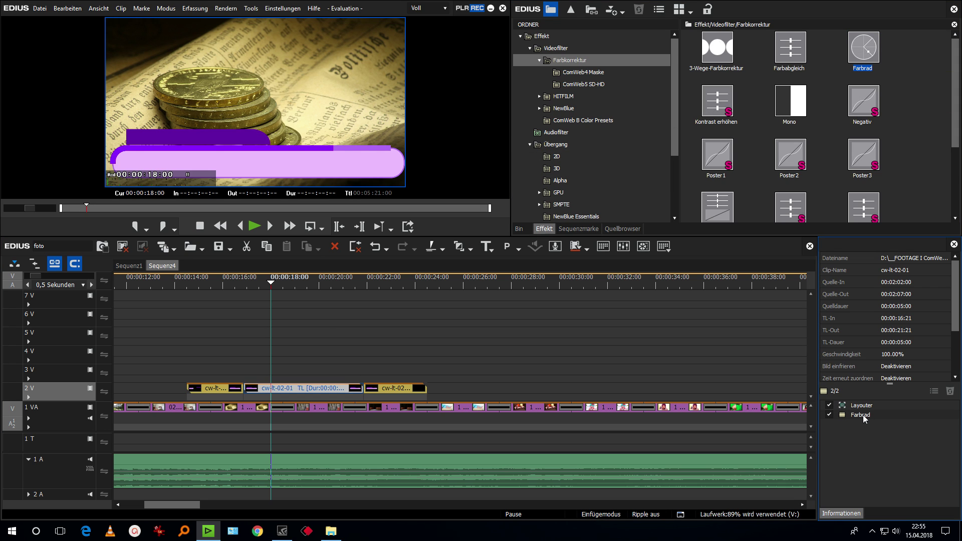
pyautogui.doubleClick(862, 415)
pyautogui.moveTo(522, 97); pyautogui.dragTo(480, 100)
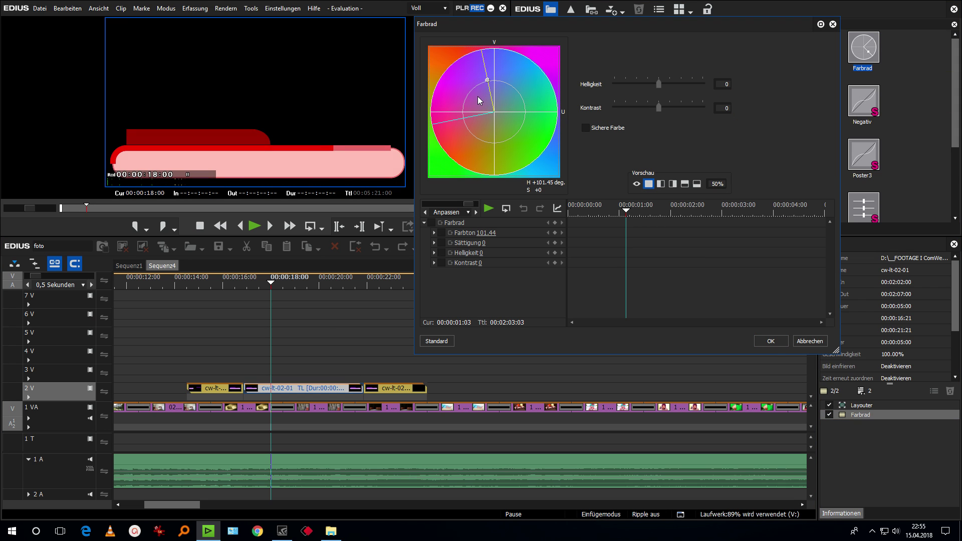
pyautogui.click(779, 342)
# Select the first lower-third clip on 2 V and move the playhead back to about 00:00:15:06.
pyautogui.click(401, 389)
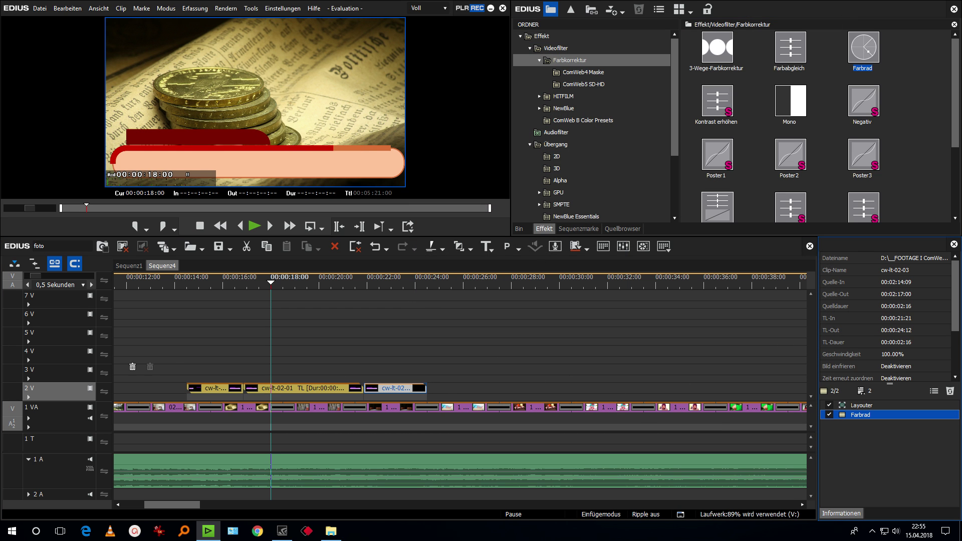
pyautogui.click(216, 389)
pyautogui.moveTo(253, 292)
pyautogui.mouseDown()
pyautogui.moveTo(197, 290)
pyautogui.moveTo(205, 302)
pyautogui.mouseUp()
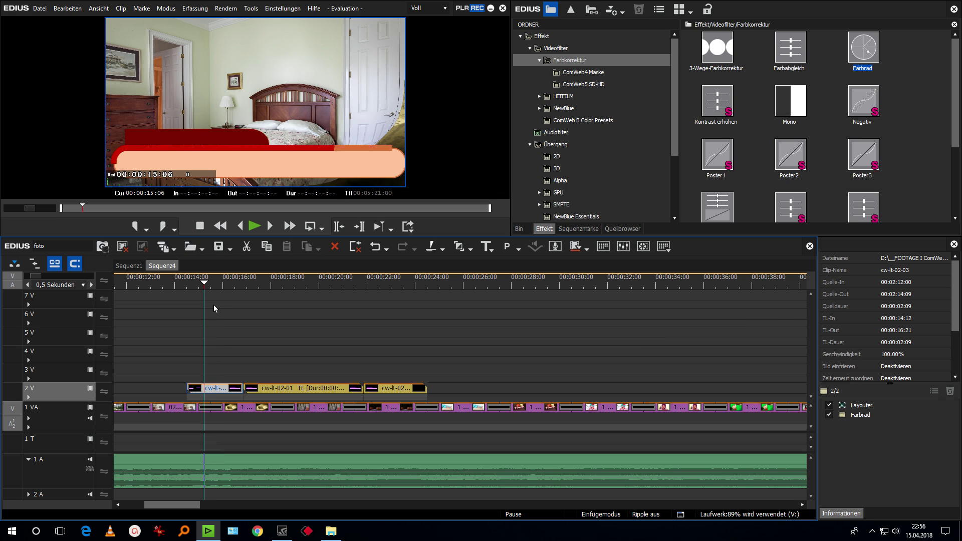
# Set the Sequenz4 In point at 00:00:15:06 and the Out point at 00:00:23:15.
pyautogui.press('i')
pyautogui.moveTo(397, 285); pyautogui.dragTo(404, 285)
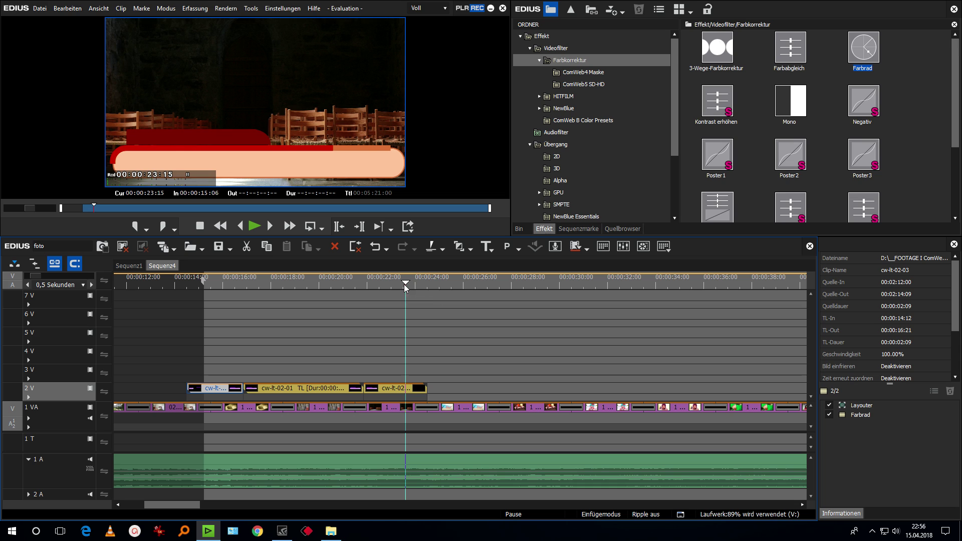
pyautogui.press('o')
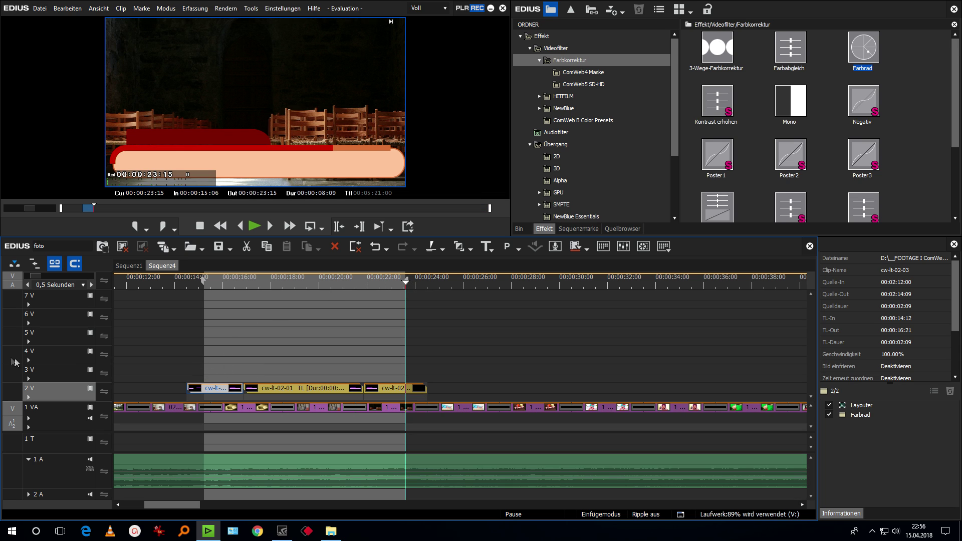
# Create a new QuickTitler clip on 3 V reading 'Meine Fotoshow'.
pyautogui.rightClick(243, 369)
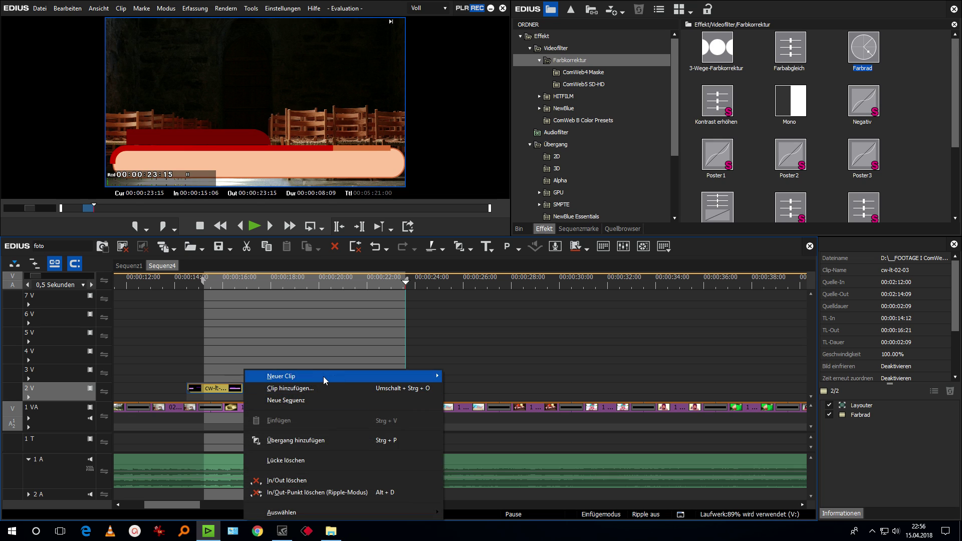
pyautogui.moveTo(323, 376)
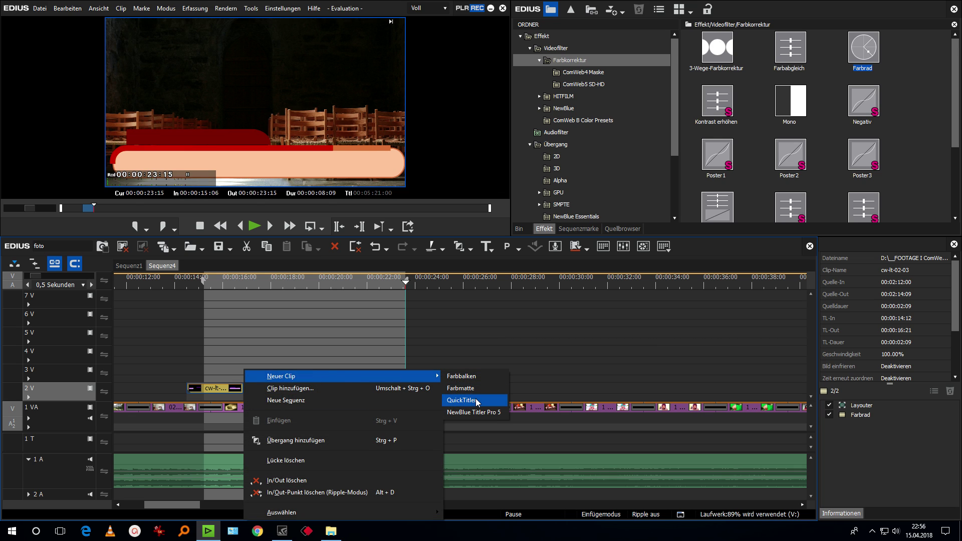
pyautogui.click(474, 400)
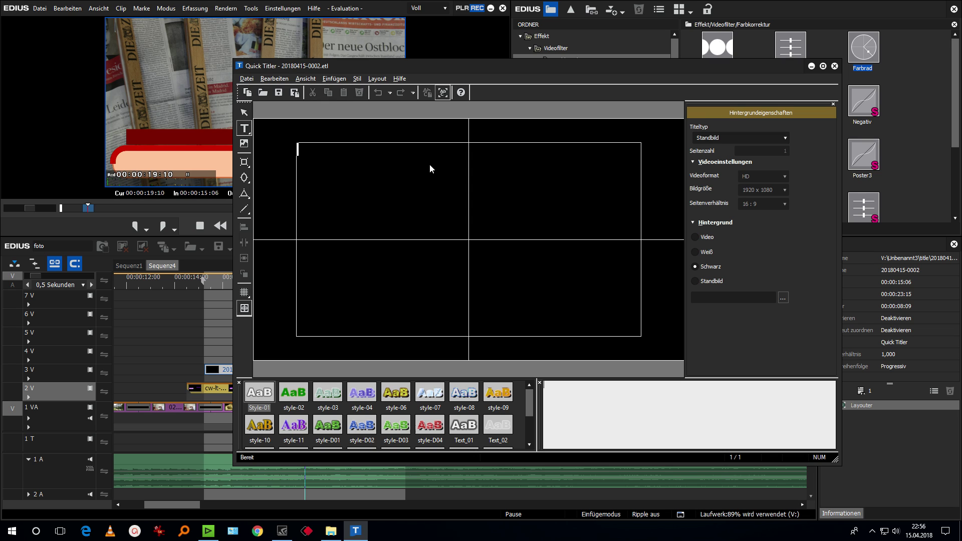
pyautogui.write('Meine F')
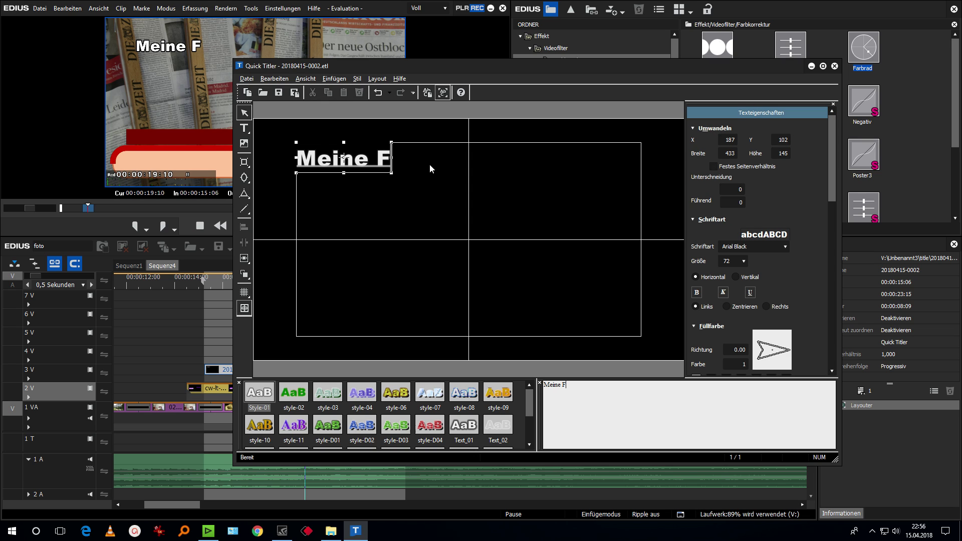
pyautogui.write('otosh')
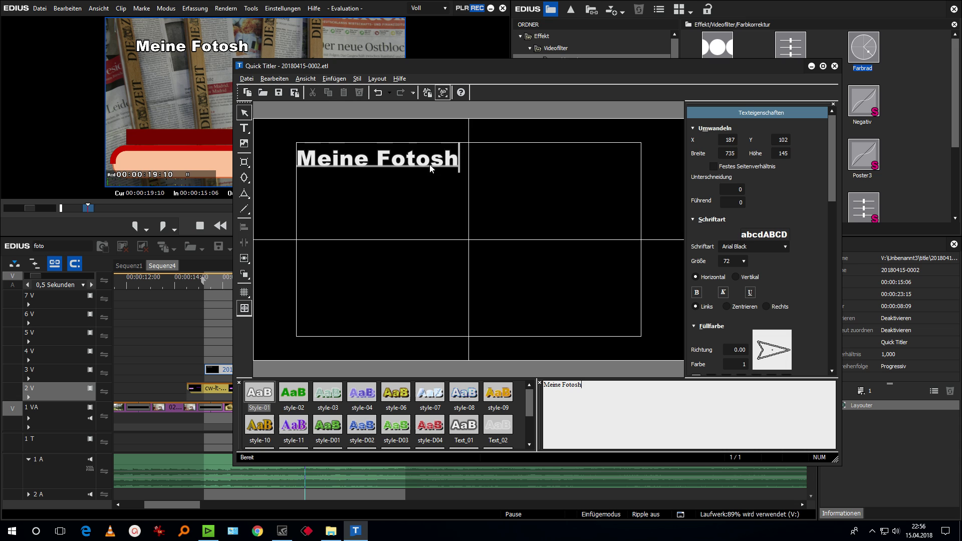
pyautogui.write('ow')
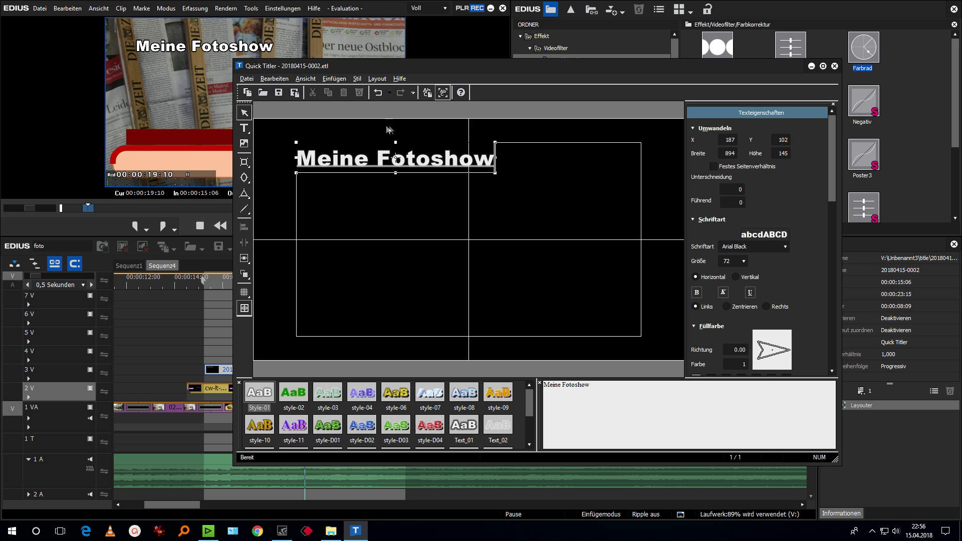
pyautogui.moveTo(414, 67)
pyautogui.mouseDown()
pyautogui.moveTo(550, 38)
pyautogui.moveTo(535, 22)
pyautogui.mouseUp()
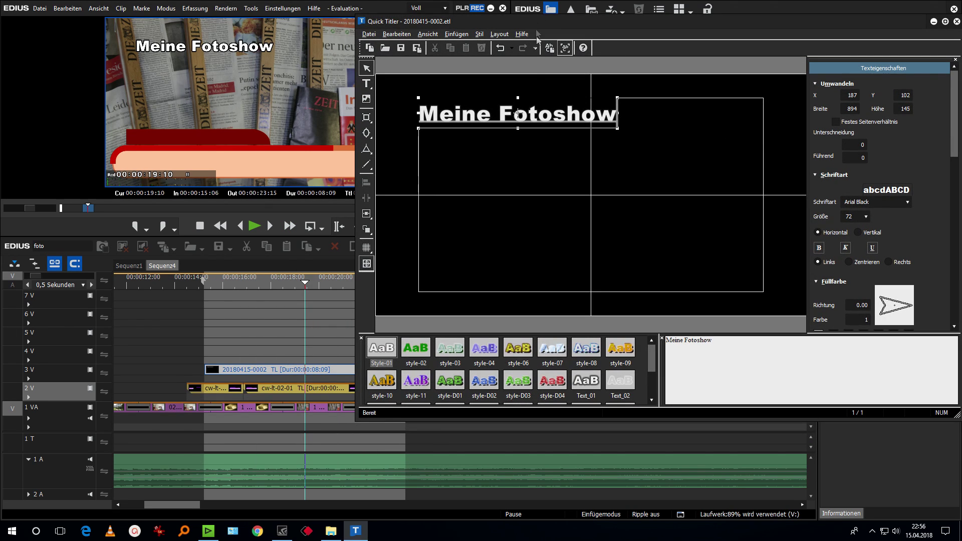
# Move the 'Meine Fotoshow' text to the lower frame, give it a dark red outline, and save.
pyautogui.hotkey('shift', 'Left')
pyautogui.hotkey('shift', 'Left')
pyautogui.hotkey('shift', 'Left')
pyautogui.moveTo(538, 121)
pyautogui.mouseDown()
pyautogui.moveTo(614, 263)
pyautogui.moveTo(615, 285)
pyautogui.mouseUp()
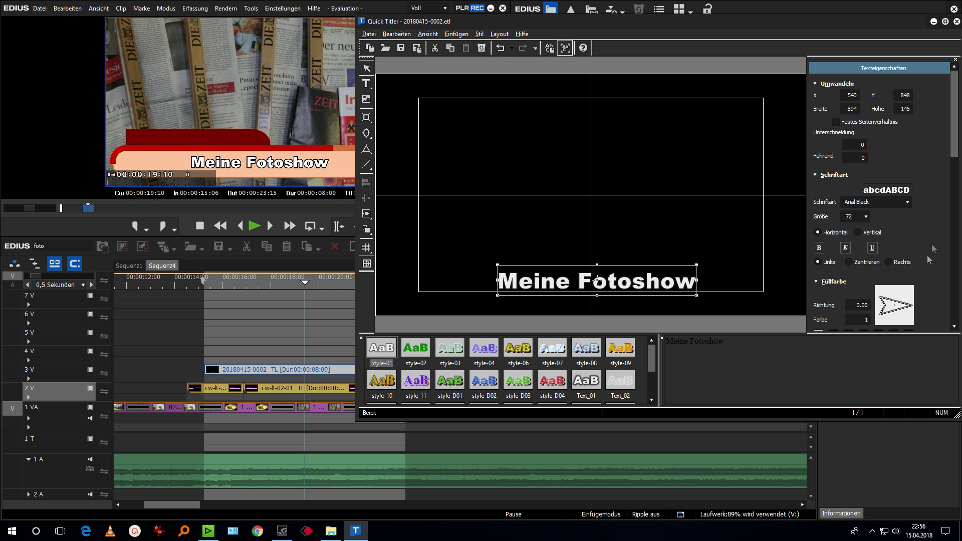
pyautogui.moveTo(957, 154); pyautogui.dragTo(958, 226)
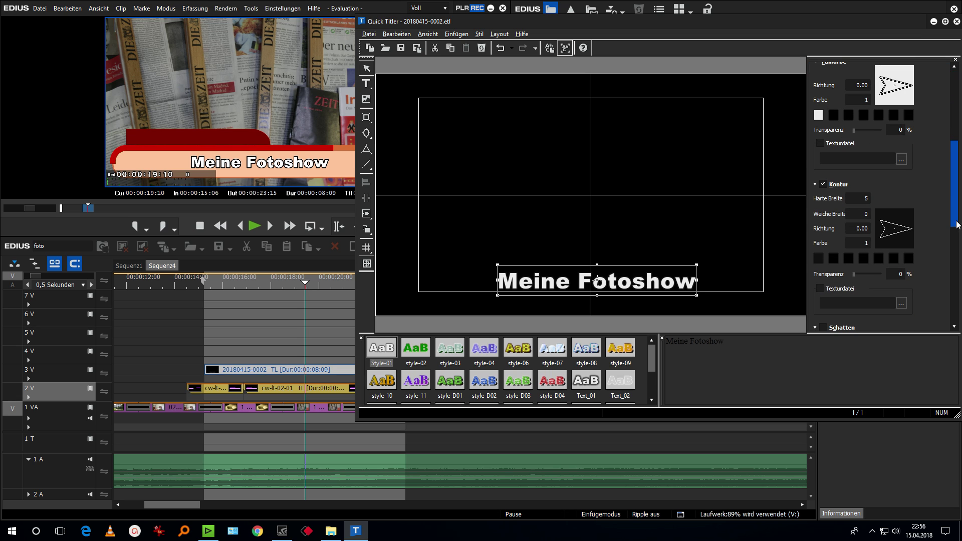
pyautogui.click(818, 258)
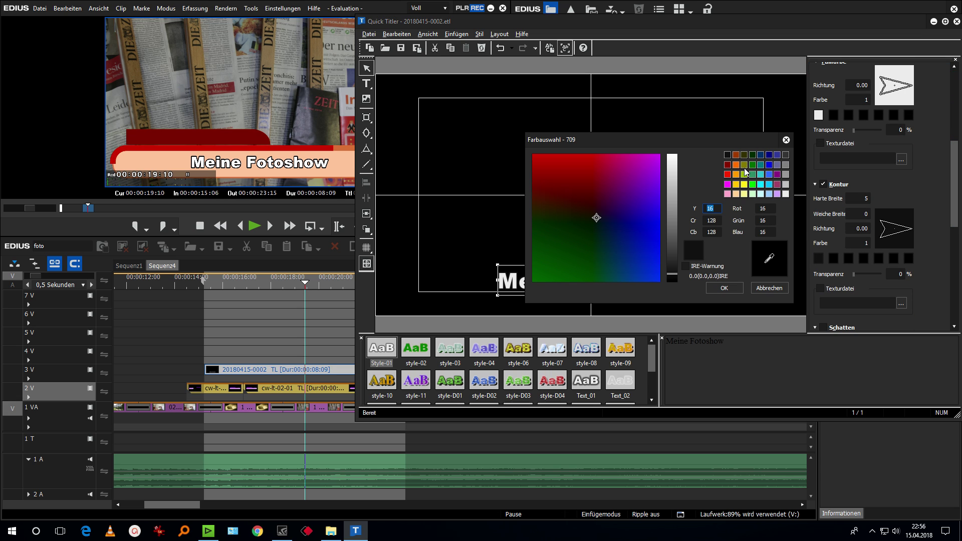
pyautogui.click(728, 165)
pyautogui.click(723, 288)
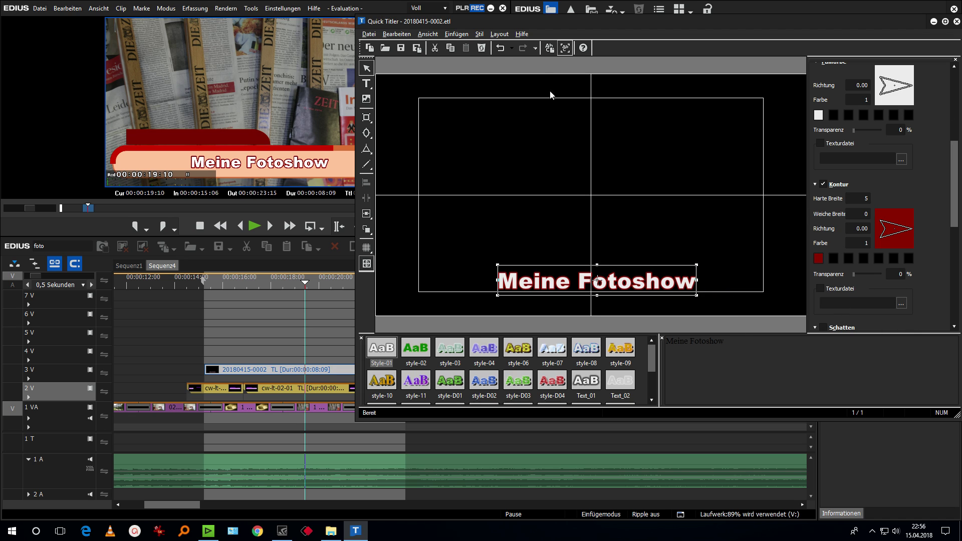
pyautogui.click(417, 48)
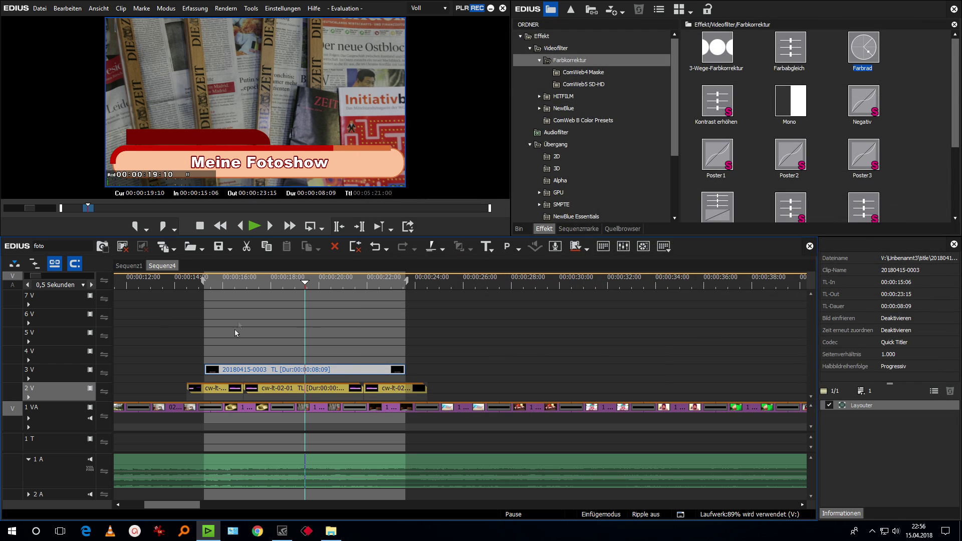
# Play the sequence from 00:00:11:18, then return to 00:00:28:11 and select the two-babies photo.
pyautogui.click(119, 289)
pyautogui.press('space')
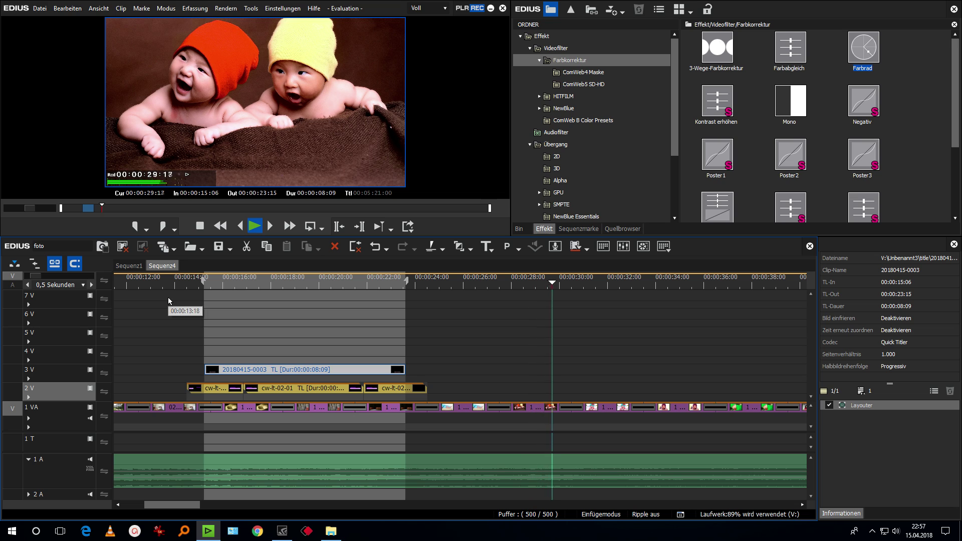
pyautogui.press('space')
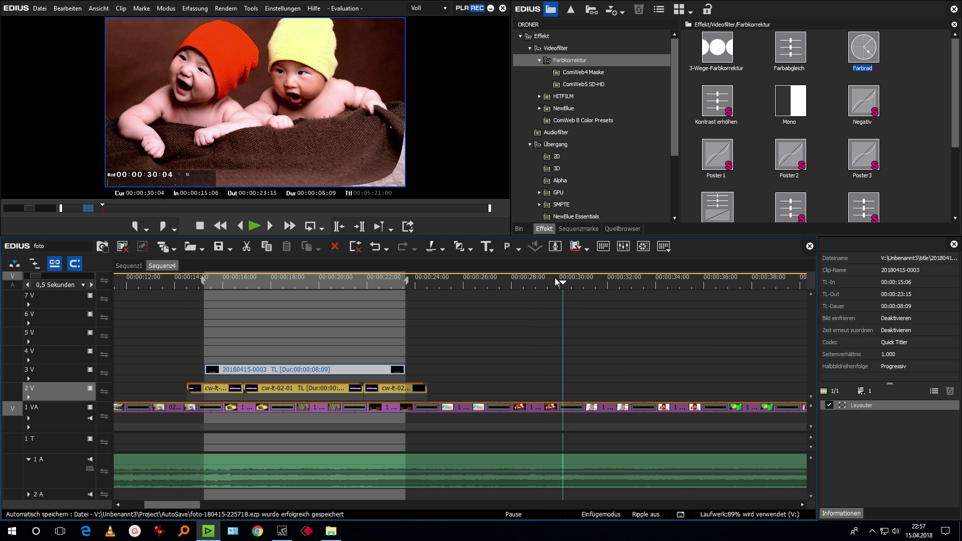
pyautogui.moveTo(557, 282); pyautogui.dragTo(523, 292)
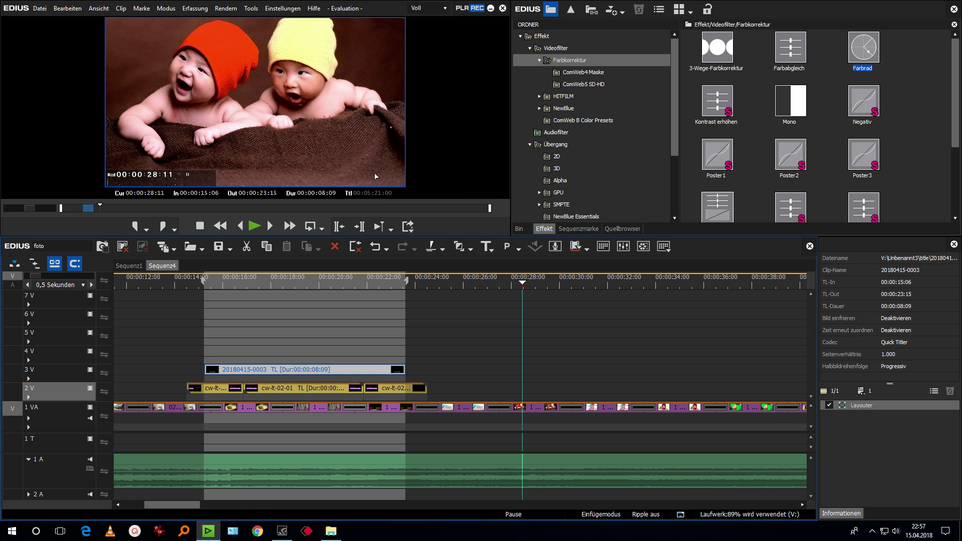
pyautogui.click(537, 406)
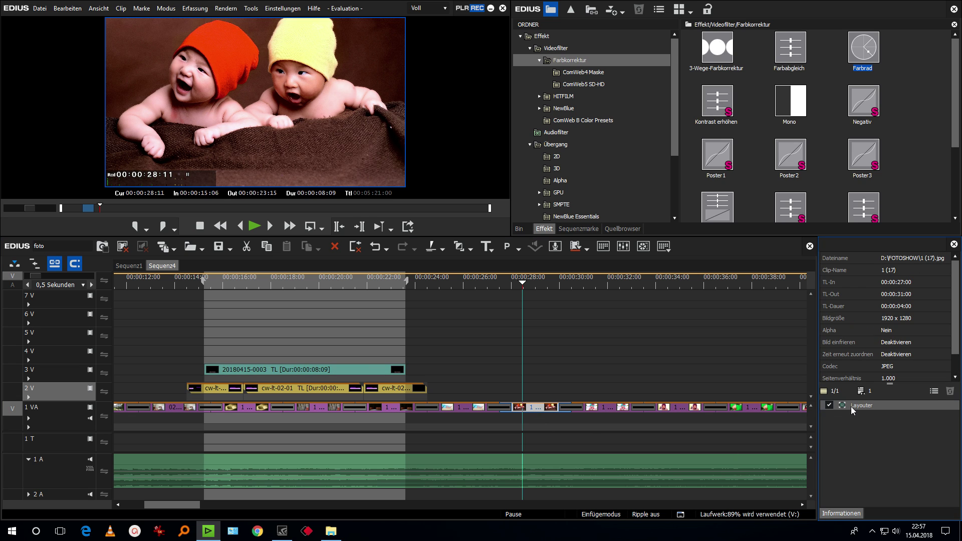
# Set the two-babies photo's Layouter to top-centre alignment, anchor and position Y -50%, then review nearby frames.
pyautogui.doubleClick(851, 407)
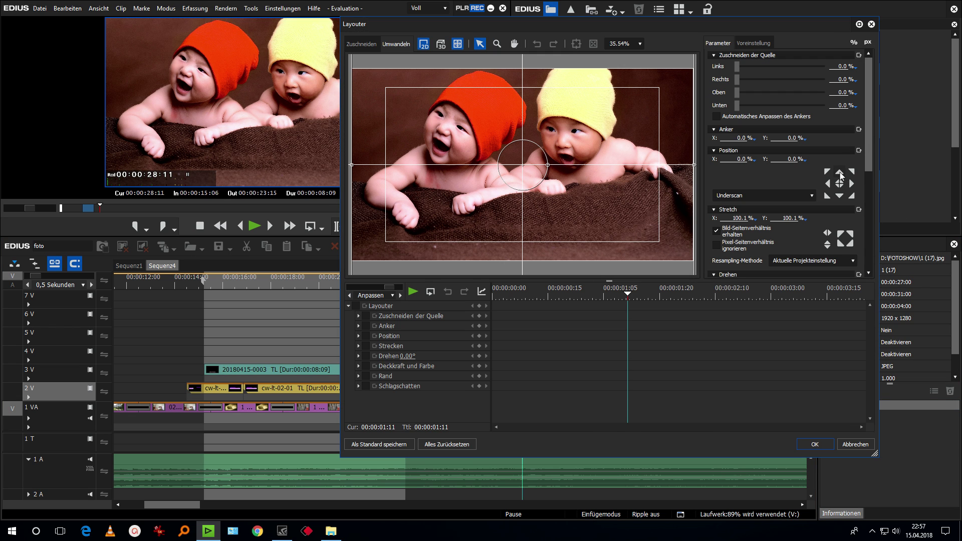
pyautogui.click(839, 174)
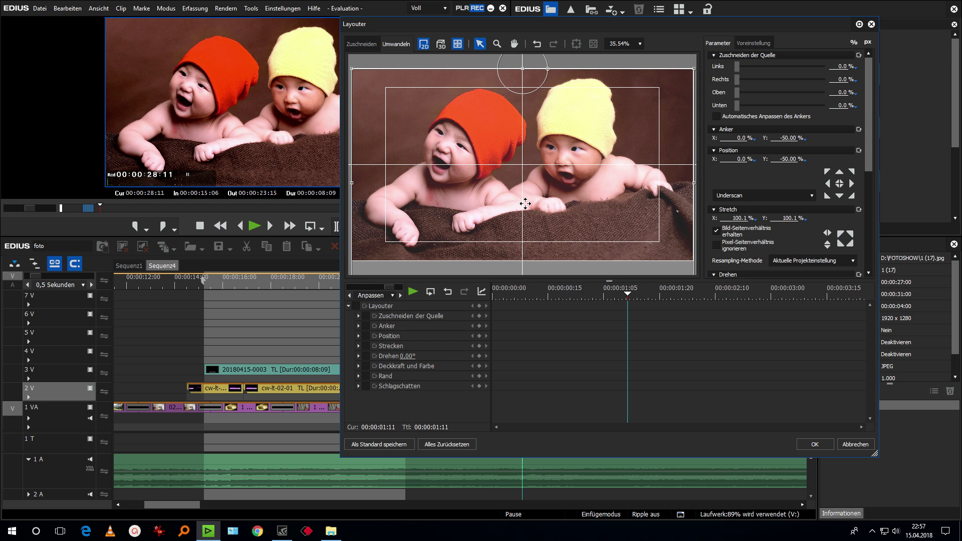
pyautogui.scroll(-3, 530, 193)
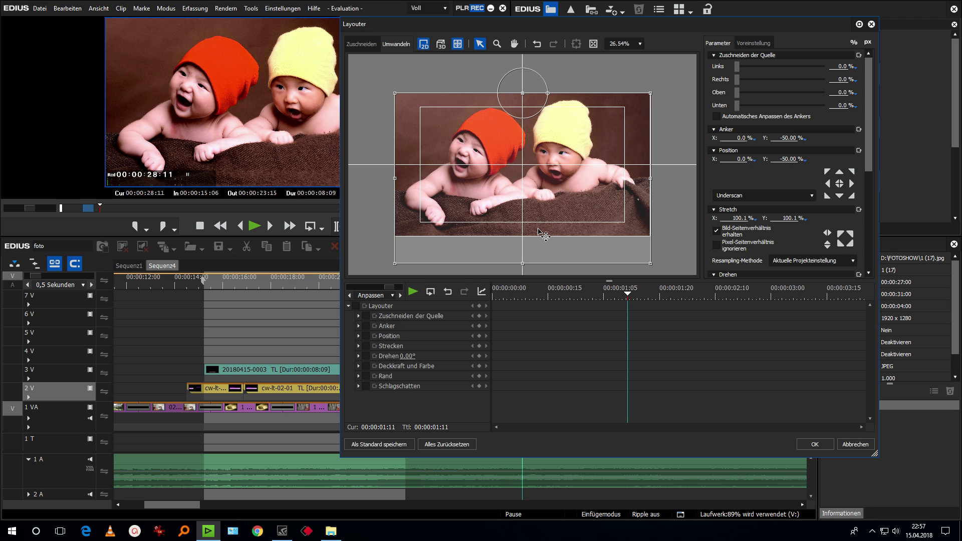
pyautogui.scroll(3, 545, 233)
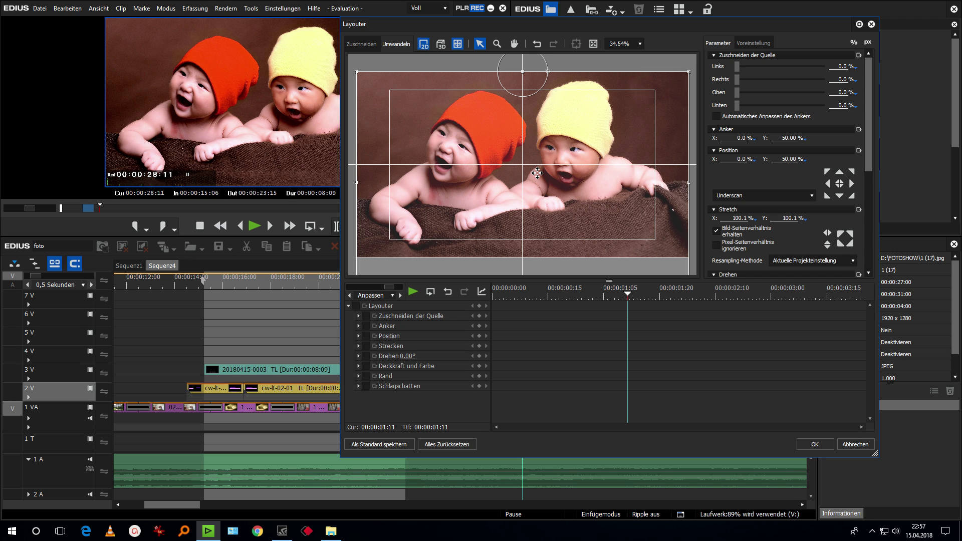
pyautogui.click(827, 444)
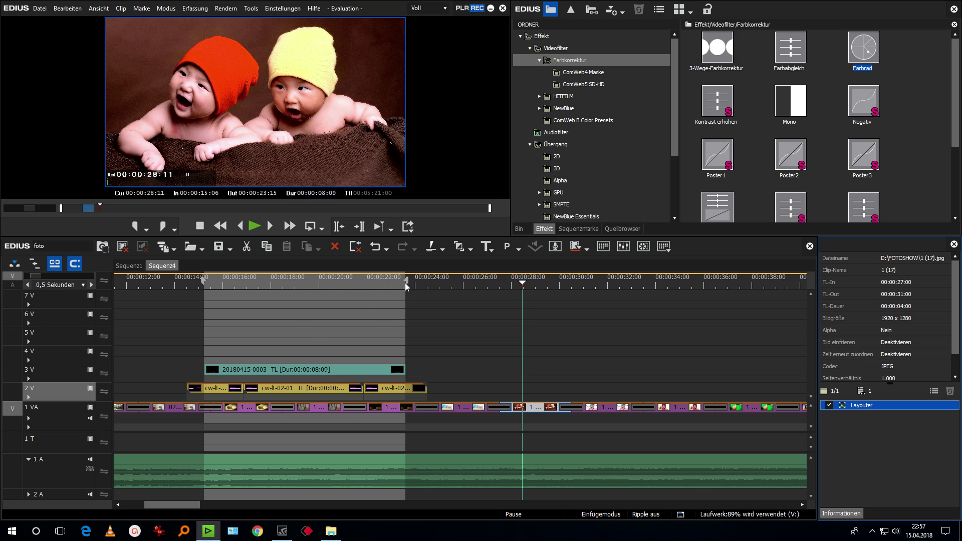
pyautogui.moveTo(406, 282); pyautogui.dragTo(404, 281)
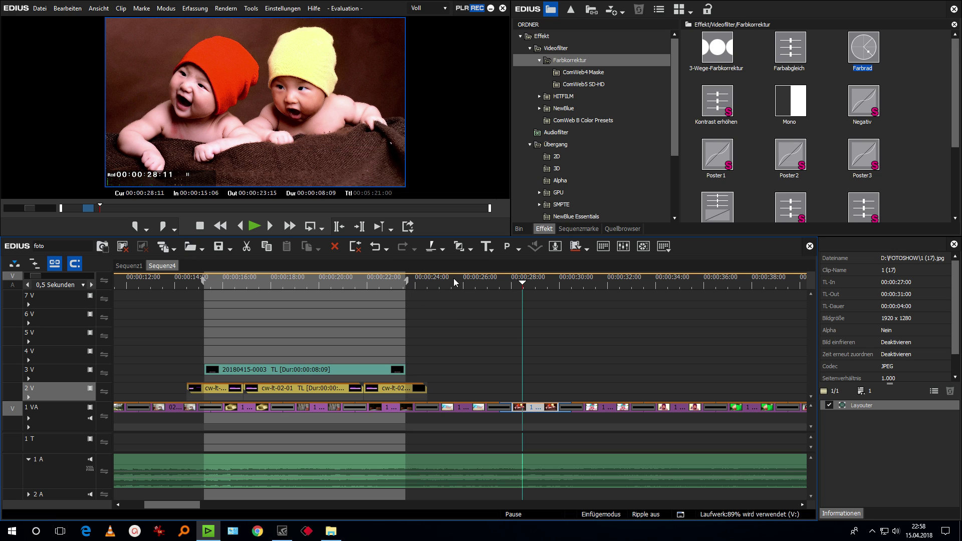
pyautogui.moveTo(481, 278); pyautogui.dragTo(533, 295)
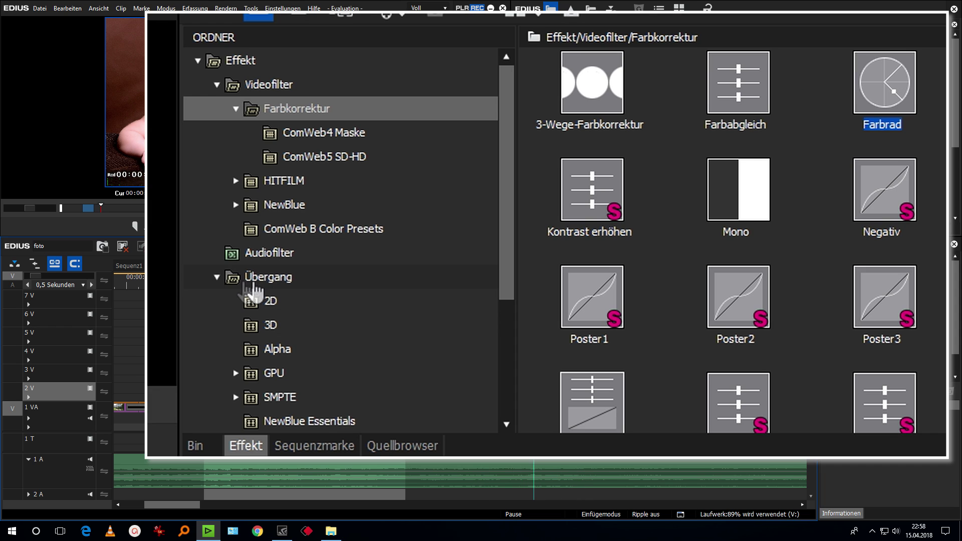
# Browse ComWeb3 Filter > Foto Diashow to Fotoleiste rechts, listing Einflug, Layout Einflug, Lay 1e clip, Layout rest.
pyautogui.click(530, 144)
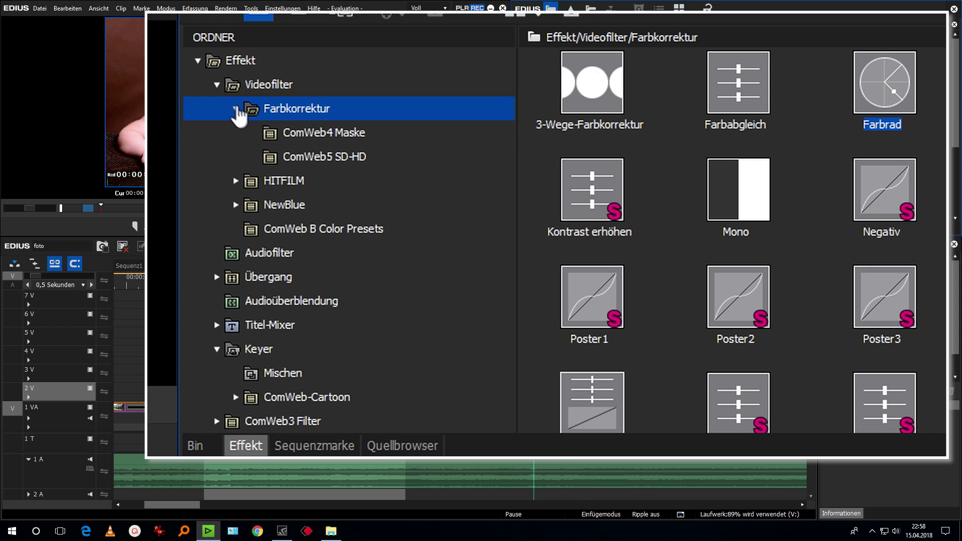
pyautogui.click(216, 86)
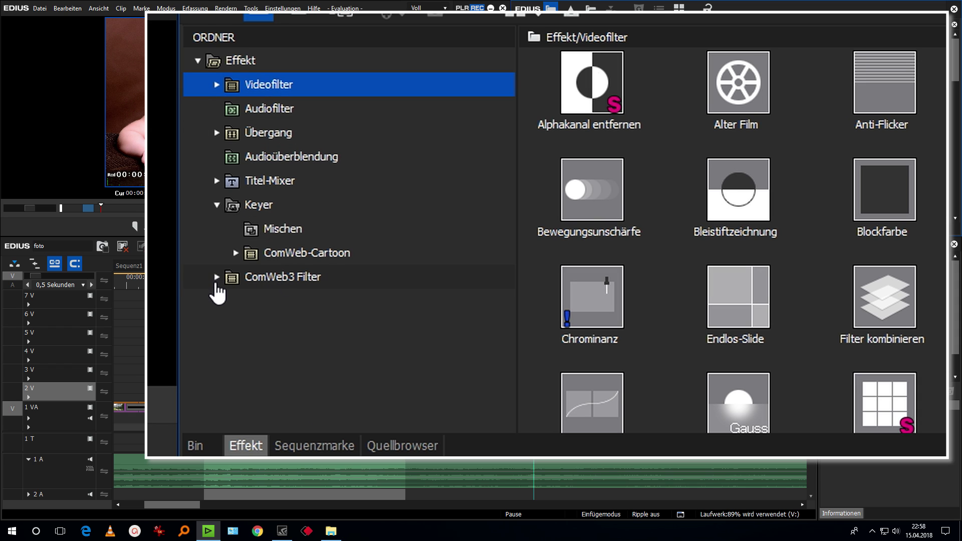
pyautogui.click(214, 278)
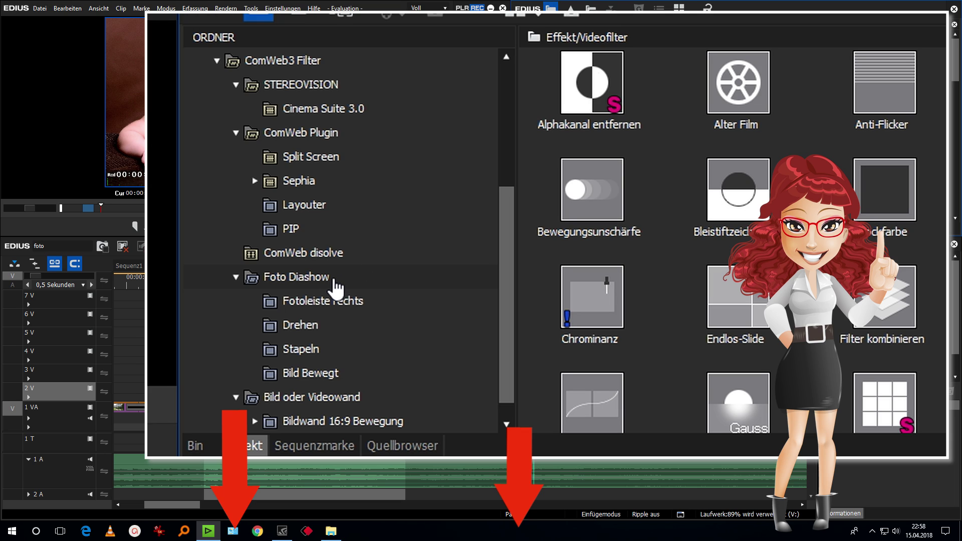
pyautogui.click(218, 61)
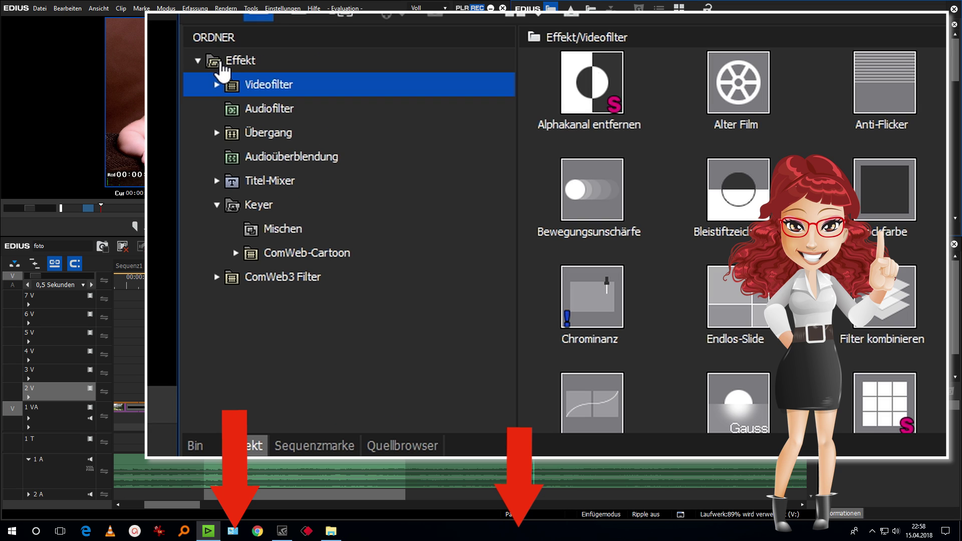
pyautogui.click(197, 437)
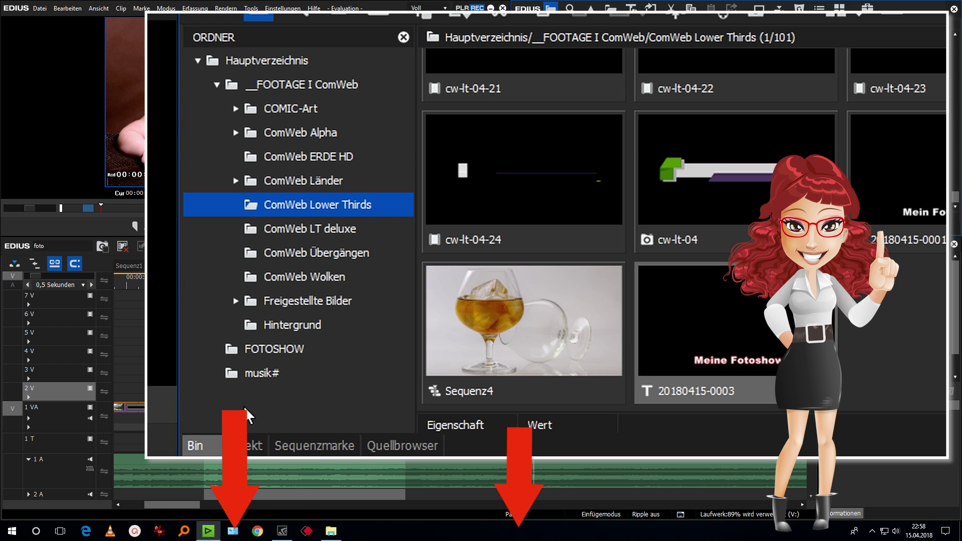
pyautogui.click(260, 446)
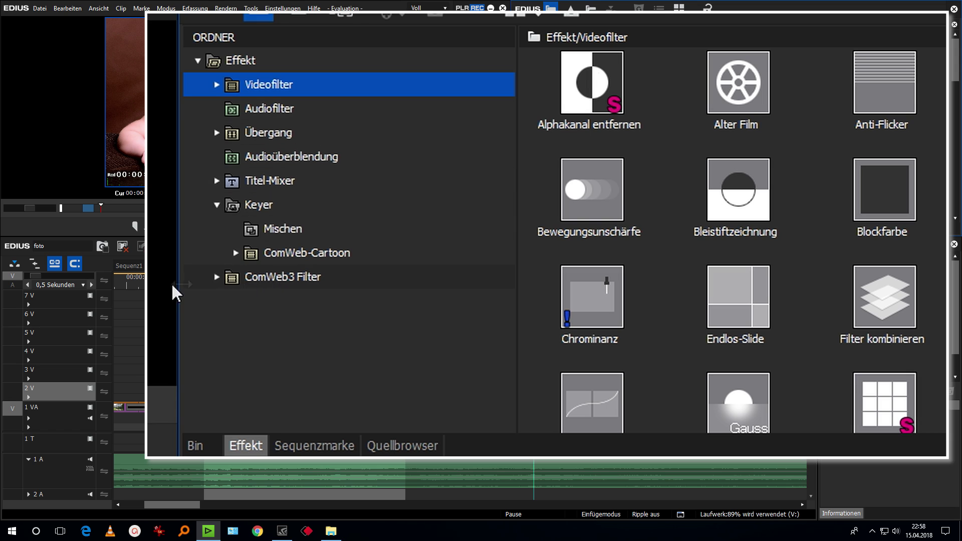
pyautogui.click(216, 277)
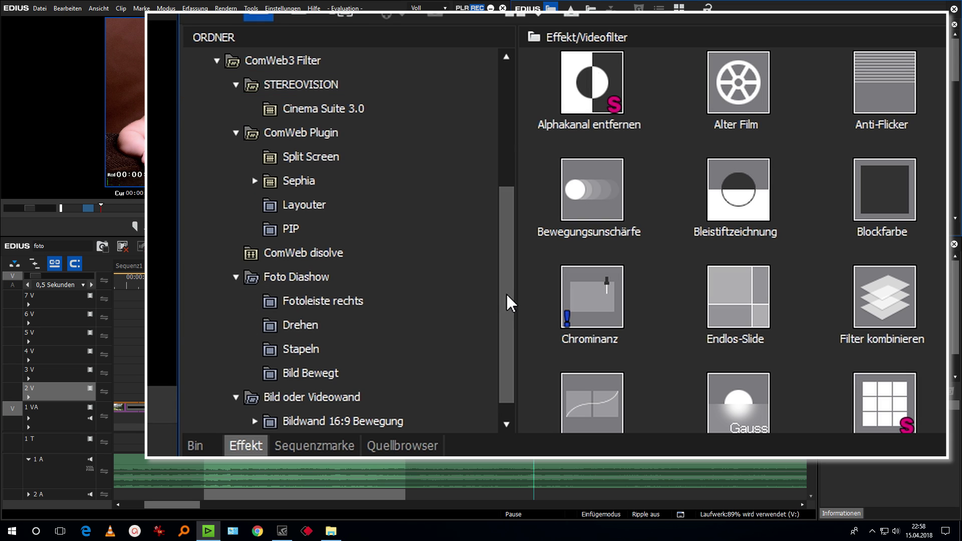
pyautogui.scroll(-1, 493, 293)
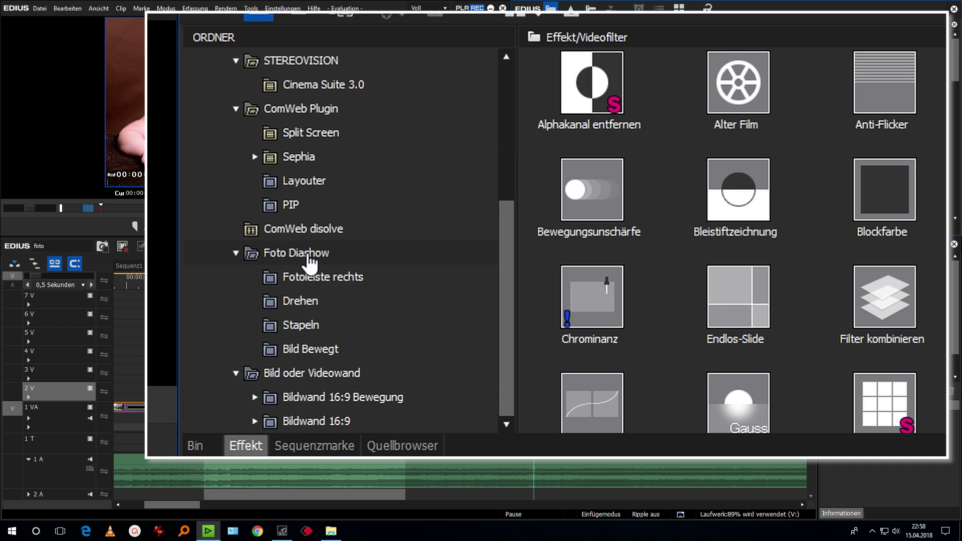
pyautogui.click(305, 285)
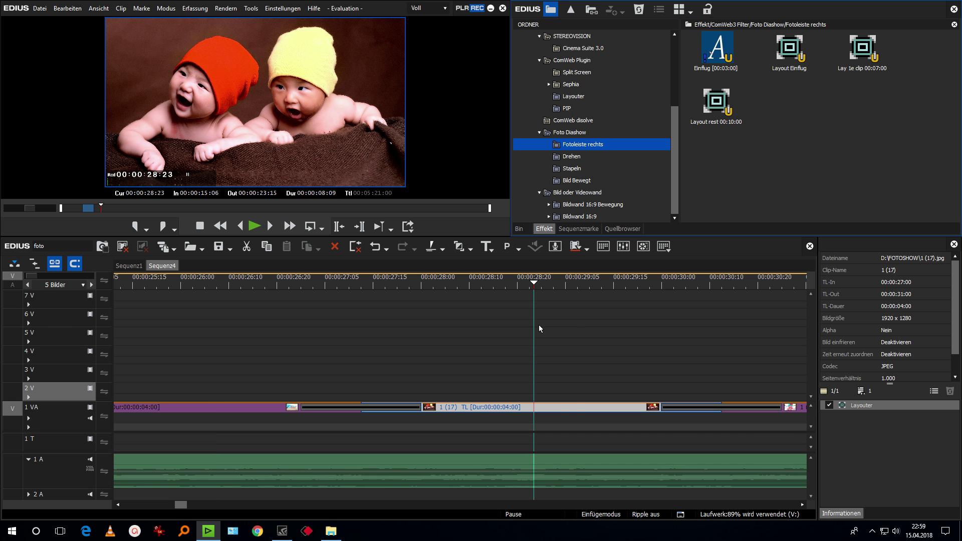
# Select the photo clips at the end of 1 VA and drop them on 2 V starting at 00:00:39:12.
pyautogui.scroll(-2, 539, 324)
pyautogui.scroll(-2, 539, 322)
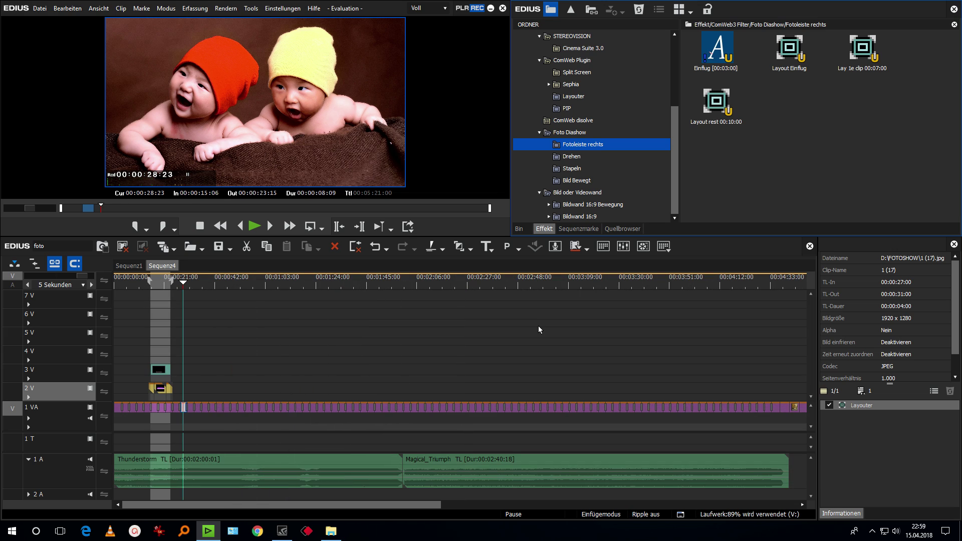
pyautogui.scroll(-1, 539, 328)
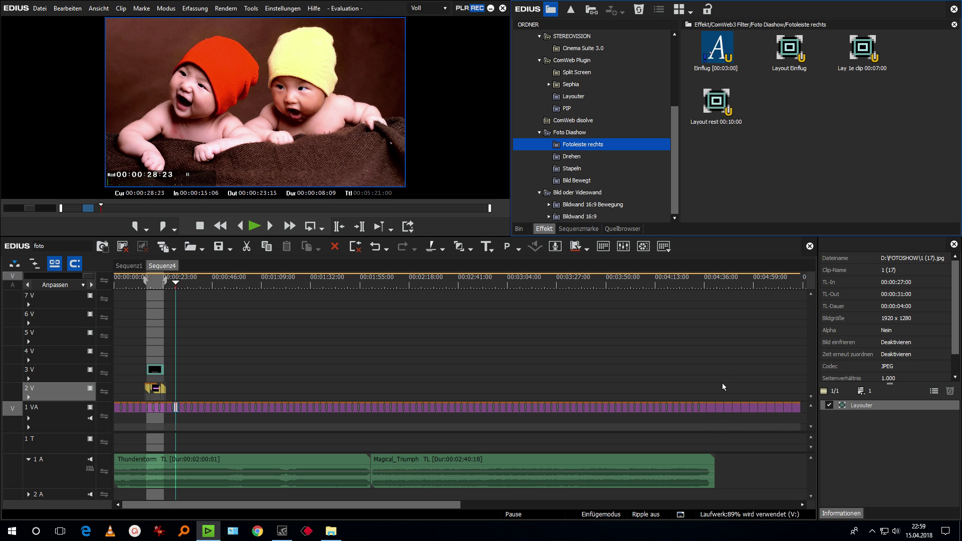
pyautogui.moveTo(718, 387)
pyautogui.mouseDown()
pyautogui.moveTo(759, 441)
pyautogui.moveTo(673, 418)
pyautogui.mouseUp()
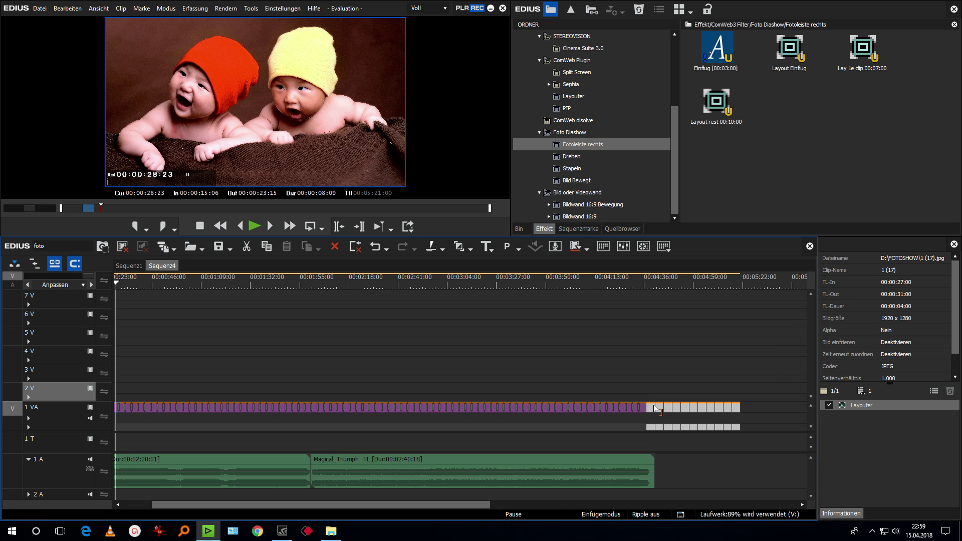
pyautogui.moveTo(653, 410); pyautogui.dragTo(169, 391)
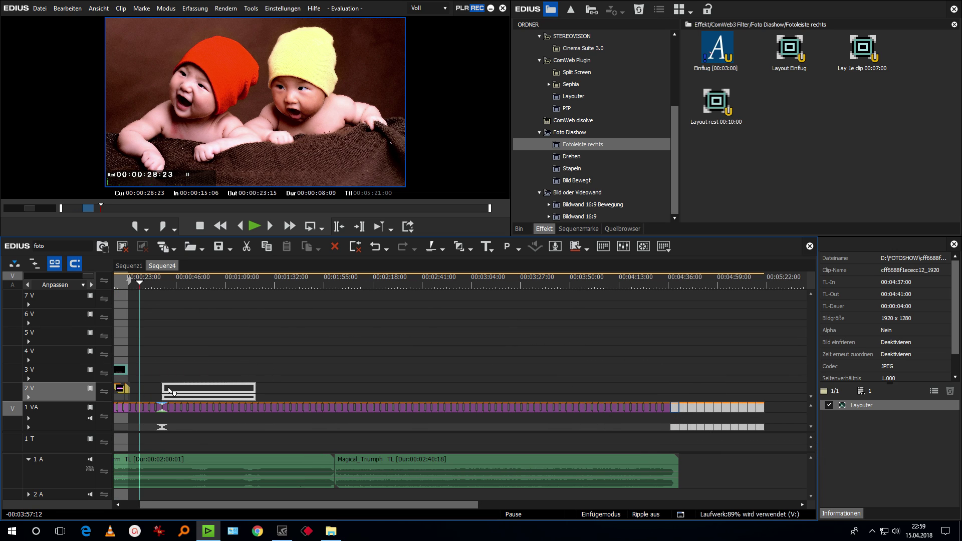
pyautogui.moveTo(169, 391); pyautogui.dragTo(169, 391)
pyautogui.moveTo(160, 283)
pyautogui.mouseDown()
pyautogui.moveTo(191, 296)
pyautogui.moveTo(164, 325)
pyautogui.mouseUp()
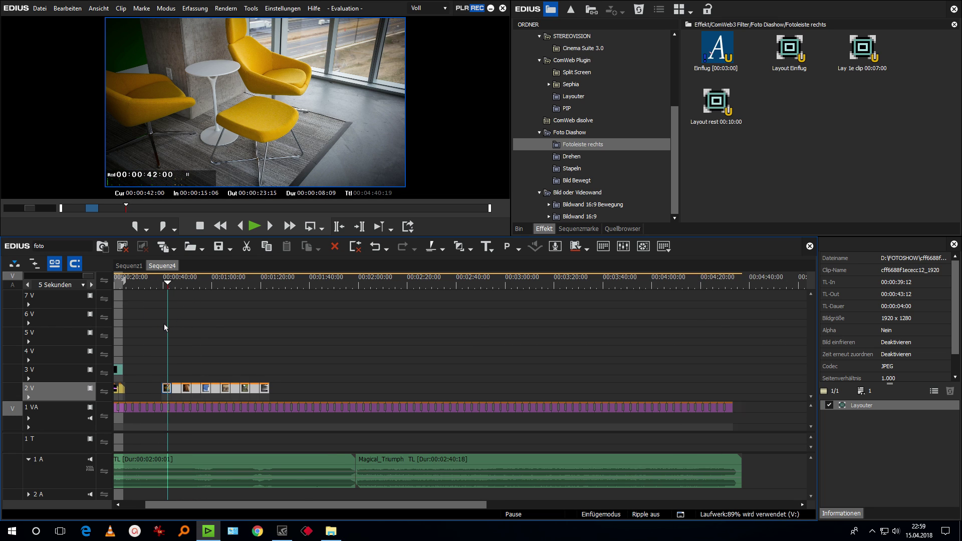
# Reposition the selected clips on track 2 V one second later, around 00:00:42:00.
pyautogui.scroll(3, 164, 323)
pyautogui.moveTo(164, 323); pyautogui.dragTo(168, 332)
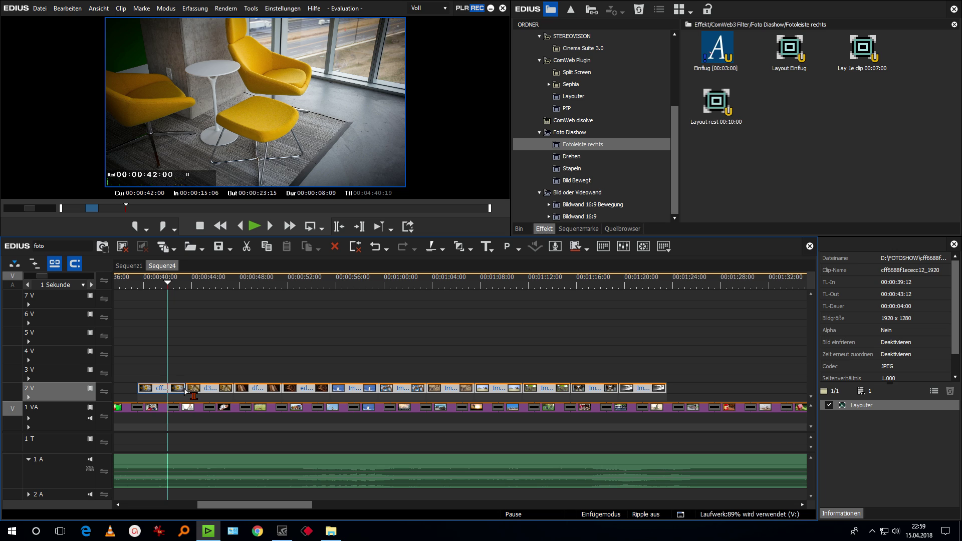
pyautogui.moveTo(173, 391); pyautogui.dragTo(234, 359)
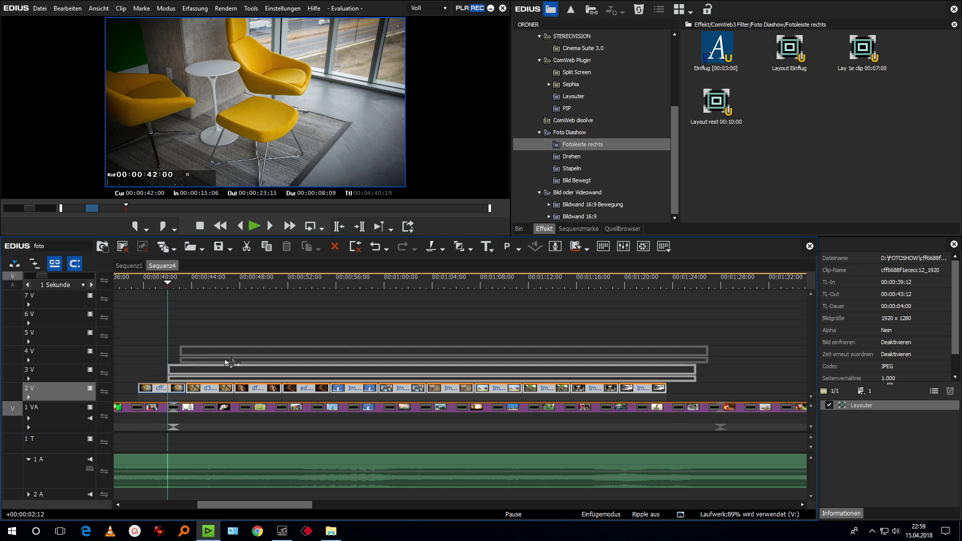
pyautogui.moveTo(234, 360)
pyautogui.mouseDown()
pyautogui.moveTo(180, 395)
pyautogui.moveTo(192, 375)
pyautogui.mouseUp()
# Stagger the d3, df, ed and two Im photos upward onto tracks 3 V through 7 V.
pyautogui.moveTo(254, 389); pyautogui.dragTo(218, 351)
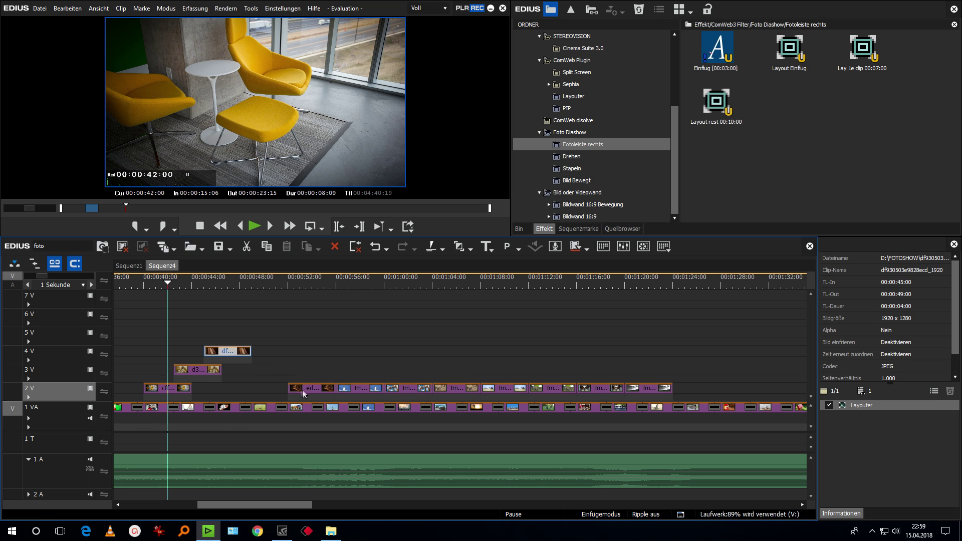
pyautogui.moveTo(304, 393); pyautogui.dragTo(255, 338)
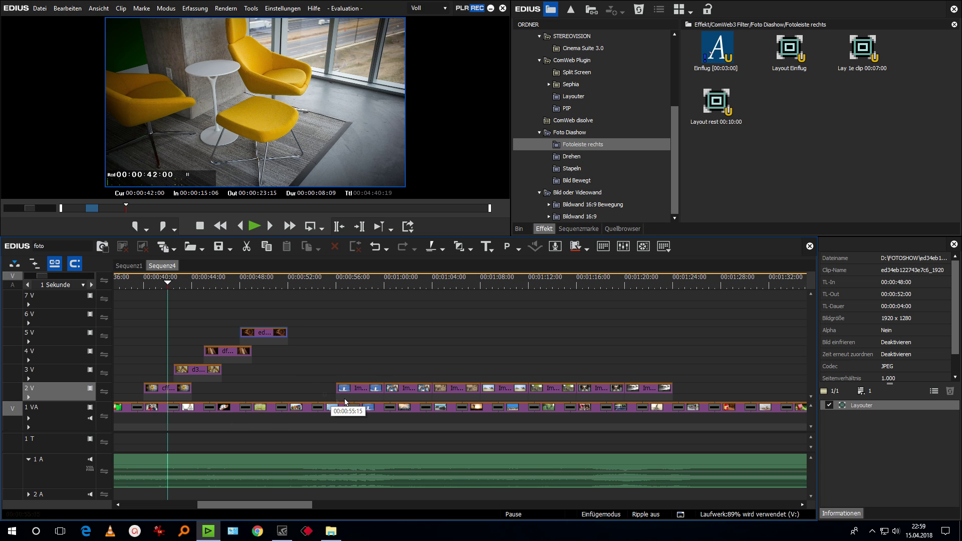
pyautogui.moveTo(361, 388); pyautogui.dragTo(295, 314)
pyautogui.moveTo(410, 389)
pyautogui.mouseDown()
pyautogui.moveTo(413, 348)
pyautogui.moveTo(331, 290)
pyautogui.mouseUp()
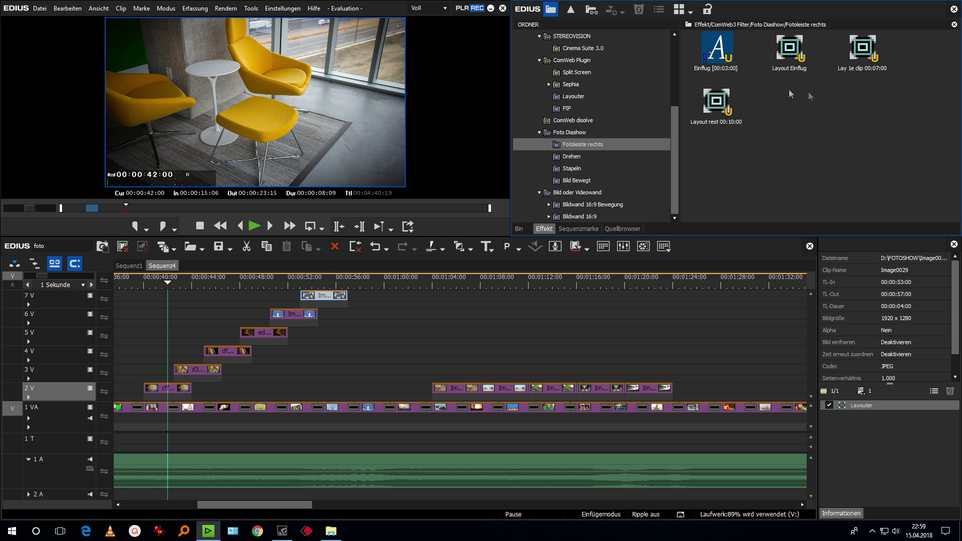
pyautogui.click(719, 103)
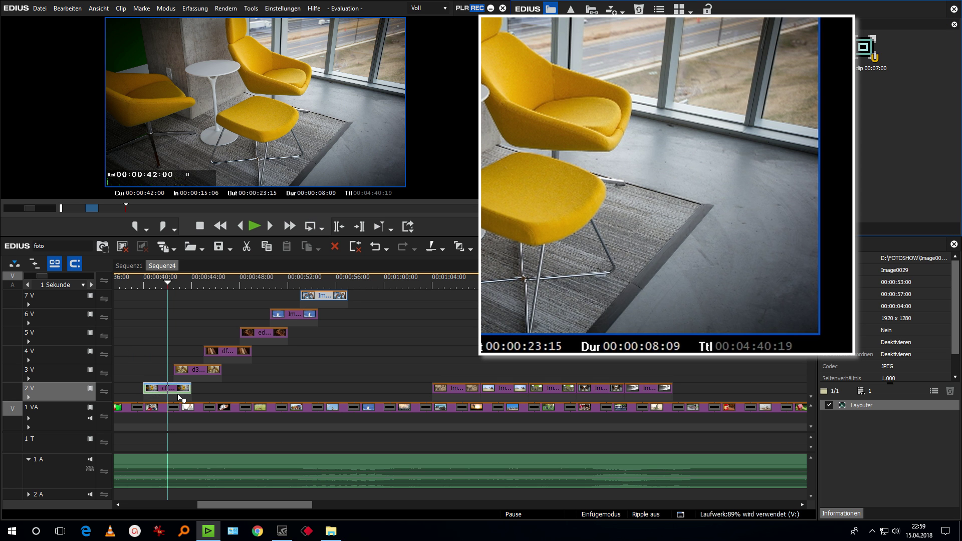
# Move the cff photo from track 2 V to track 5 V at 00:01:11.
pyautogui.moveTo(161, 288)
pyautogui.mouseDown()
pyautogui.moveTo(148, 287)
pyautogui.moveTo(168, 290)
pyautogui.mouseUp()
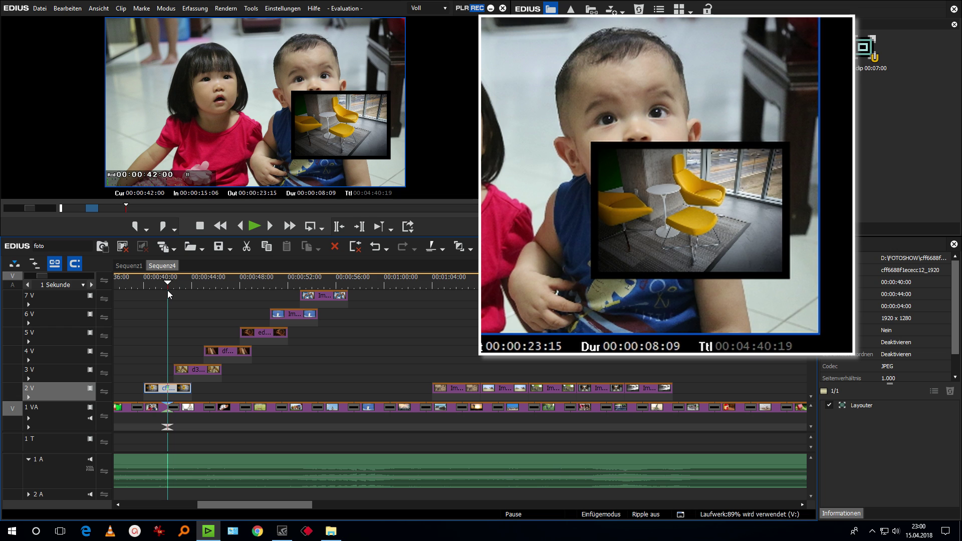
pyautogui.moveTo(170, 291)
pyautogui.mouseDown()
pyautogui.moveTo(132, 296)
pyautogui.moveTo(393, 381)
pyautogui.mouseUp()
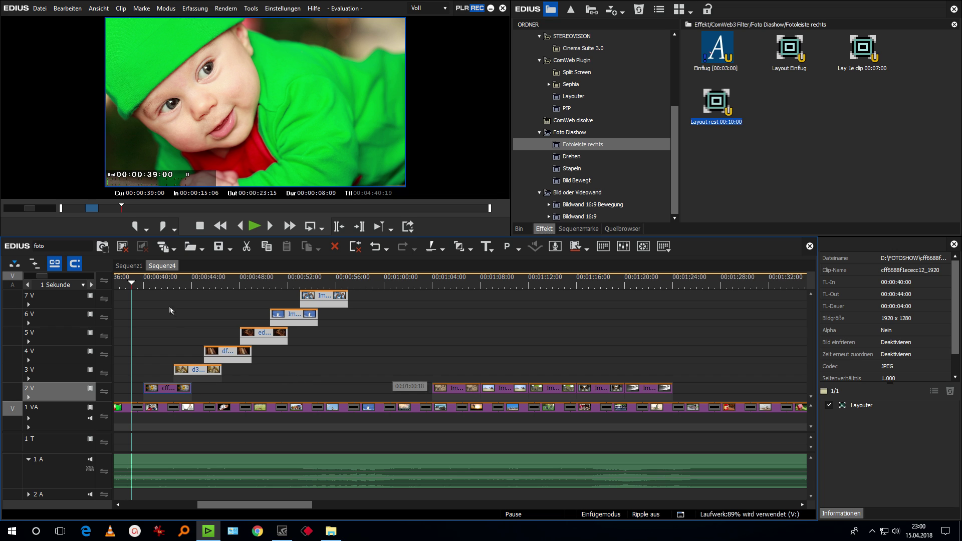
pyautogui.moveTo(159, 287)
pyautogui.mouseDown()
pyautogui.moveTo(111, 360)
pyautogui.moveTo(165, 353)
pyautogui.mouseUp()
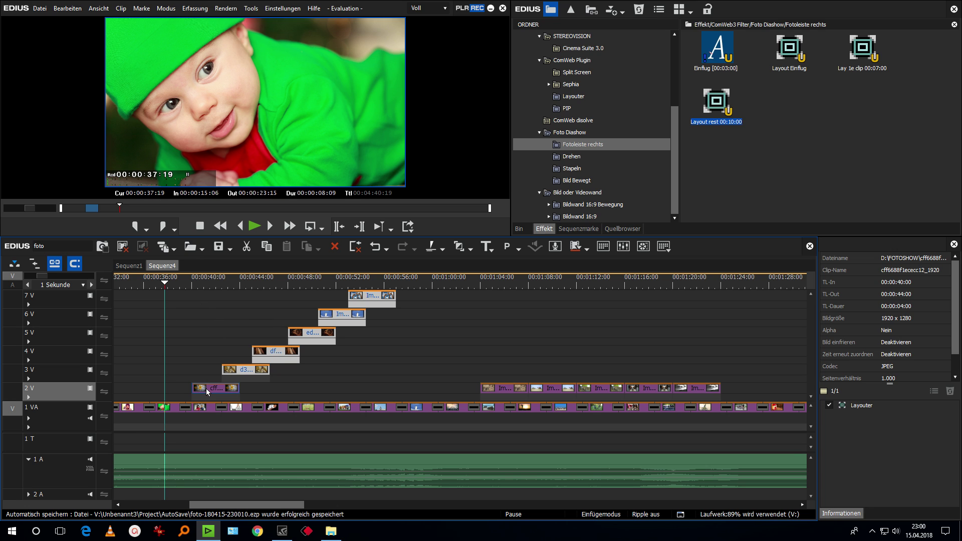
pyautogui.moveTo(206, 389); pyautogui.dragTo(578, 333)
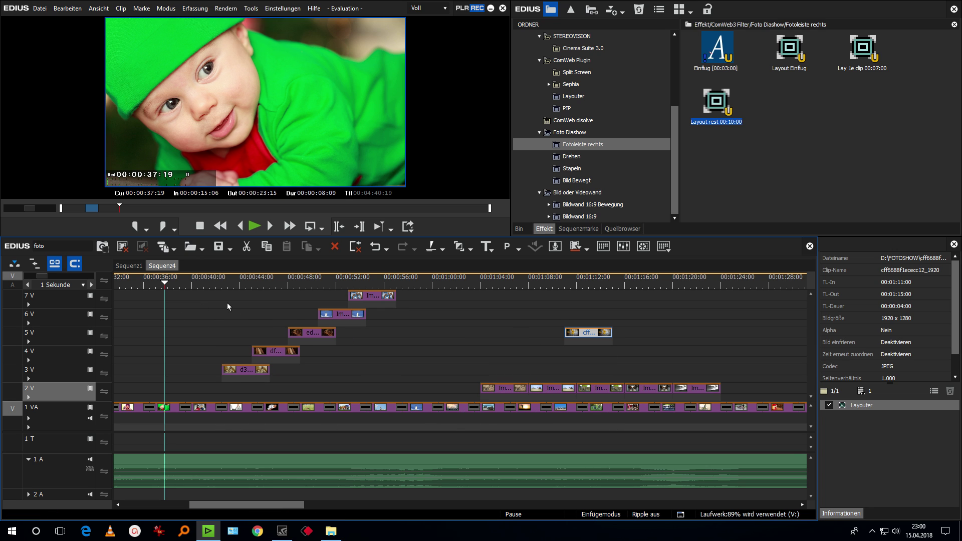
# Apply the Layout rest effect to the stacked photos on 3 V–5 V and preview them.
pyautogui.click(240, 278)
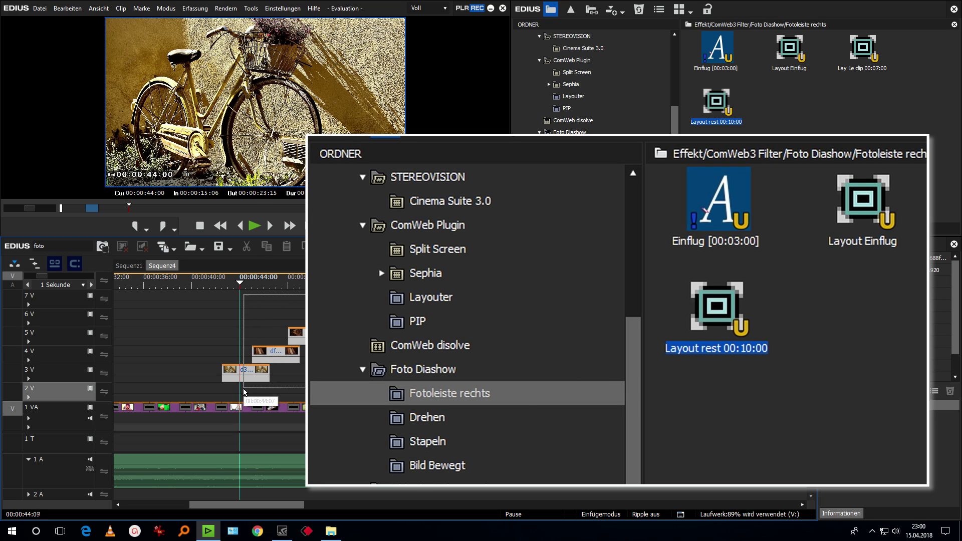
pyautogui.moveTo(717, 111); pyautogui.dragTo(258, 375)
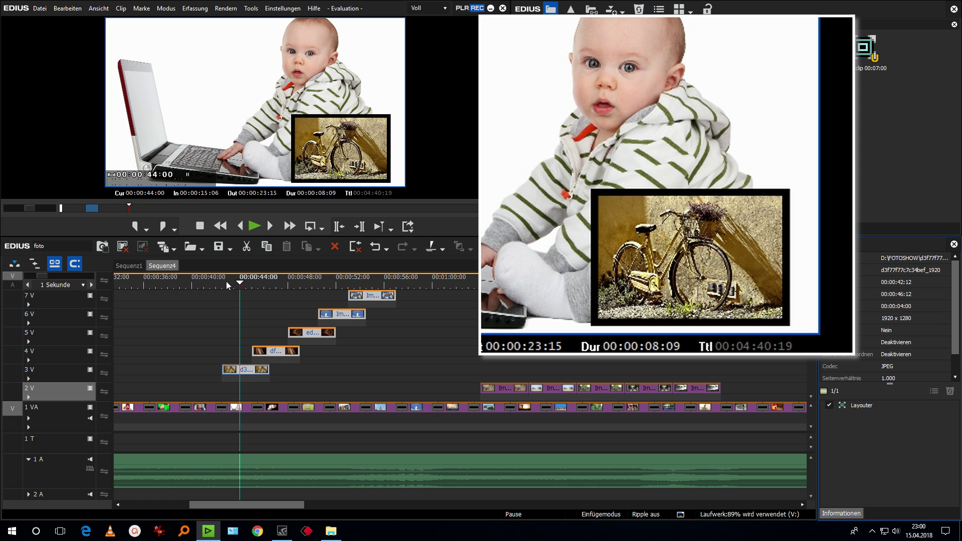
pyautogui.moveTo(240, 284)
pyautogui.mouseDown()
pyautogui.moveTo(329, 298)
pyautogui.moveTo(236, 344)
pyautogui.mouseUp()
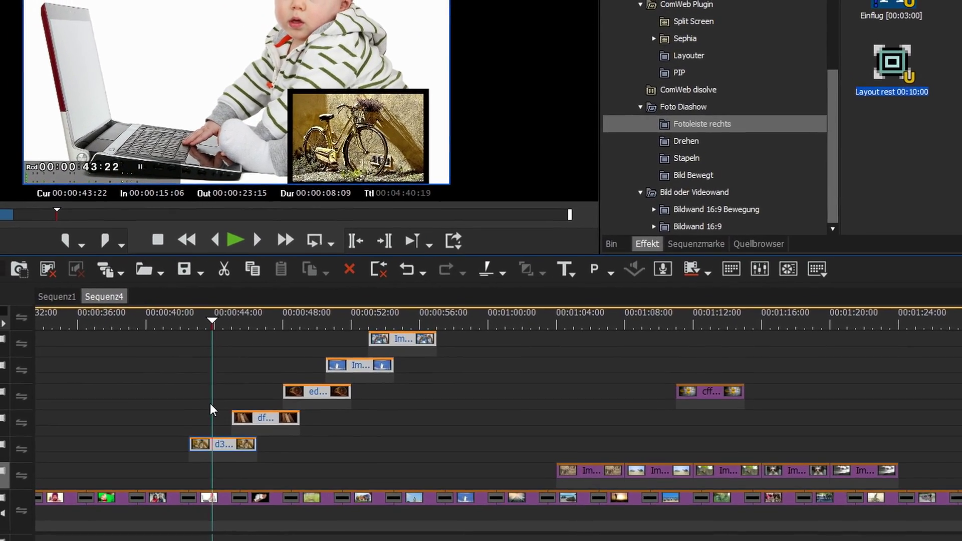
# Slide df930503e9828ecd_1920, ed34eb122743e7c6_1920 and Image0002 to start at 00:00:44, 00:00:45 and 00:00:46:17.
pyautogui.scroll(3, 237, 331)
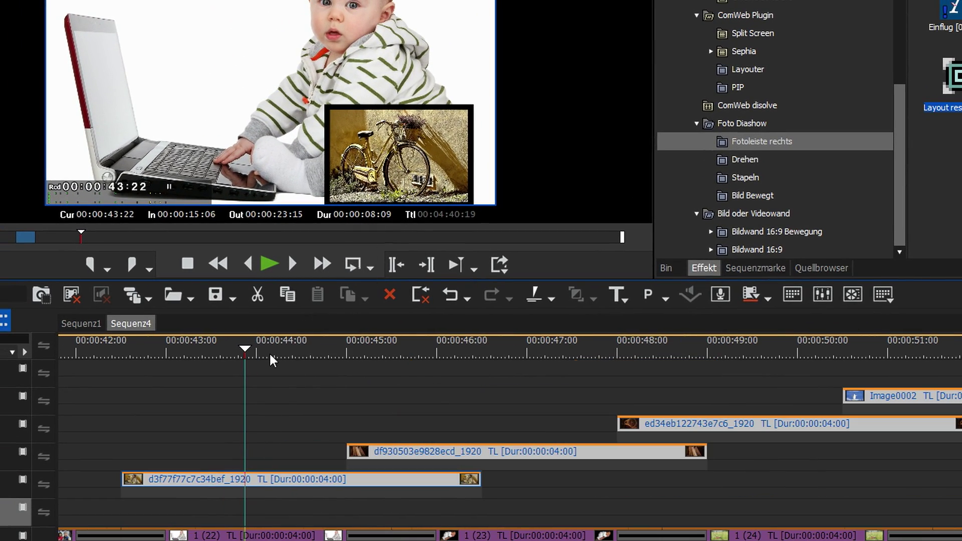
pyautogui.click(247, 353)
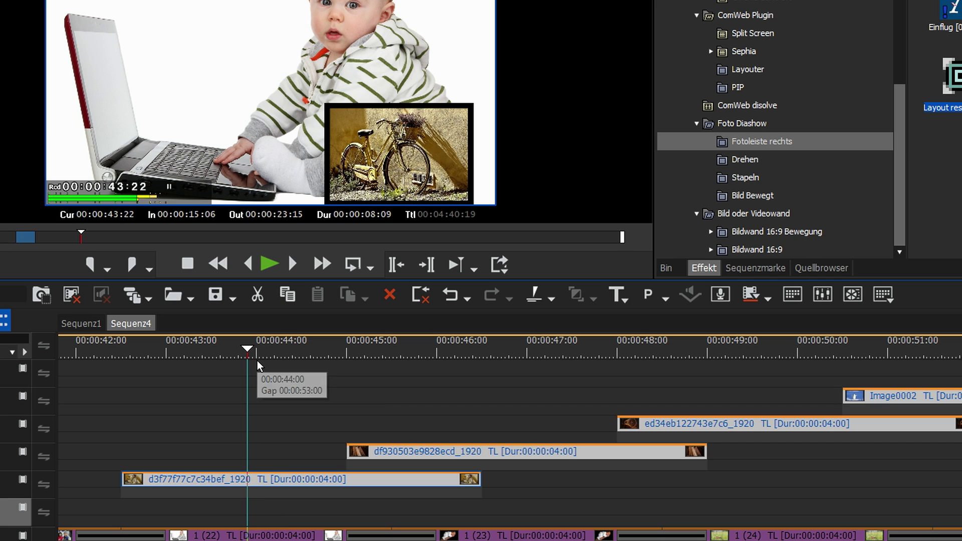
pyautogui.moveTo(373, 446)
pyautogui.mouseDown()
pyautogui.moveTo(368, 454)
pyautogui.moveTo(396, 454)
pyautogui.moveTo(349, 454)
pyautogui.mouseUp()
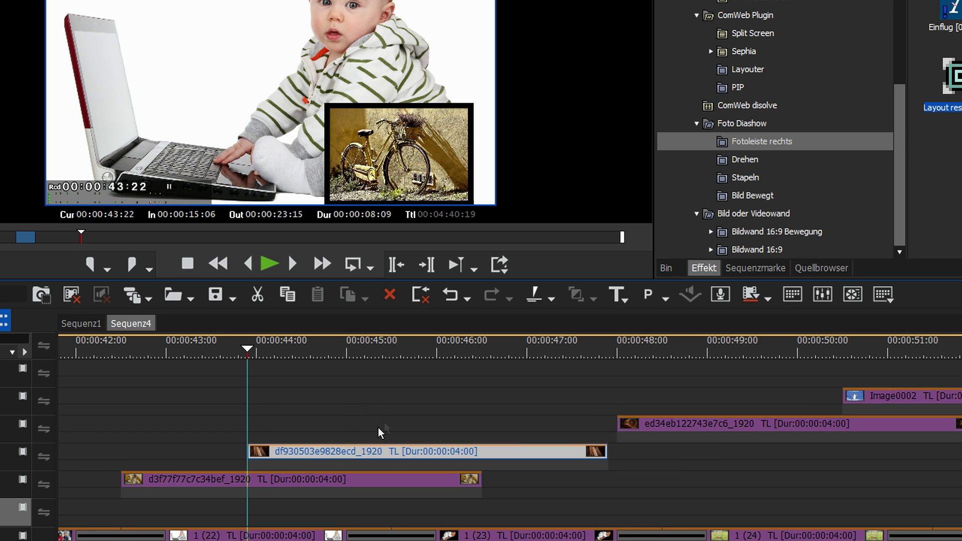
pyautogui.moveTo(246, 353); pyautogui.dragTo(374, 370)
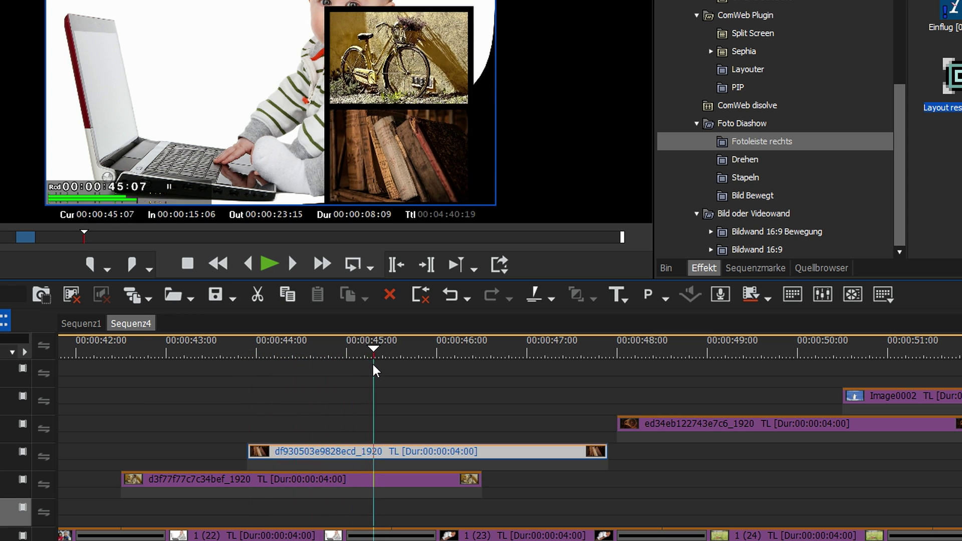
pyautogui.moveTo(676, 425); pyautogui.dragTo(433, 426)
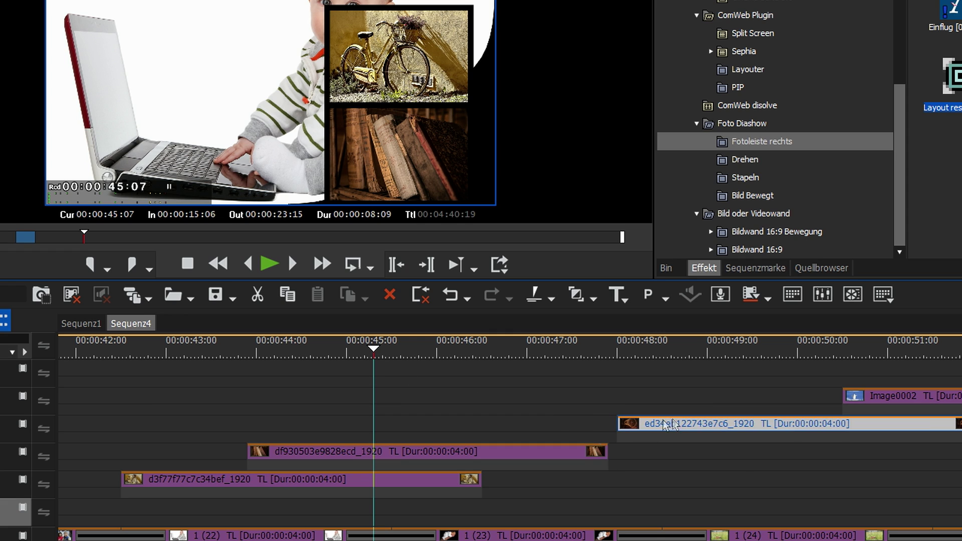
pyautogui.moveTo(443, 361); pyautogui.dragTo(498, 374)
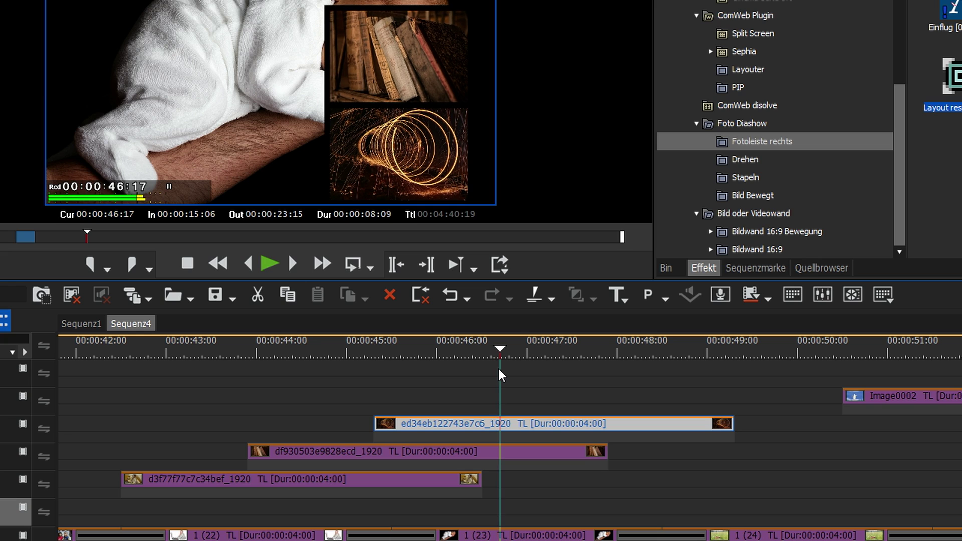
pyautogui.moveTo(497, 376); pyautogui.dragTo(500, 374)
pyautogui.moveTo(882, 400); pyautogui.dragTo(560, 416)
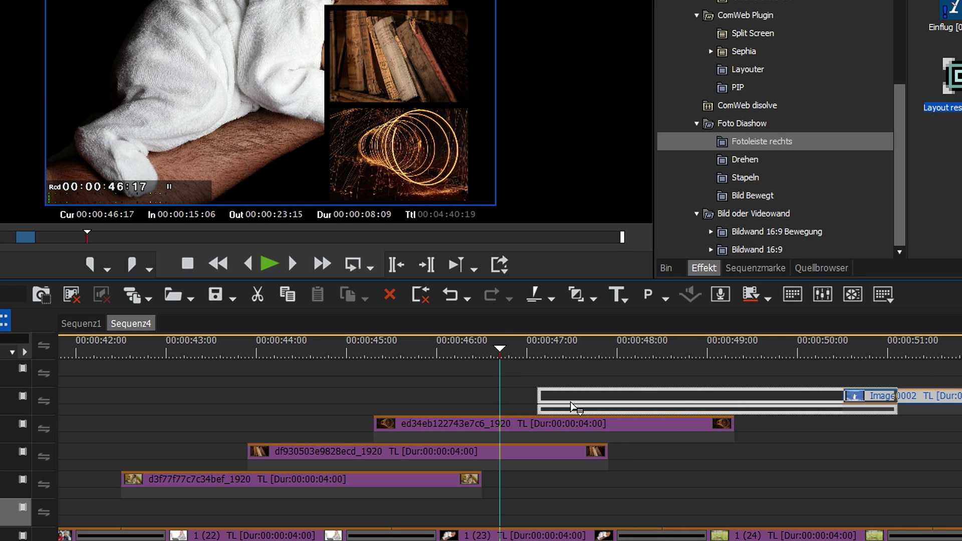
pyautogui.scroll(-2, 443, 353)
pyautogui.scroll(-2, 442, 353)
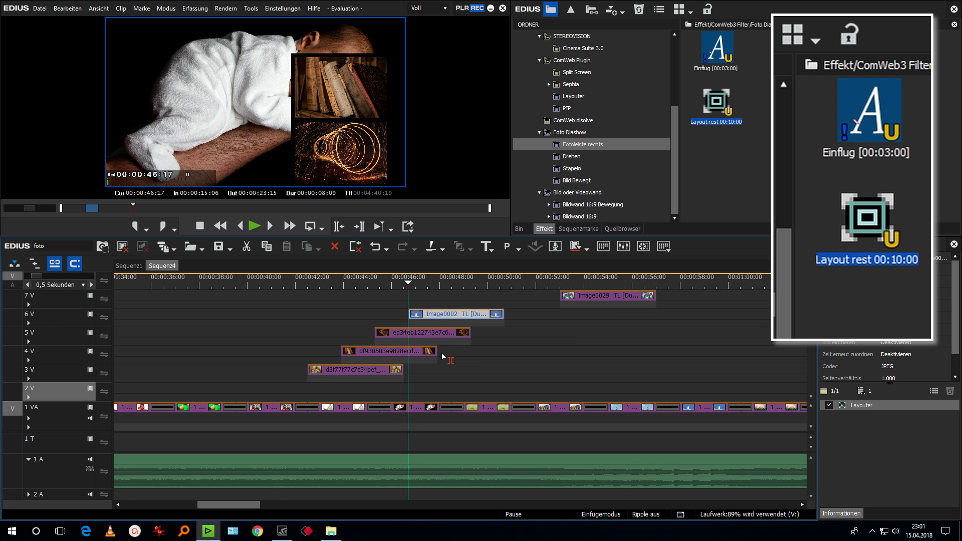
# Lengthen the d3, df and ed photo clips on tracks 3 V–5 V.
pyautogui.scroll(-2, 440, 352)
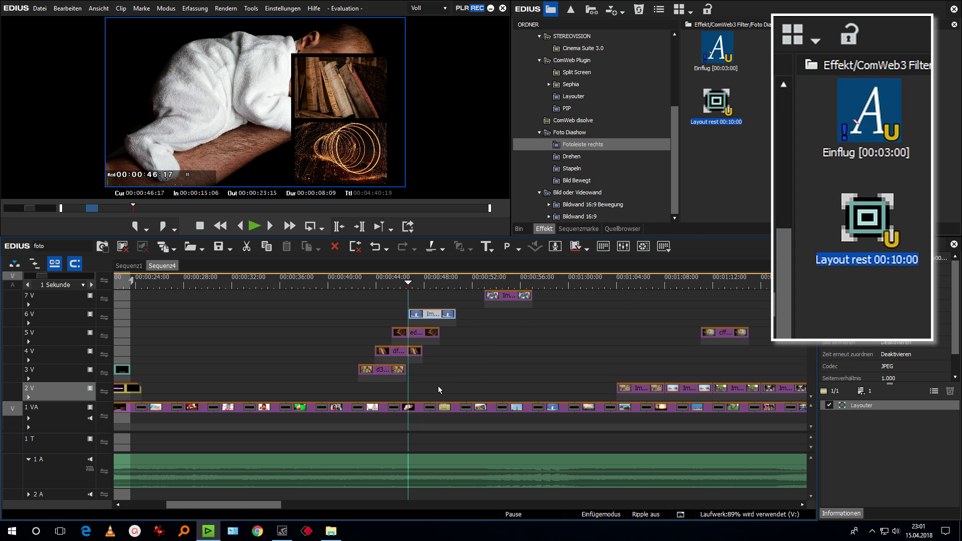
pyautogui.moveTo(405, 373)
pyautogui.mouseDown()
pyautogui.moveTo(437, 356)
pyautogui.moveTo(425, 356)
pyautogui.moveTo(490, 369)
pyautogui.mouseUp()
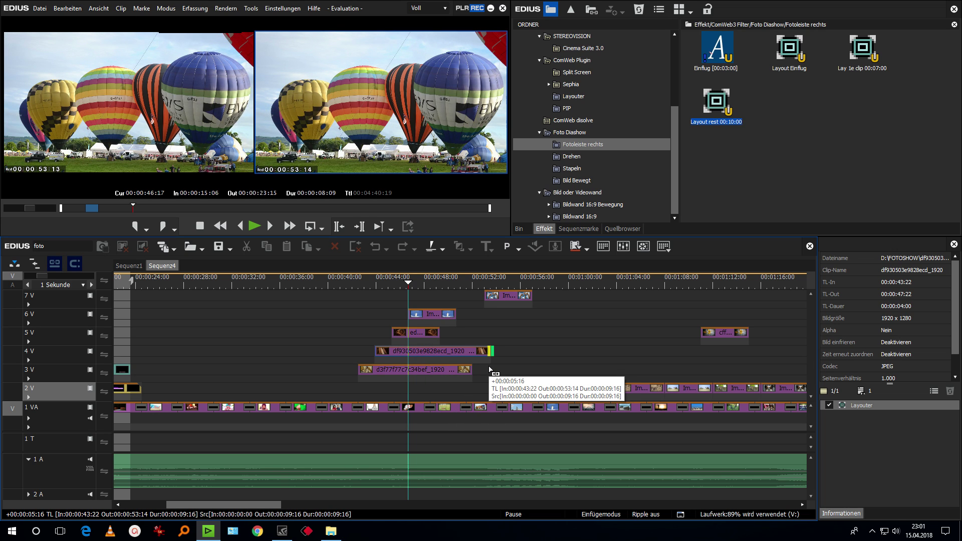
pyautogui.moveTo(490, 370); pyautogui.dragTo(491, 371)
pyautogui.moveTo(439, 332)
pyautogui.mouseDown()
pyautogui.moveTo(483, 333)
pyautogui.moveTo(515, 314)
pyautogui.mouseUp()
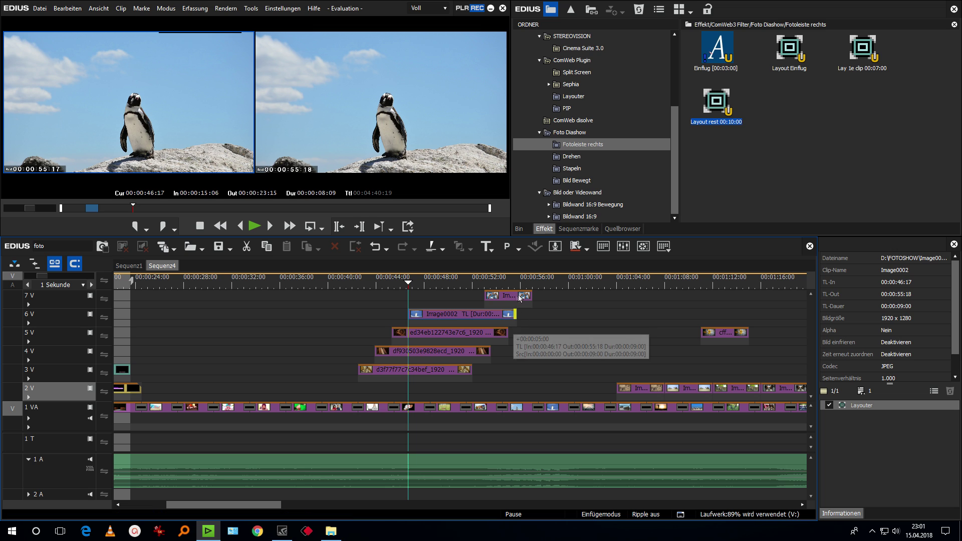
# Move Image0029 on 7 V to 00:00:48:00, extend it to 10 seconds and apply Layout rest.
pyautogui.moveTo(415, 287); pyautogui.dragTo(425, 288)
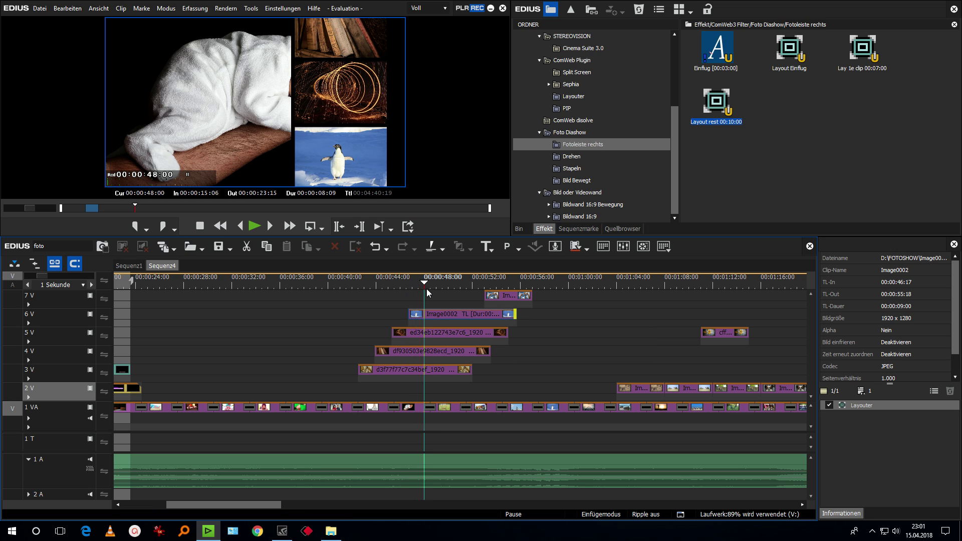
pyautogui.press('Right')
pyautogui.press('Right')
pyautogui.moveTo(503, 300); pyautogui.dragTo(439, 306)
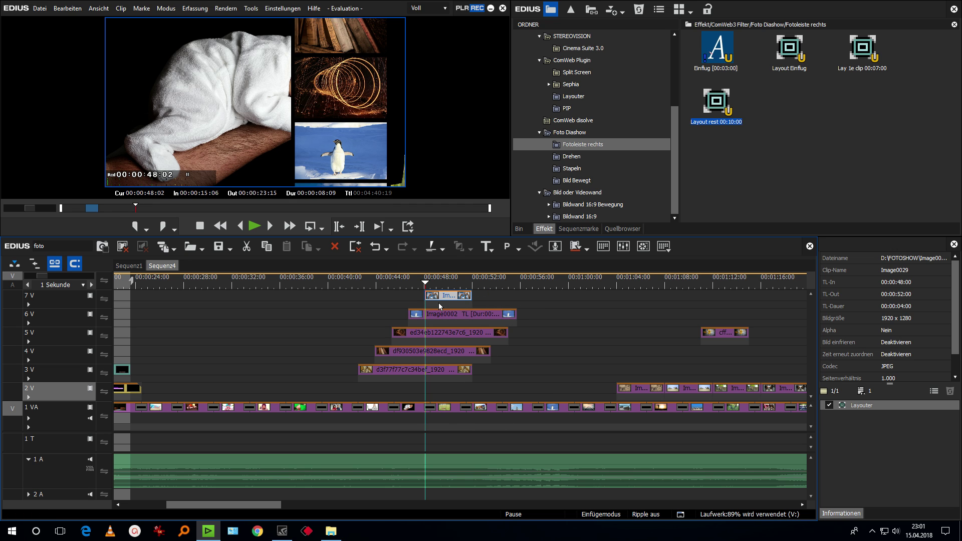
pyautogui.moveTo(465, 295); pyautogui.dragTo(543, 311)
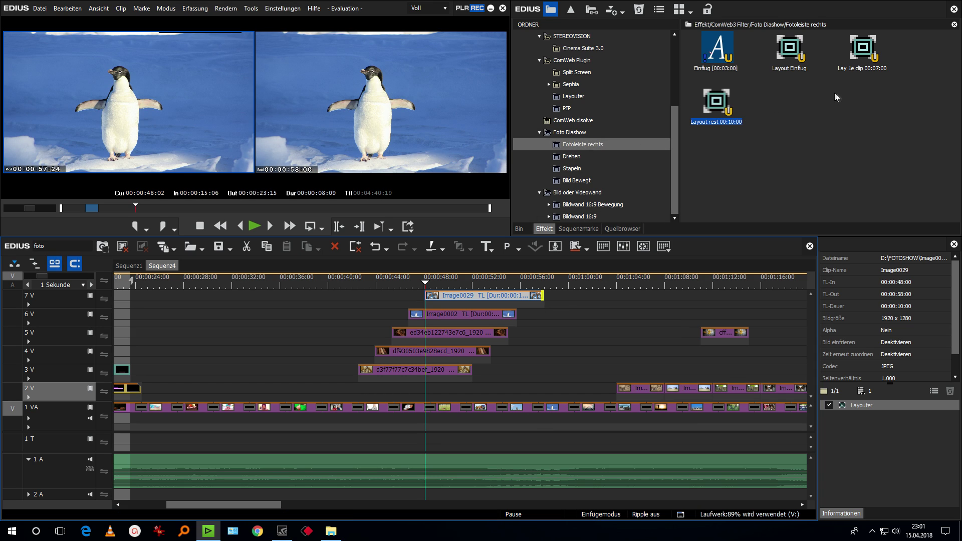
pyautogui.moveTo(721, 108)
pyautogui.mouseDown()
pyautogui.moveTo(473, 296)
pyautogui.moveTo(434, 296)
pyautogui.mouseUp()
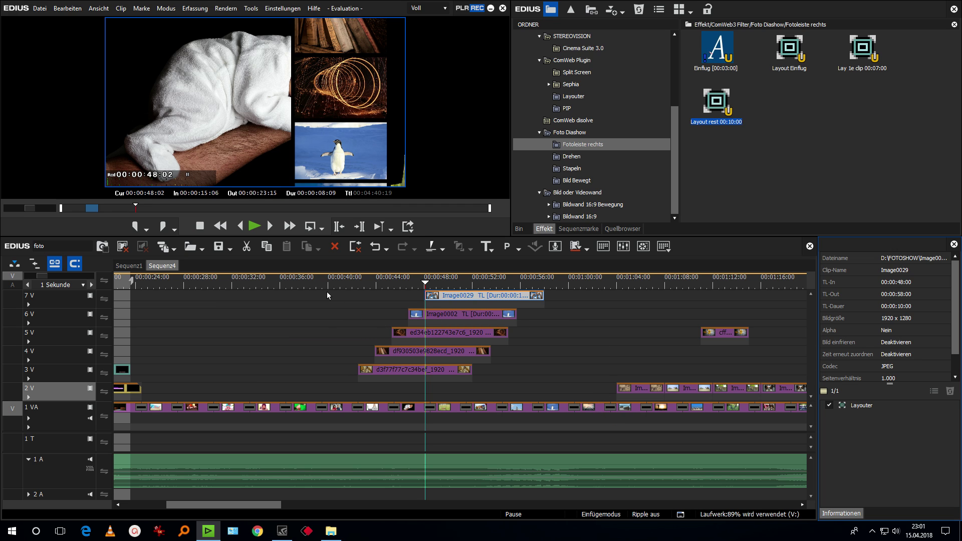
# Move the first photo stack later, near one minute, and down one track.
pyautogui.moveTo(326, 291); pyautogui.dragTo(513, 382)
pyautogui.moveTo(472, 299); pyautogui.dragTo(637, 289)
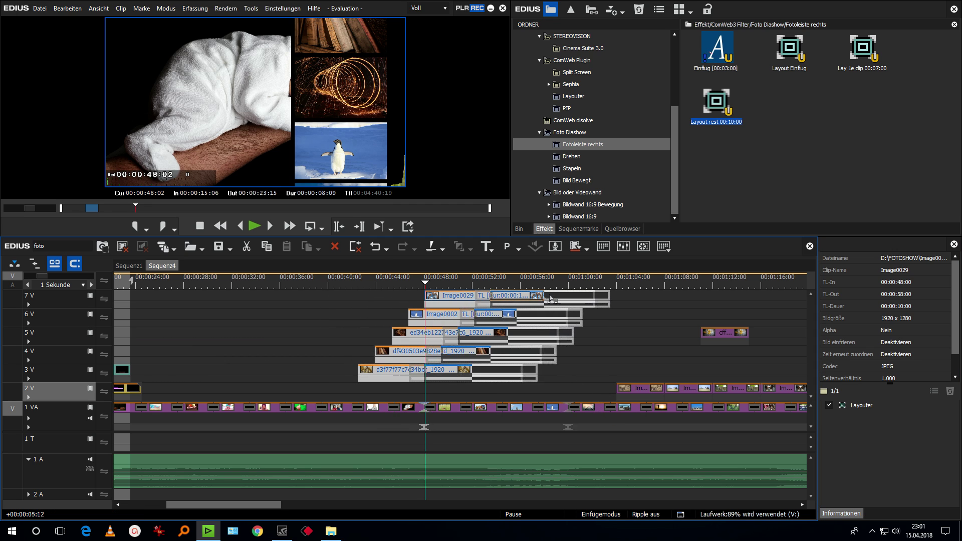
pyautogui.moveTo(561, 286); pyautogui.dragTo(608, 304)
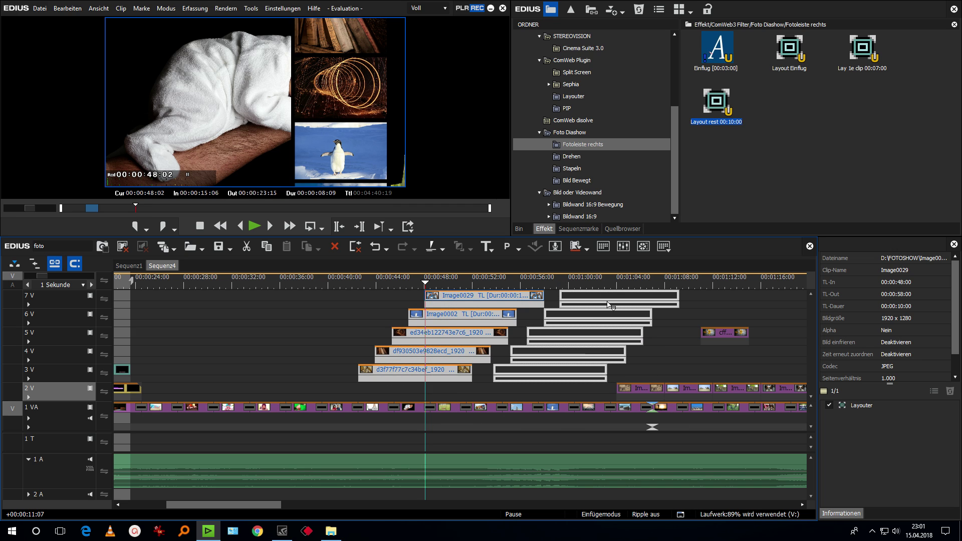
pyautogui.moveTo(608, 304); pyautogui.dragTo(610, 312)
# Move the cff photo up to 7 V and align it at 00:01:00:22.
pyautogui.moveTo(461, 283)
pyautogui.mouseDown()
pyautogui.moveTo(568, 289)
pyautogui.moveTo(538, 286)
pyautogui.mouseUp()
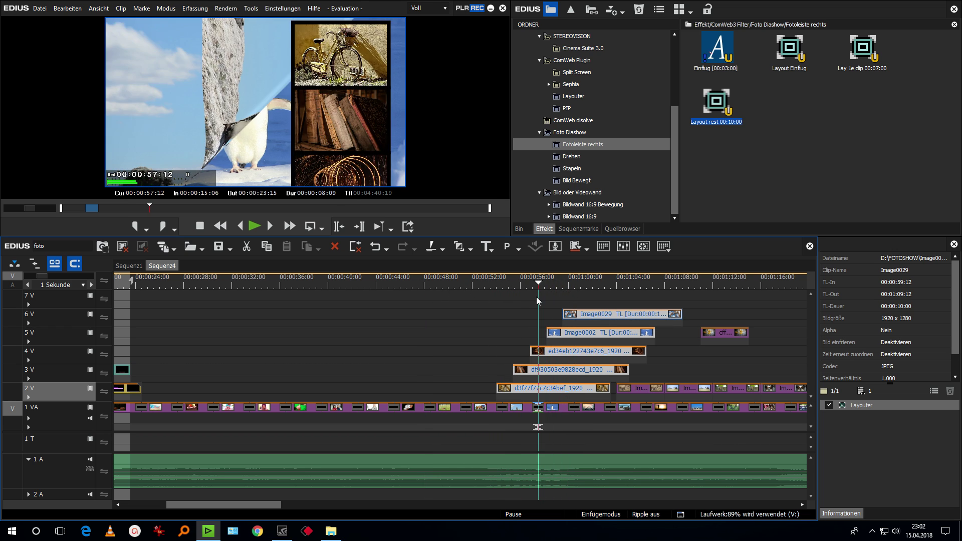
pyautogui.moveTo(713, 334)
pyautogui.mouseDown()
pyautogui.moveTo(596, 306)
pyautogui.moveTo(692, 301)
pyautogui.mouseUp()
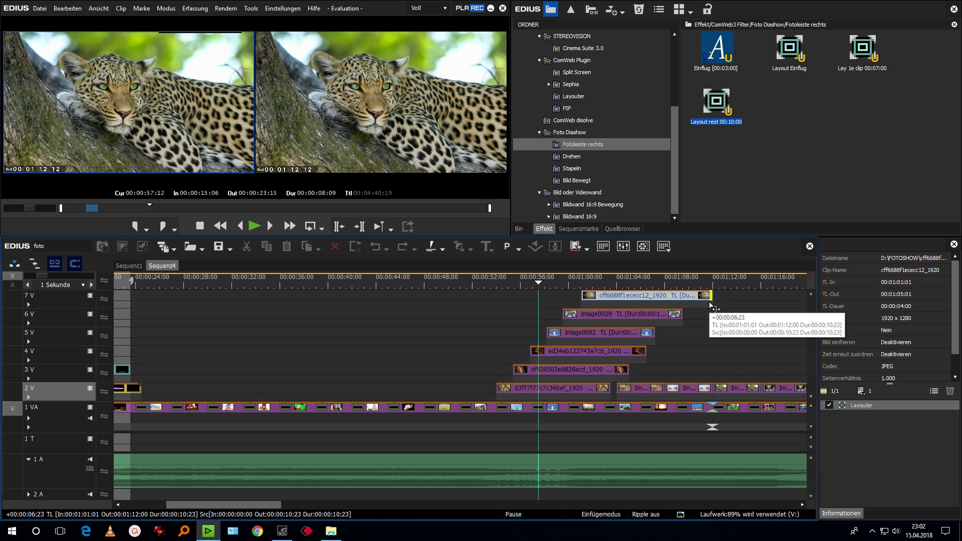
pyautogui.moveTo(627, 299); pyautogui.dragTo(633, 299)
pyautogui.click(580, 283)
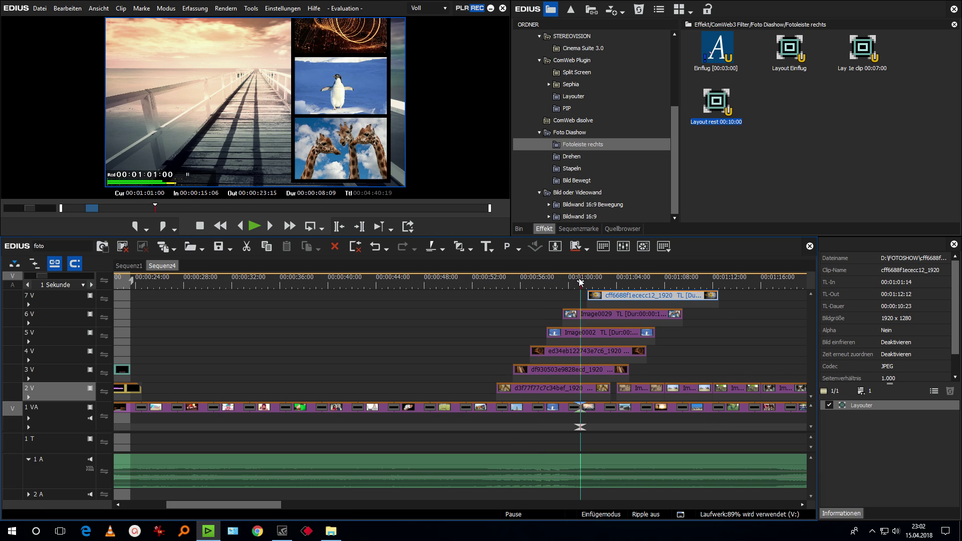
pyautogui.moveTo(582, 284); pyautogui.dragTo(579, 280)
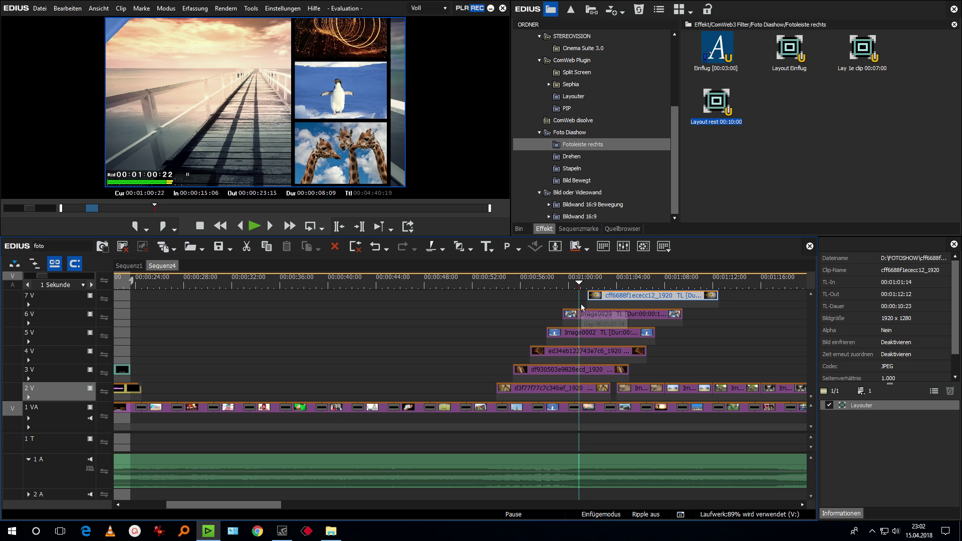
pyautogui.moveTo(618, 299); pyautogui.dragTo(607, 299)
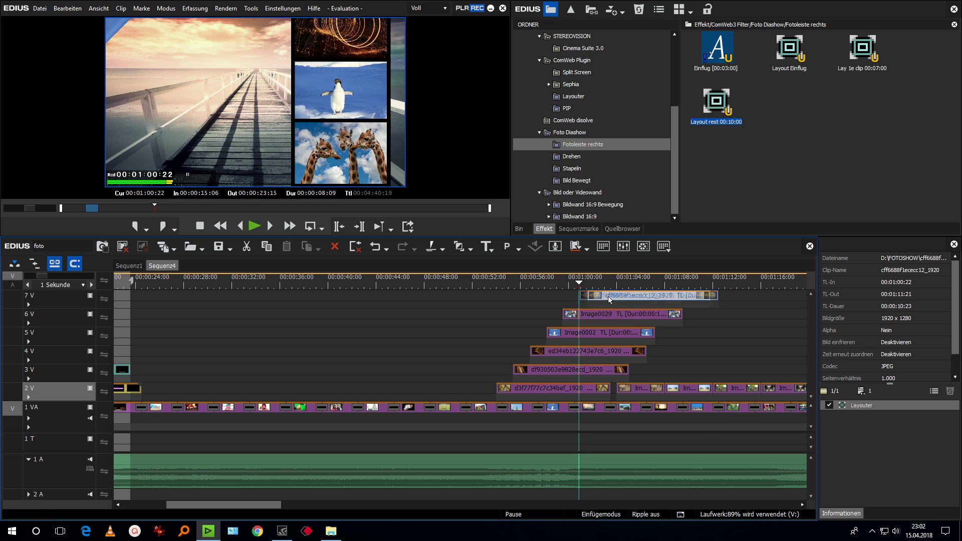
pyautogui.click(652, 283)
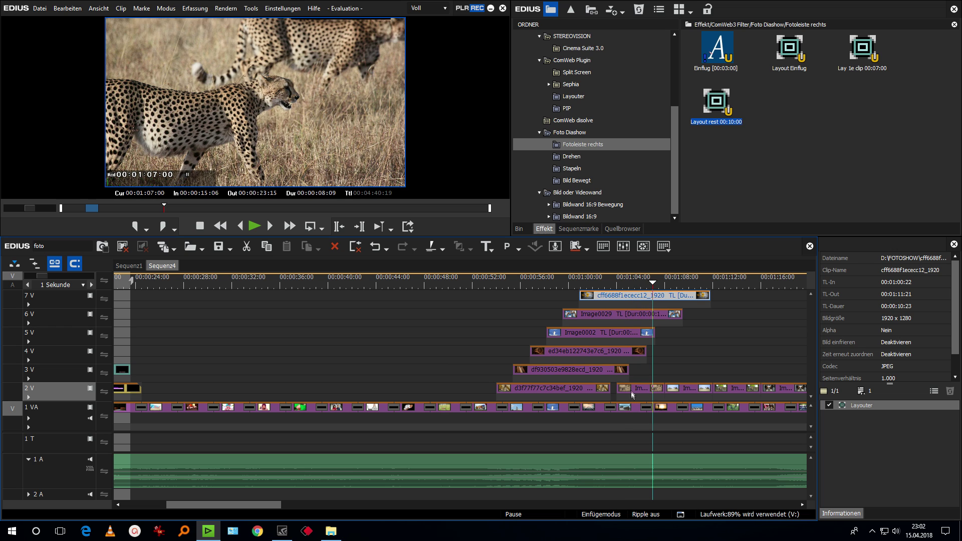
# Shift the 2 V photo group about two seconds later and spread photos onto tracks 4 V–6 V.
pyautogui.moveTo(640, 374); pyautogui.dragTo(764, 391)
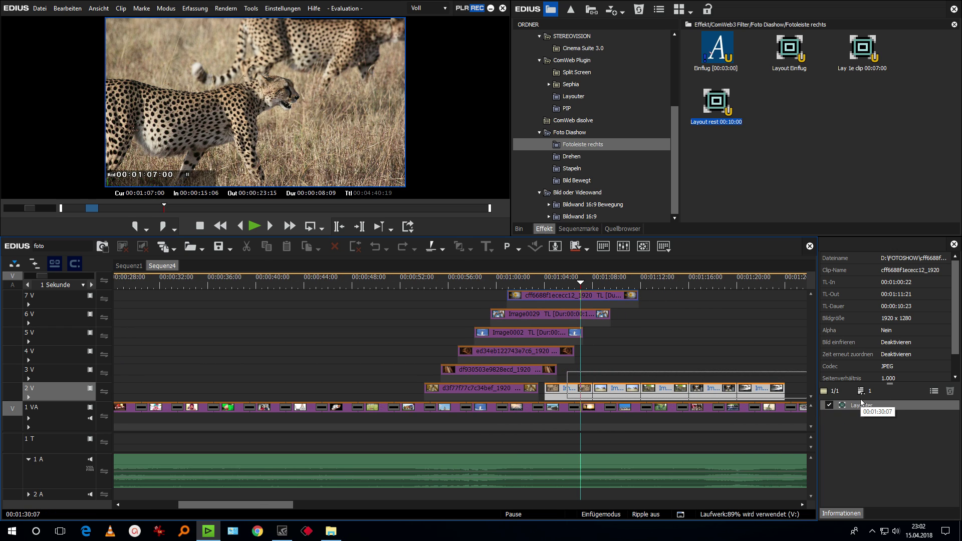
pyautogui.moveTo(765, 392); pyautogui.dragTo(770, 392)
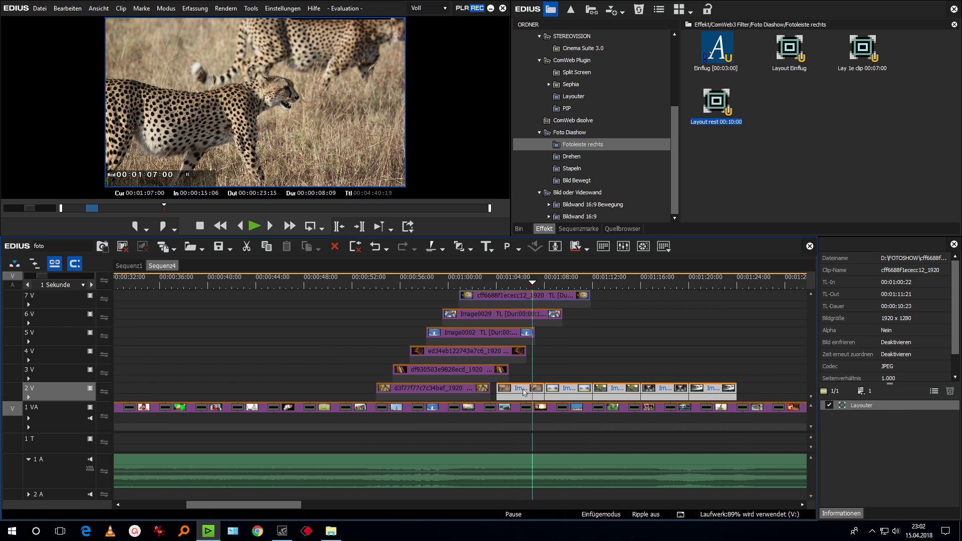
pyautogui.moveTo(524, 390); pyautogui.dragTo(541, 395)
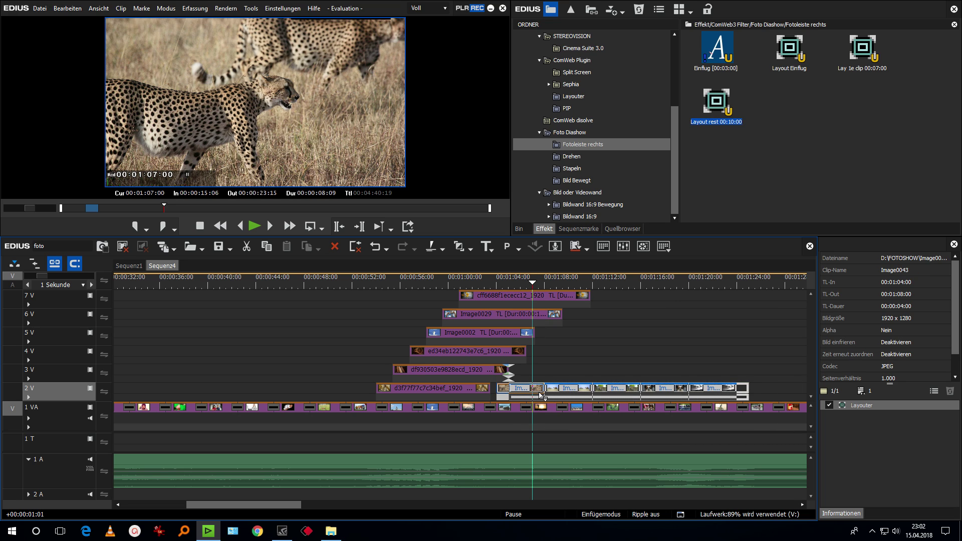
pyautogui.moveTo(541, 396); pyautogui.dragTo(578, 372)
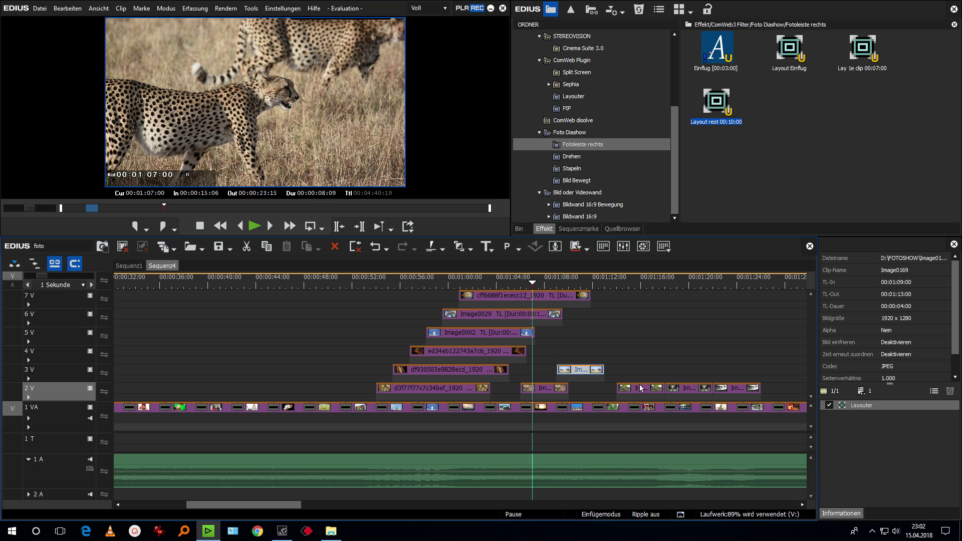
pyautogui.moveTo(641, 388); pyautogui.dragTo(610, 351)
pyautogui.moveTo(687, 392); pyautogui.dragTo(633, 341)
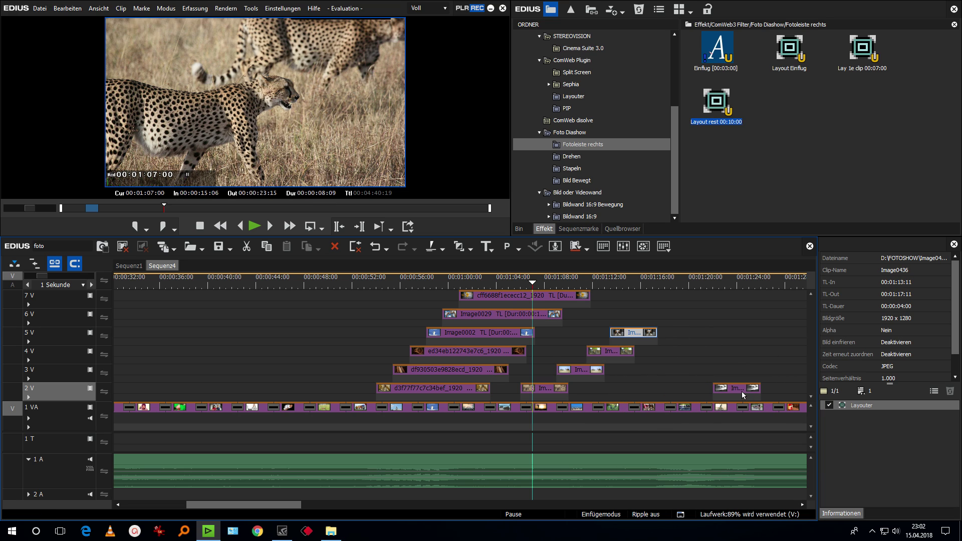
pyautogui.moveTo(743, 395); pyautogui.dragTo(672, 319)
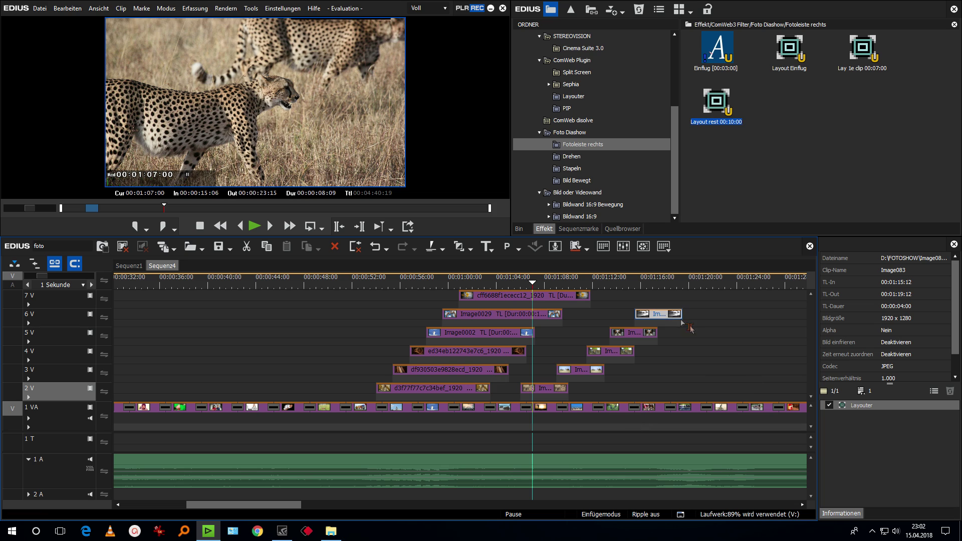
# Apply Layout rest to the five 2 V–6 V photos and lengthen them, Image0043 to 10:24.
pyautogui.moveTo(710, 317); pyautogui.dragTo(568, 398)
pyautogui.moveTo(708, 104); pyautogui.dragTo(570, 396)
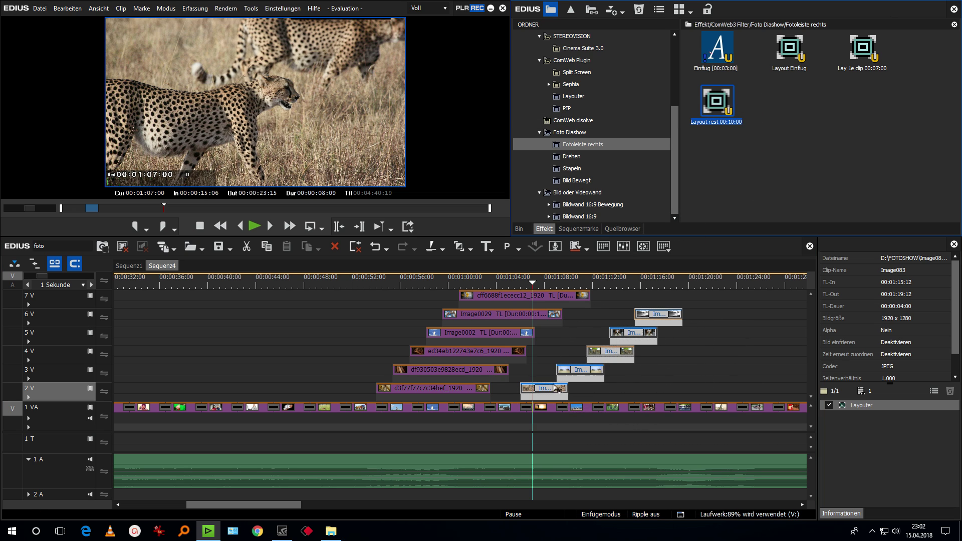
pyautogui.moveTo(568, 396); pyautogui.dragTo(651, 395)
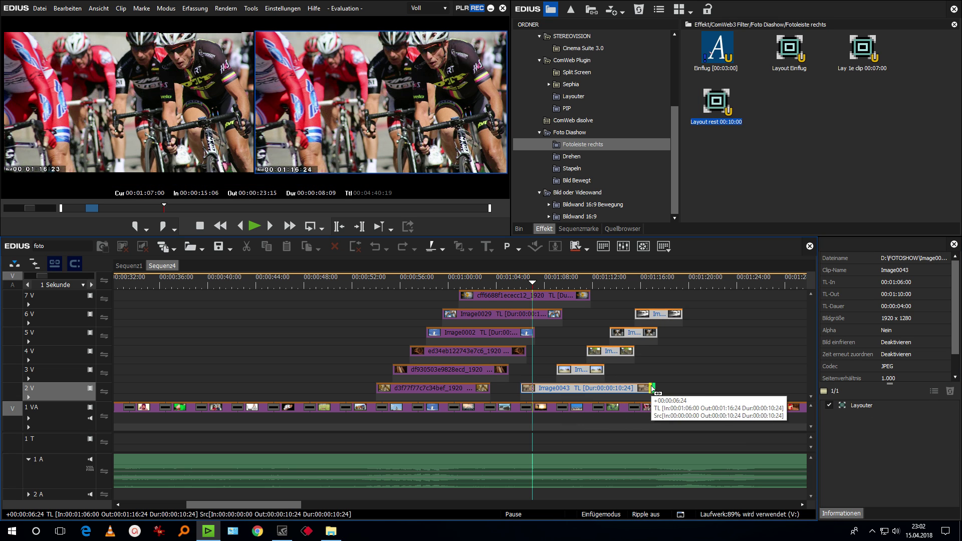
pyautogui.click(601, 369)
pyautogui.moveTo(601, 369); pyautogui.dragTo(660, 356)
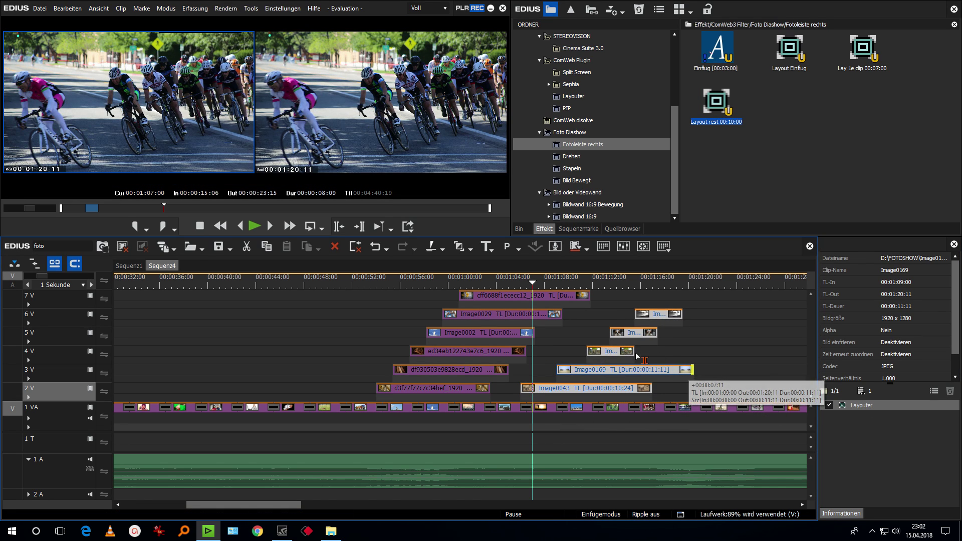
pyautogui.moveTo(660, 357)
pyautogui.mouseDown()
pyautogui.moveTo(651, 353)
pyautogui.moveTo(727, 342)
pyautogui.moveTo(764, 320)
pyautogui.mouseUp()
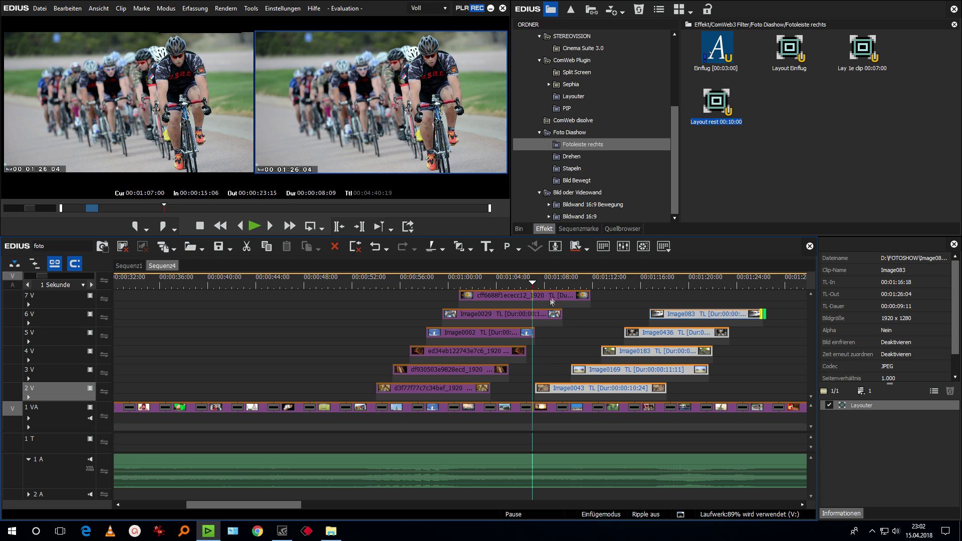
# Trim the d3 and df photo ends on 2 V back to the 00:01:00:00 playhead.
pyautogui.moveTo(536, 279); pyautogui.dragTo(527, 290)
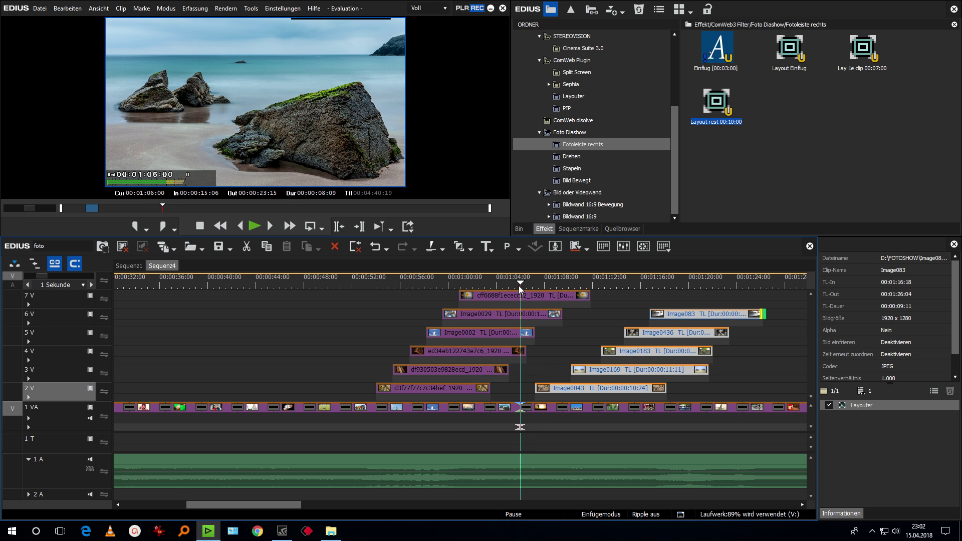
pyautogui.moveTo(527, 290); pyautogui.dragTo(512, 295)
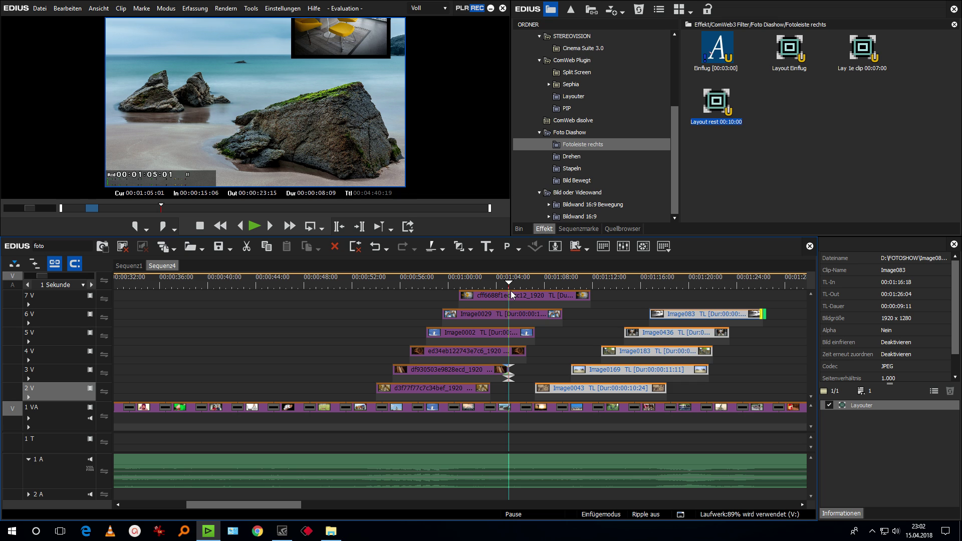
pyautogui.moveTo(506, 296)
pyautogui.mouseDown()
pyautogui.moveTo(451, 314)
pyautogui.moveTo(478, 310)
pyautogui.mouseUp()
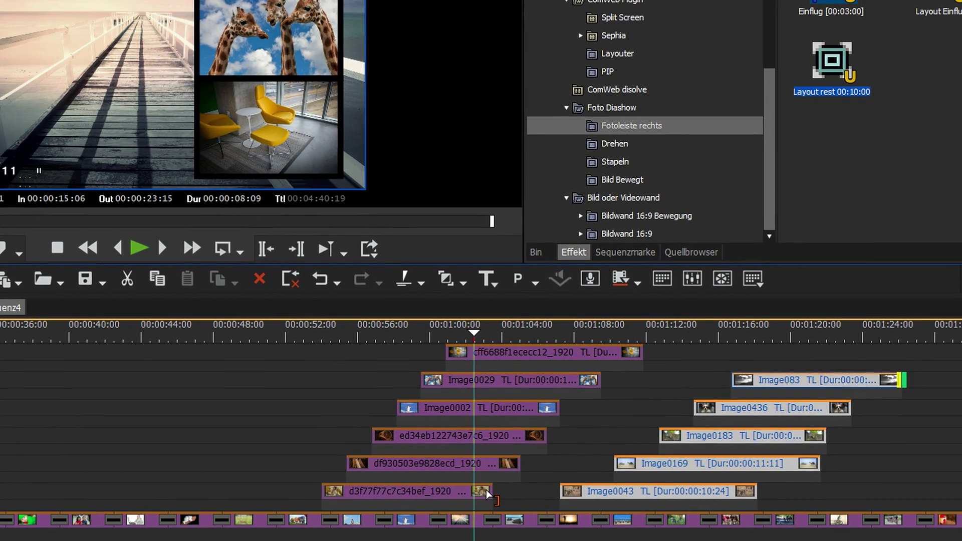
pyautogui.moveTo(488, 496); pyautogui.dragTo(458, 493)
pyautogui.moveTo(518, 464); pyautogui.dragTo(473, 470)
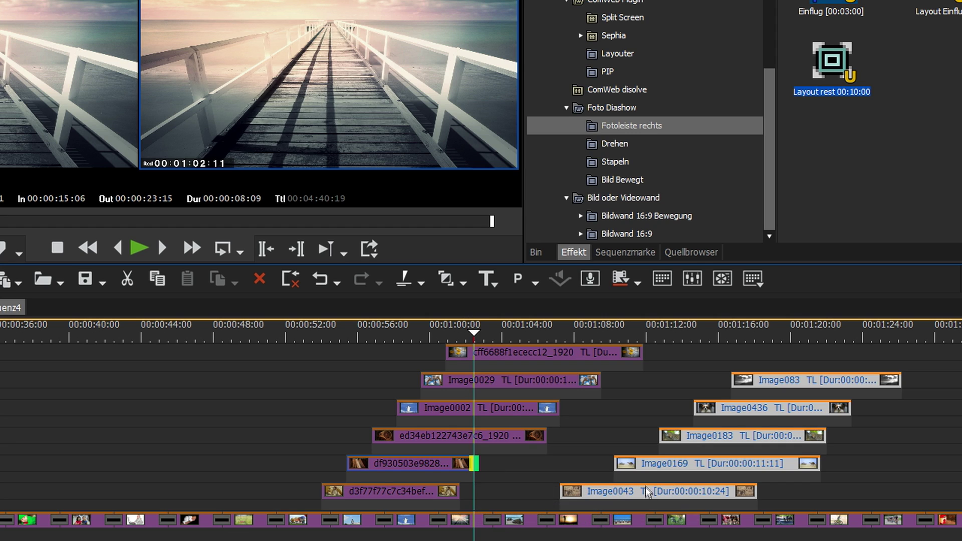
# Move the second photo stack earlier so it starts at the playhead.
pyautogui.moveTo(601, 495); pyautogui.dragTo(515, 510)
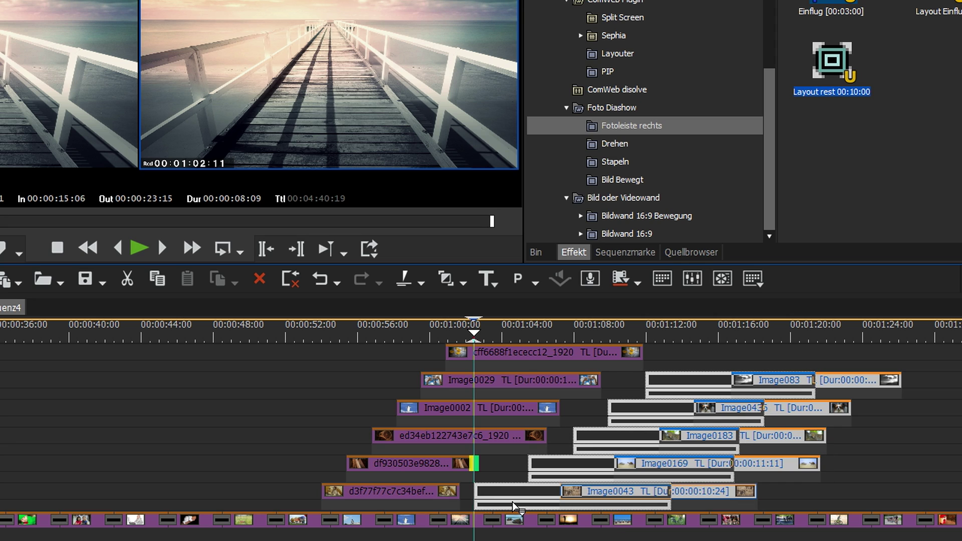
pyautogui.moveTo(514, 510); pyautogui.dragTo(516, 511)
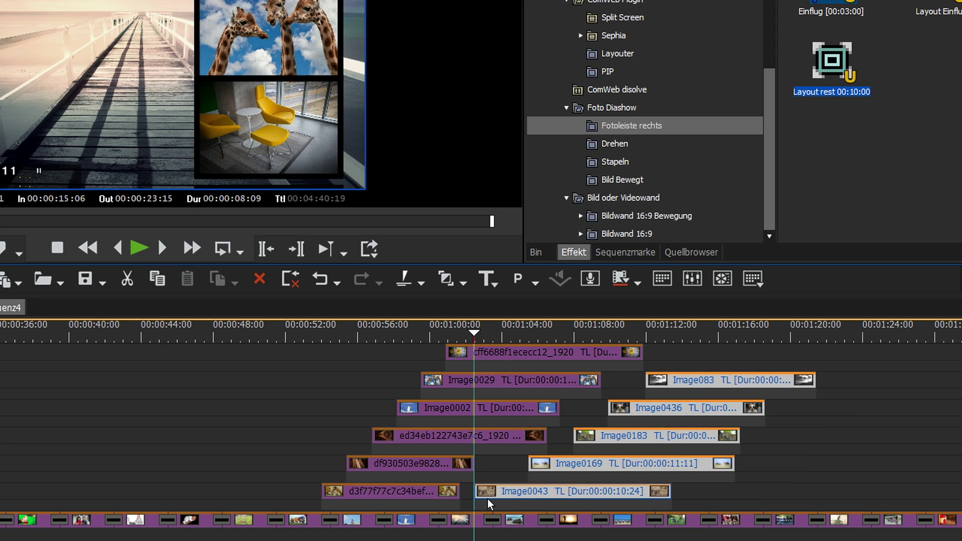
pyautogui.click(479, 499)
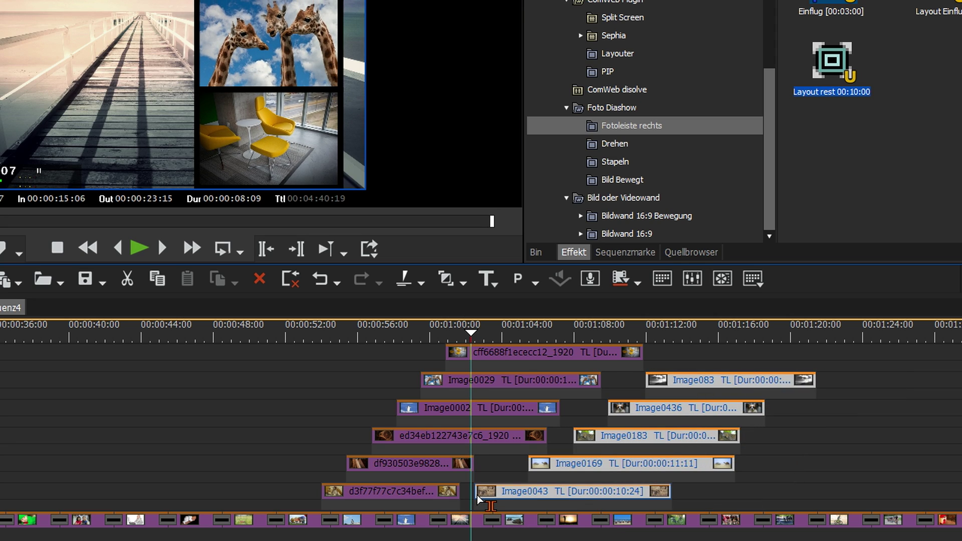
pyautogui.moveTo(503, 496); pyautogui.dragTo(561, 489)
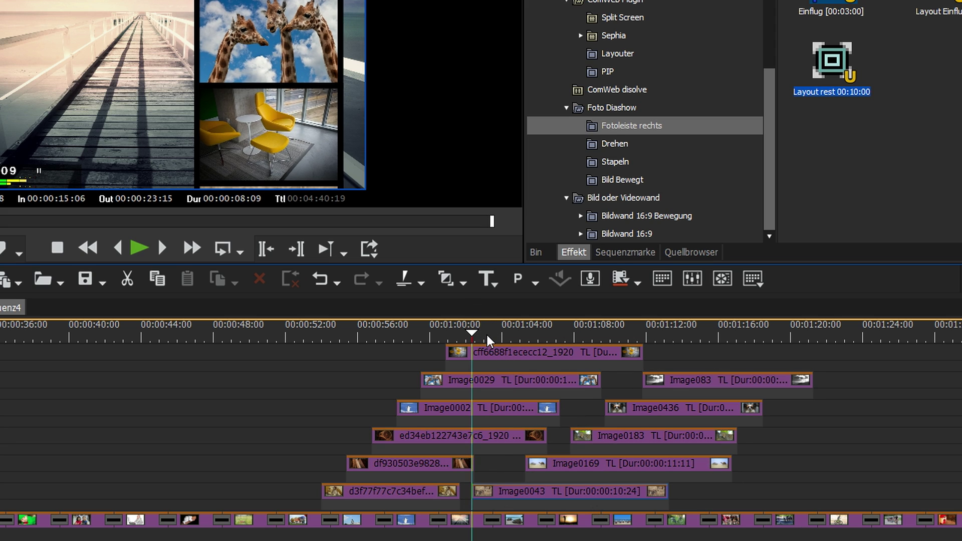
# Shorten the first stack's 4 V clip and pull Image0169 left, reviewing the overlap.
pyautogui.press('Right')
pyautogui.press('Right')
pyautogui.press('Right')
pyautogui.press('Right')
pyautogui.press('Right')
pyautogui.press('Right')
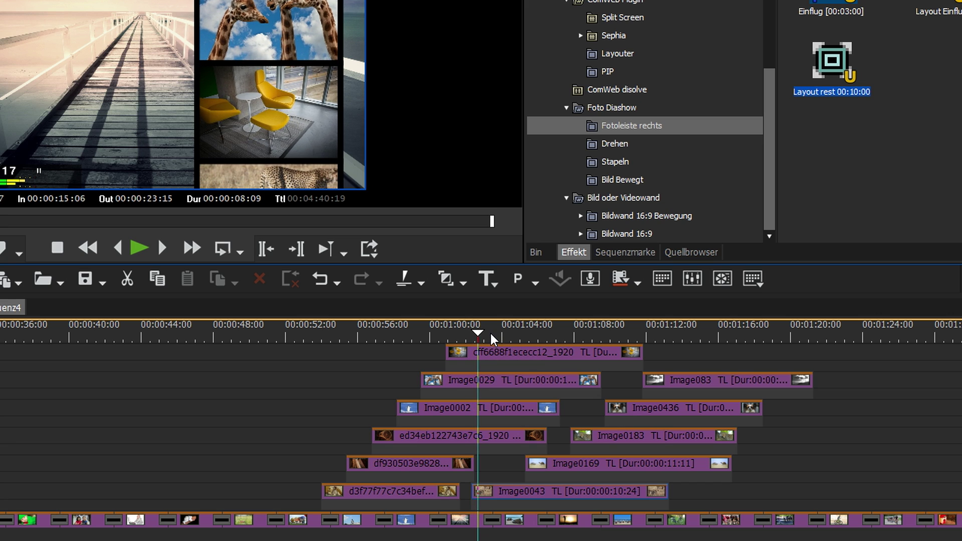
pyautogui.moveTo(545, 435); pyautogui.dragTo(512, 443)
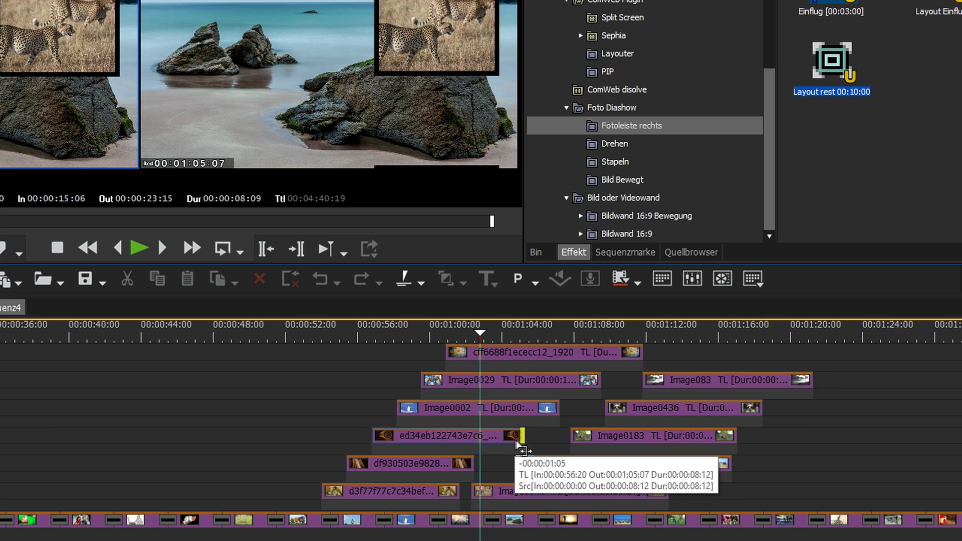
pyautogui.click(459, 335)
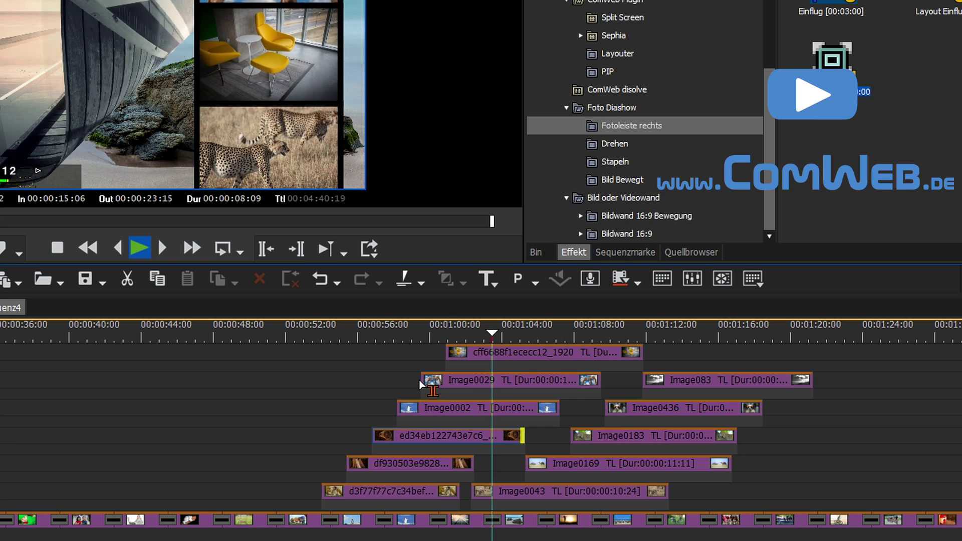
pyautogui.press('j')
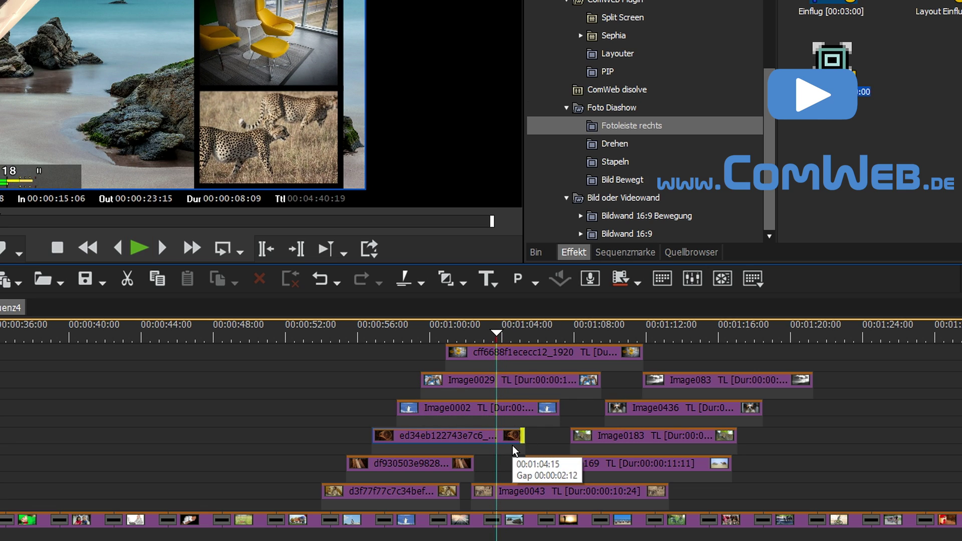
pyautogui.moveTo(557, 467); pyautogui.dragTo(526, 469)
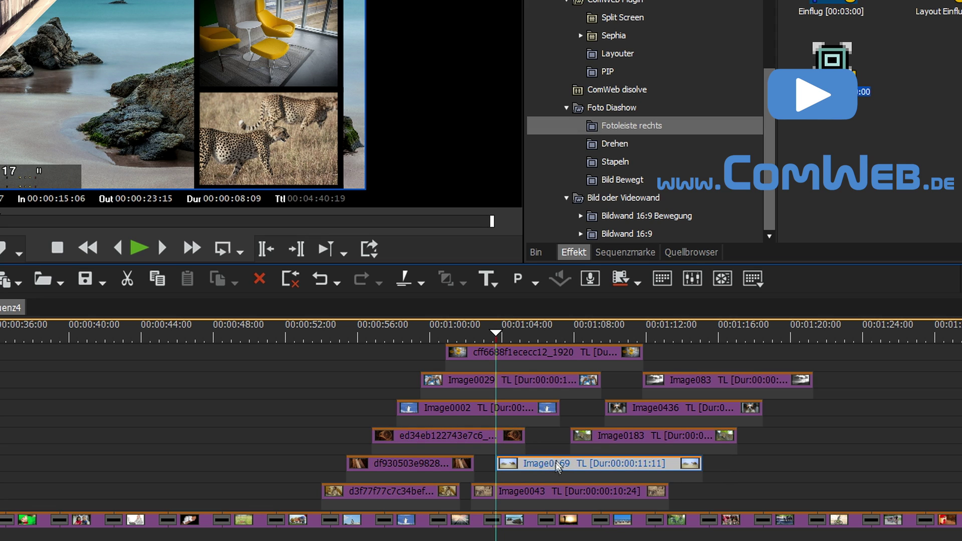
pyautogui.press('space')
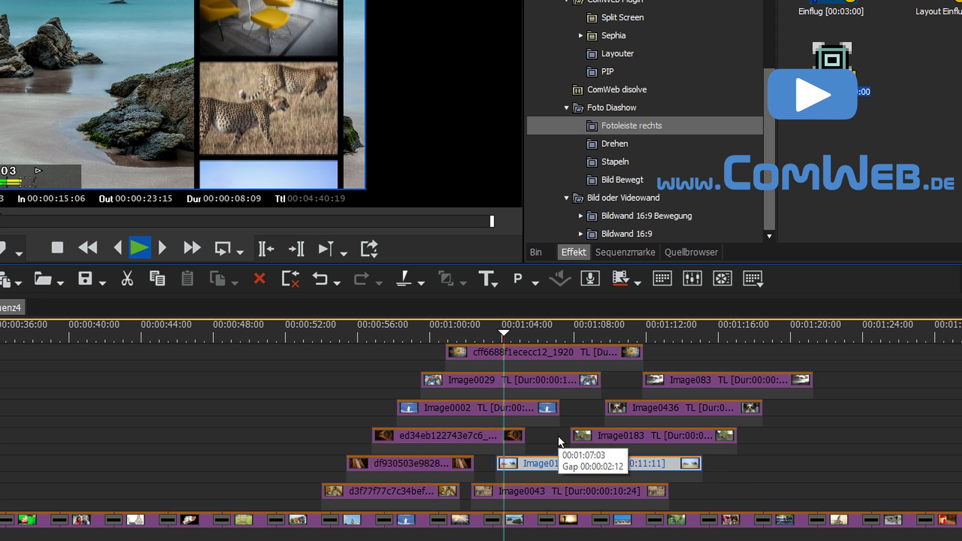
pyautogui.press('space')
# Move Image0183, Image0436 and Image083 left, trimming the Image0002, Image0029 and 7 V clip ends.
pyautogui.moveTo(625, 439)
pyautogui.mouseDown()
pyautogui.moveTo(507, 457)
pyautogui.moveTo(500, 440)
pyautogui.mouseUp()
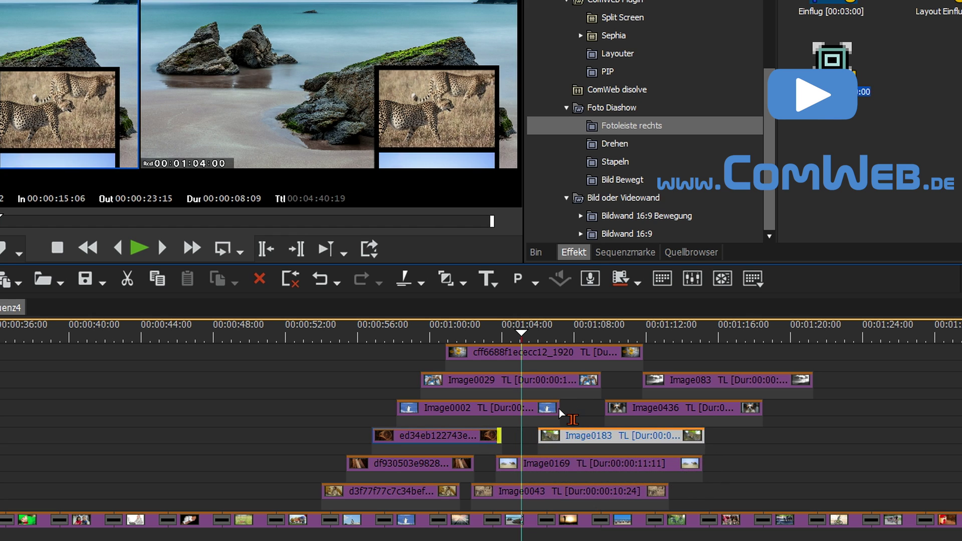
pyautogui.moveTo(554, 413); pyautogui.dragTo(535, 412)
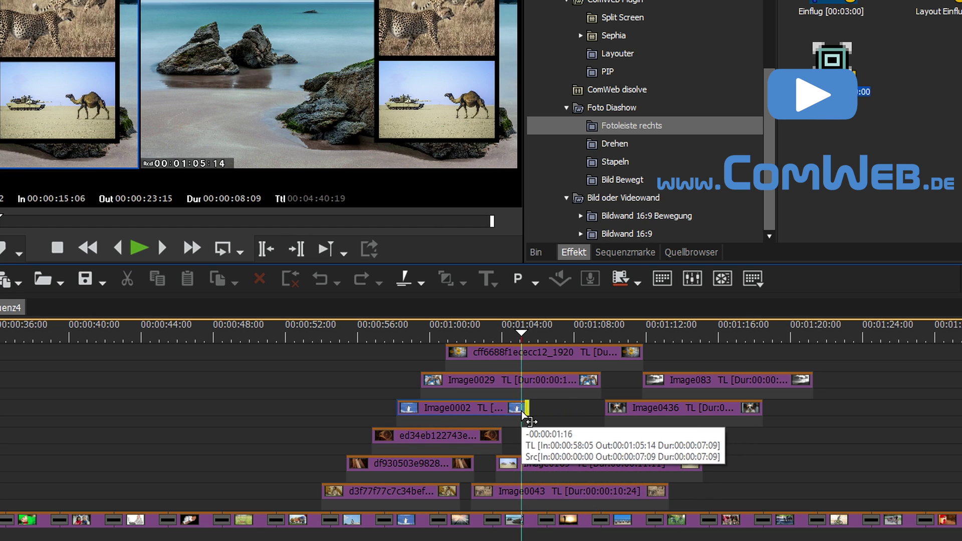
pyautogui.moveTo(599, 383); pyautogui.dragTo(566, 383)
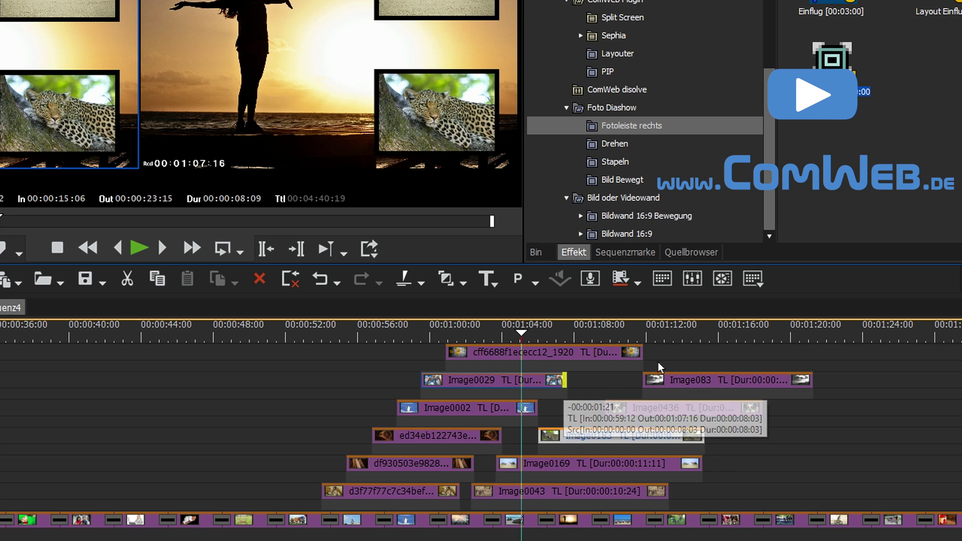
pyautogui.moveTo(641, 353); pyautogui.dragTo(597, 358)
pyautogui.moveTo(556, 445); pyautogui.dragTo(538, 445)
pyautogui.press('space')
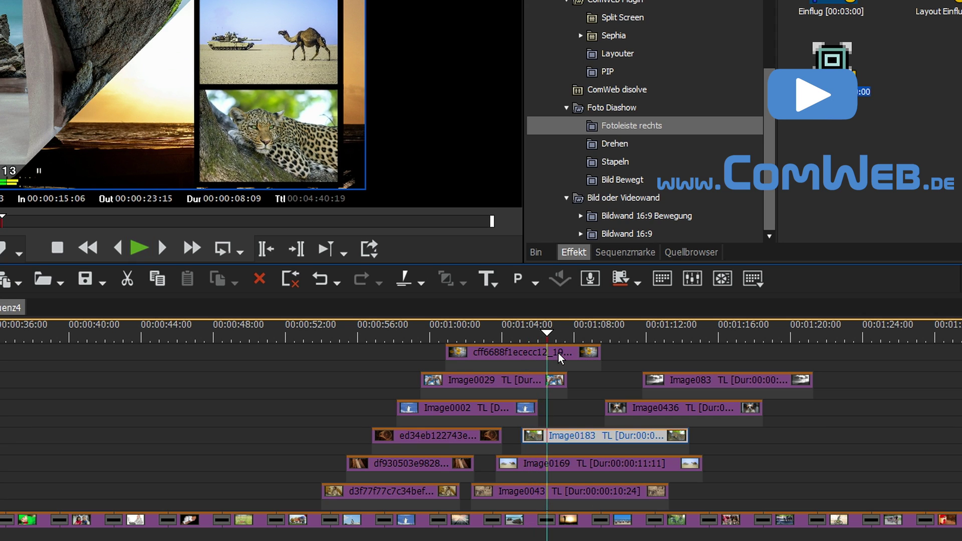
pyautogui.moveTo(633, 410); pyautogui.dragTo(575, 416)
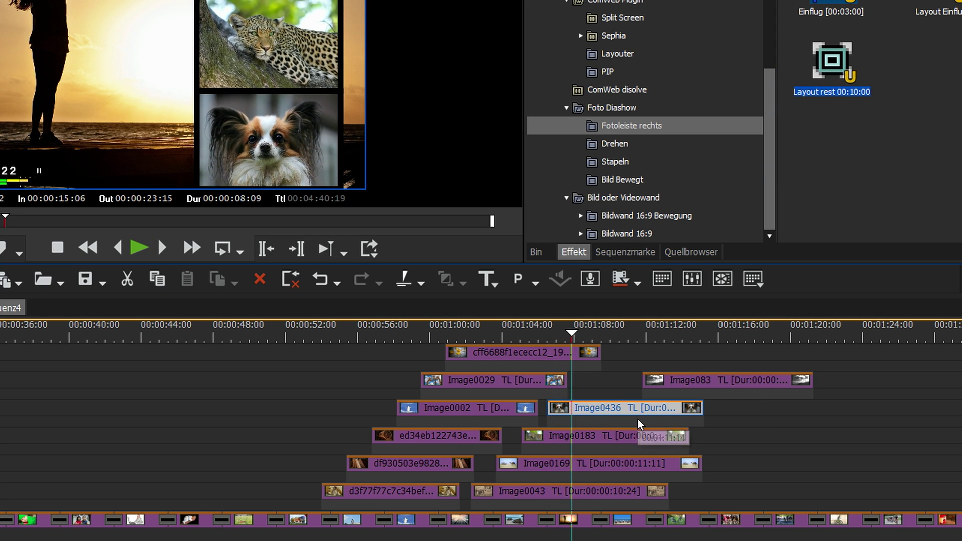
pyautogui.moveTo(671, 381)
pyautogui.mouseDown()
pyautogui.moveTo(606, 398)
pyautogui.moveTo(598, 383)
pyautogui.mouseUp()
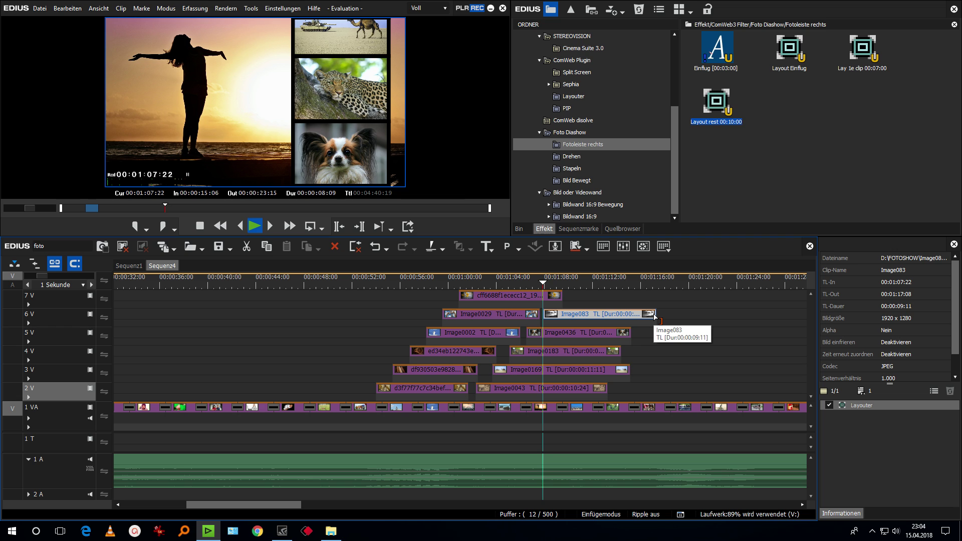
# Play back the overlapping section, then fit the whole sequence in view and return to the start.
pyautogui.press('space')
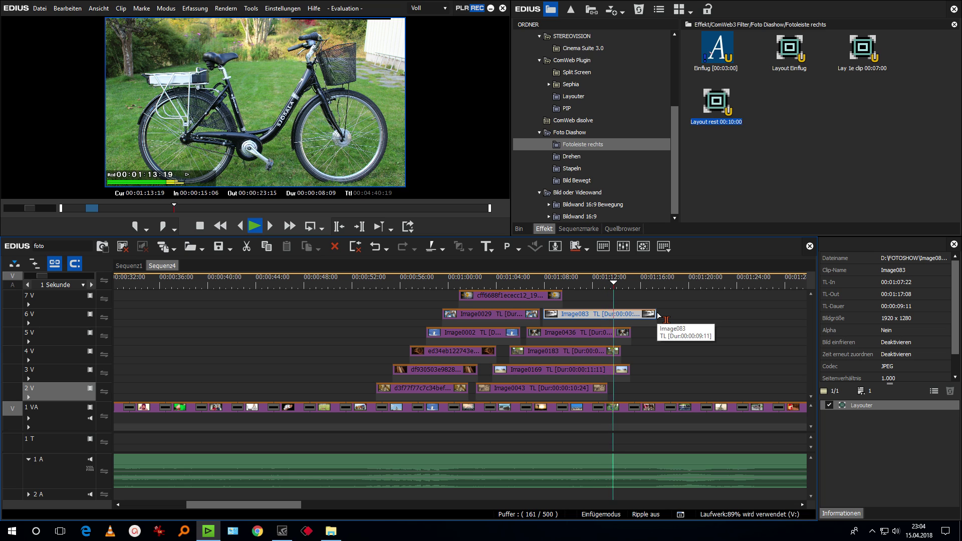
pyautogui.press('space')
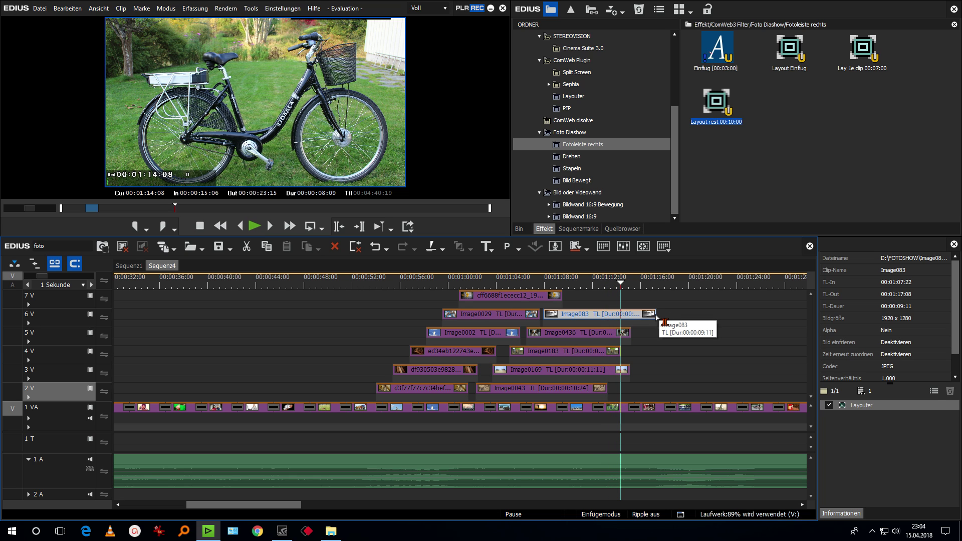
pyautogui.hotkey('ctrl', 'Tab')
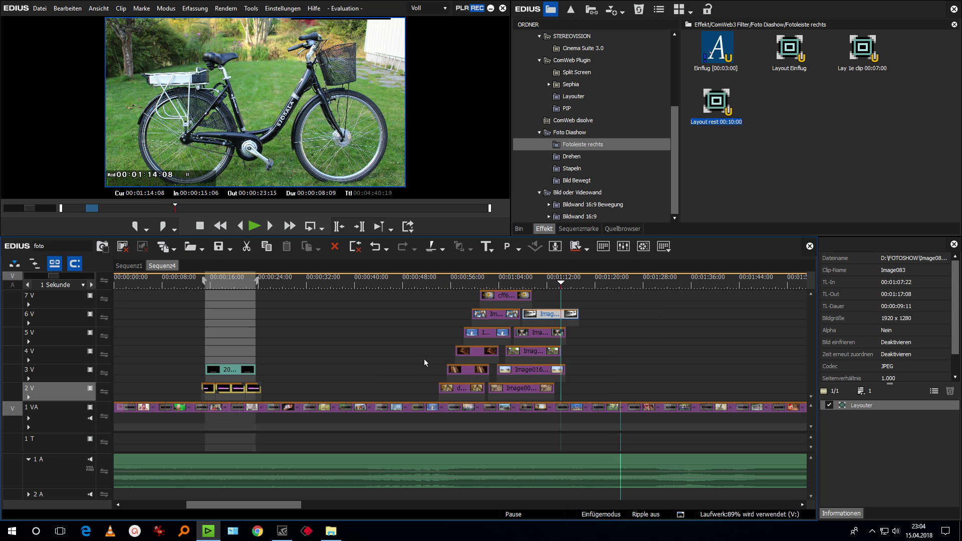
pyautogui.press('Home')
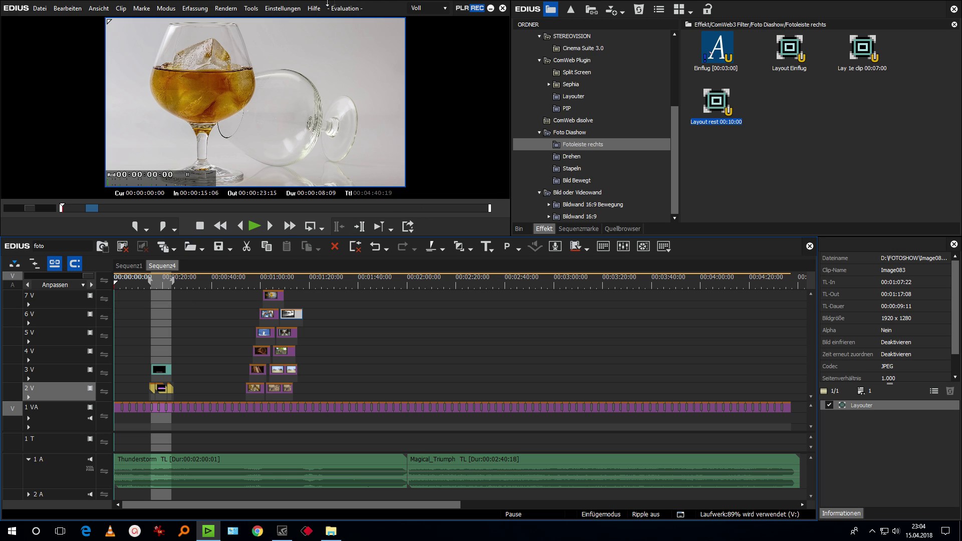
pyautogui.click(282, 8)
pyautogui.click(298, 52)
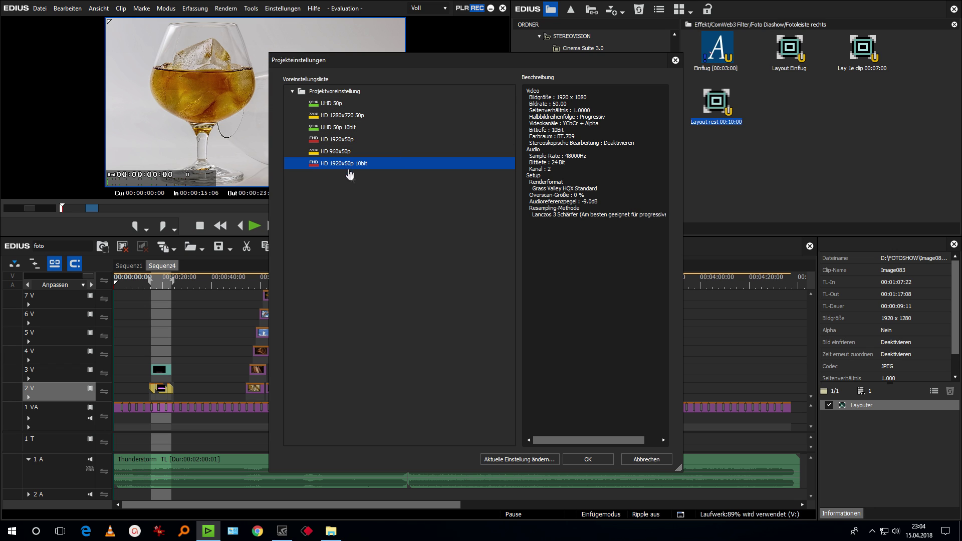
pyautogui.click(604, 458)
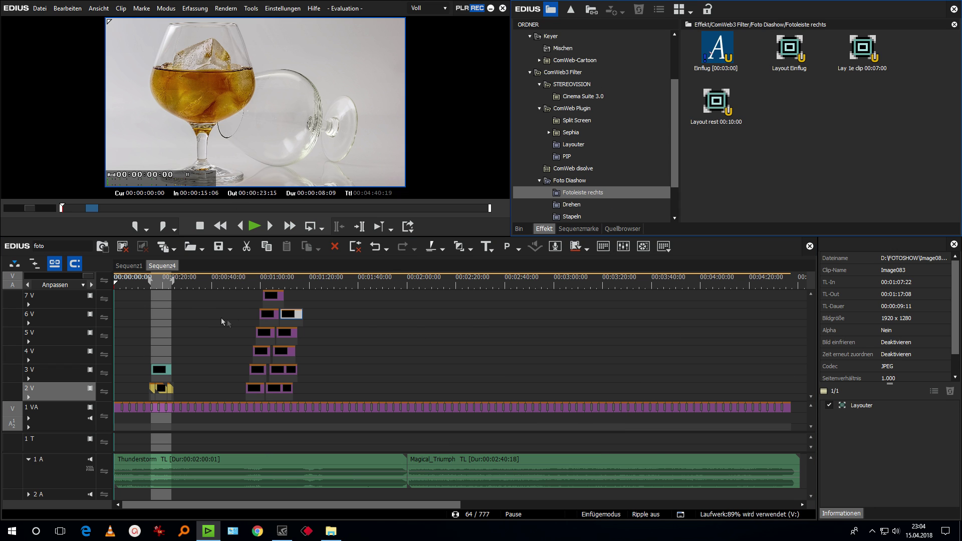
pyautogui.click(408, 226)
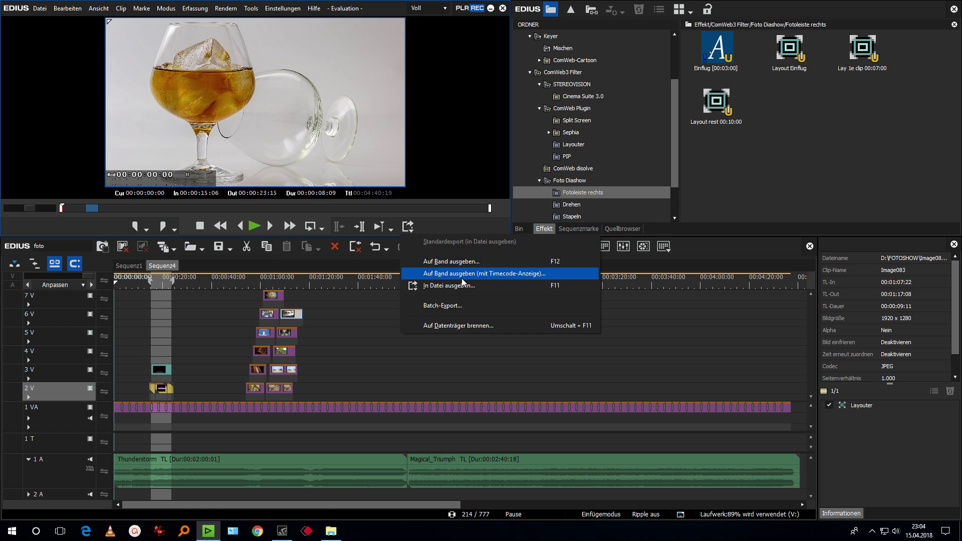
pyautogui.click(416, 279)
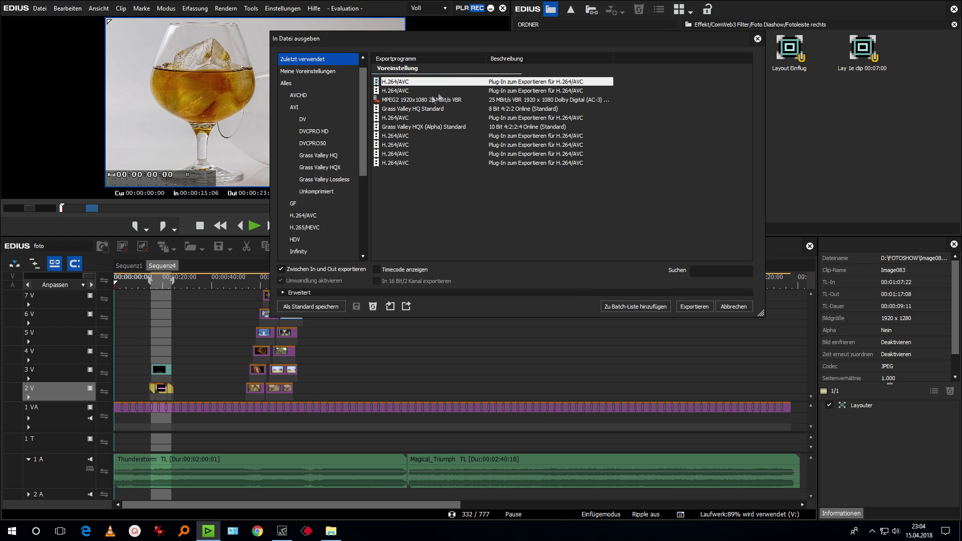
pyautogui.click(696, 306)
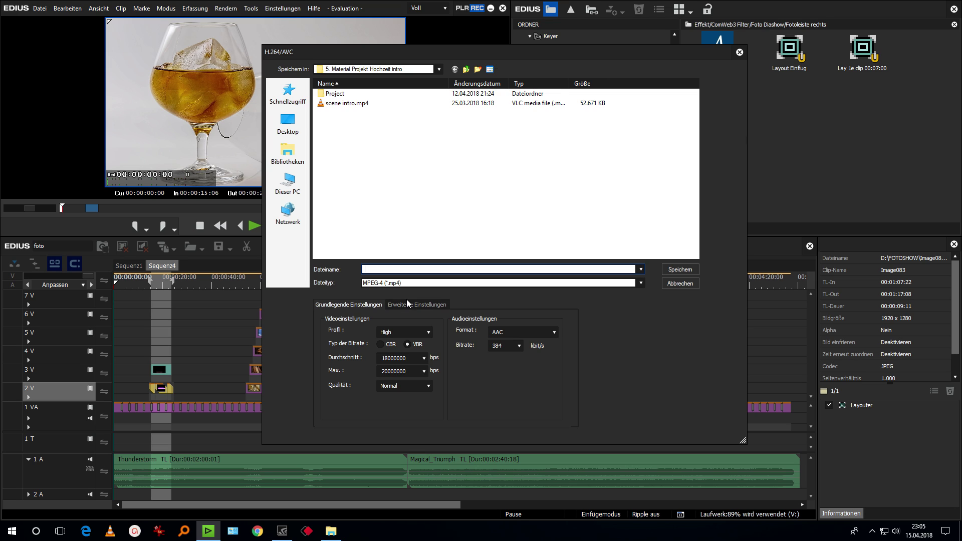
pyautogui.write('tr')
pyautogui.write('dt')
pyautogui.click(684, 284)
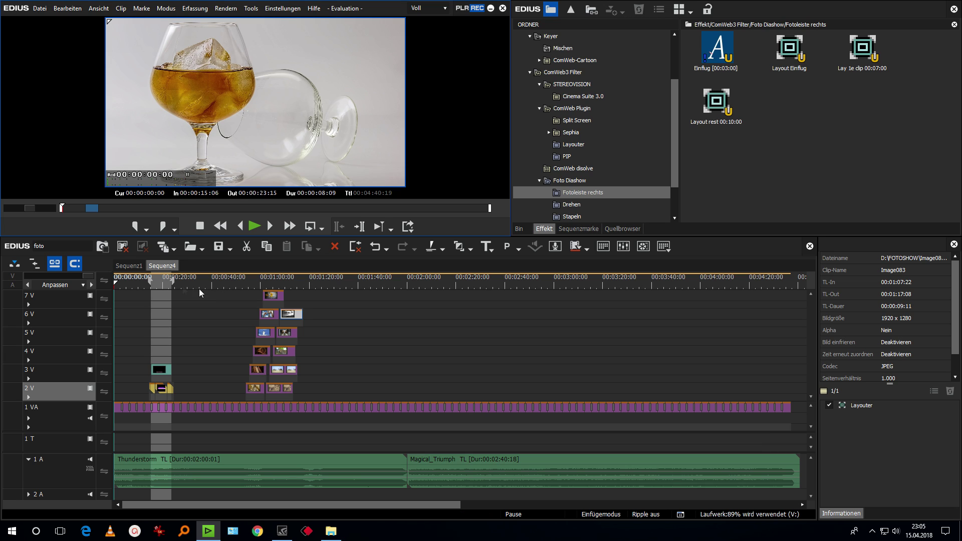
pyautogui.click(136, 287)
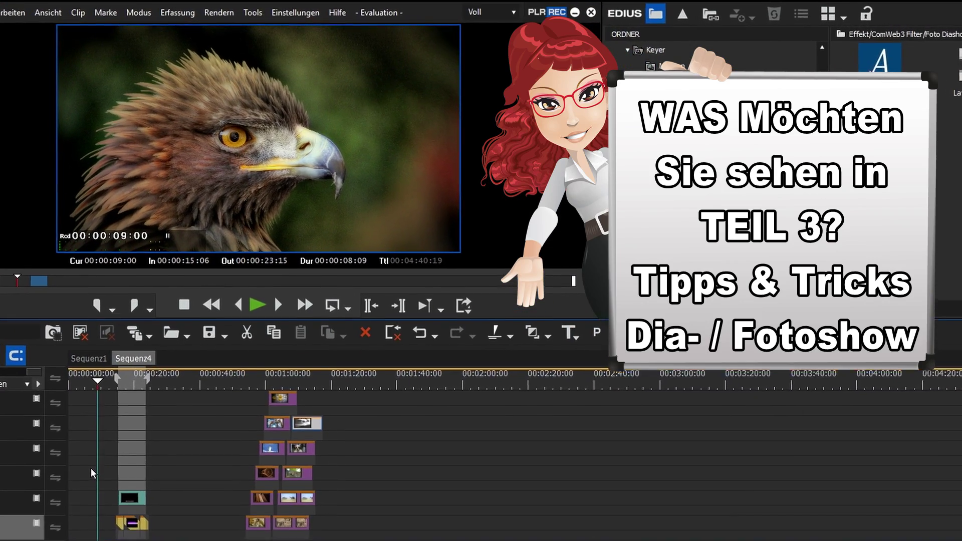
pyautogui.press('space')
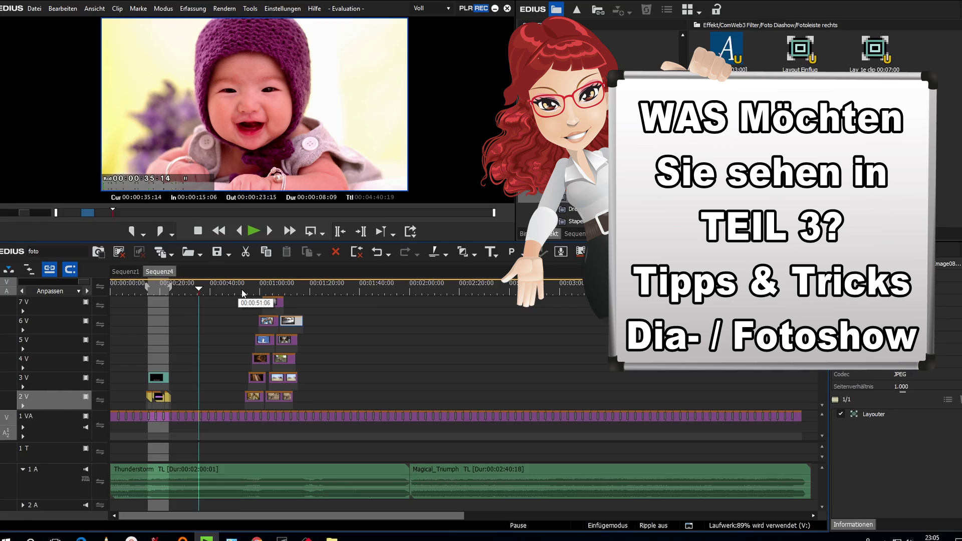
pyautogui.click(243, 457)
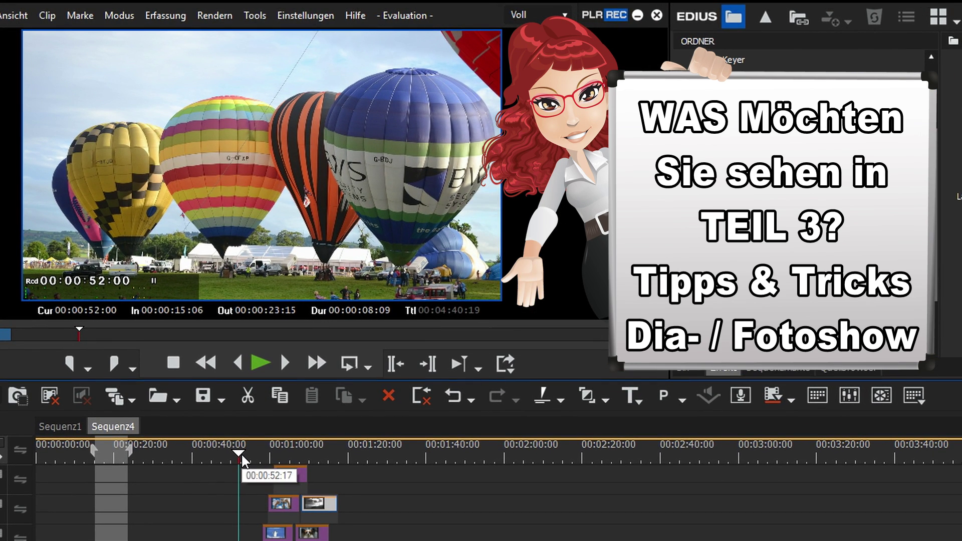
pyautogui.press('space')
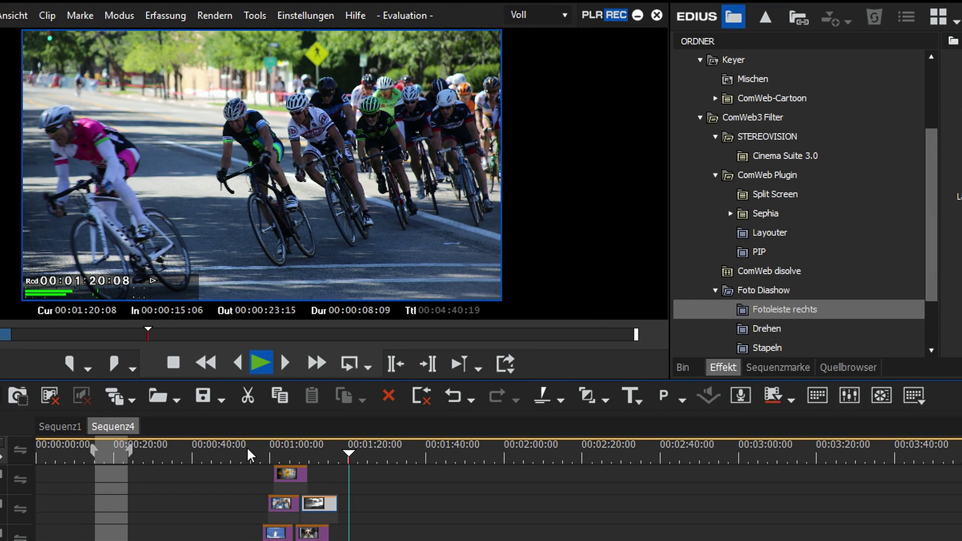
# Stop the slideshow playback at 00:01:21:19.
pyautogui.press('space')
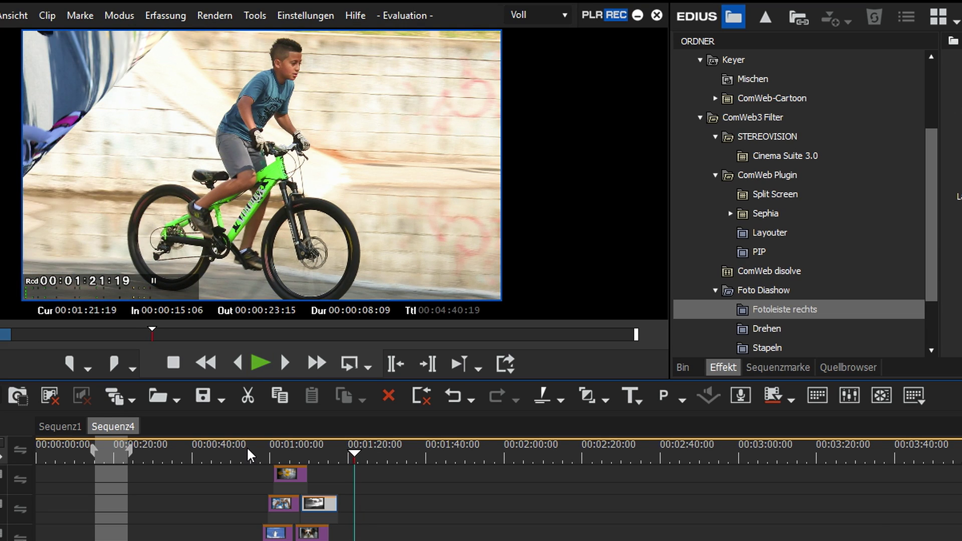